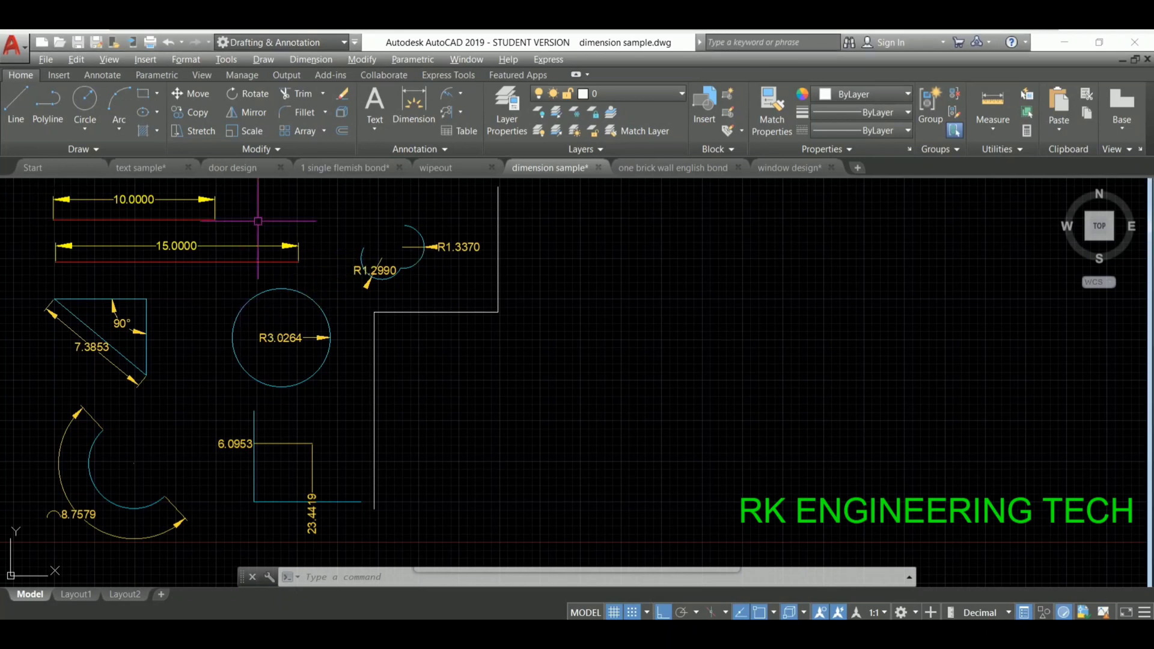
key(Escape)
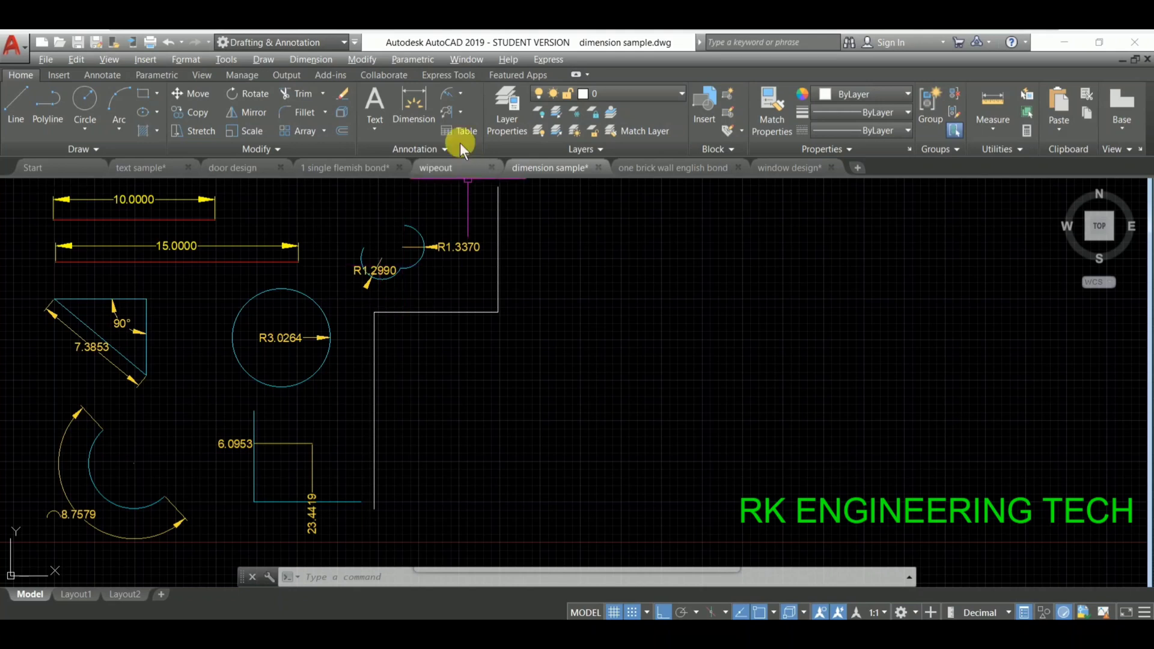
click(459, 94)
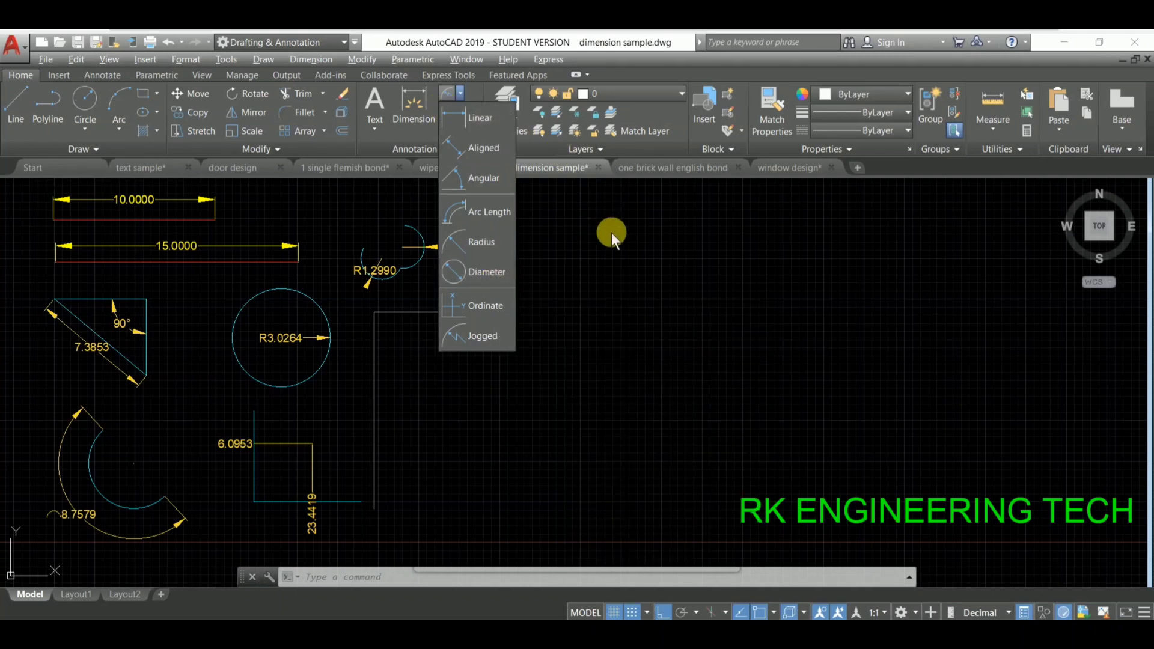
click(611, 232)
Draw a horizontal line about 10.83 units long in the empty area to the right of the existing shapes.
text(l)
key(Return)
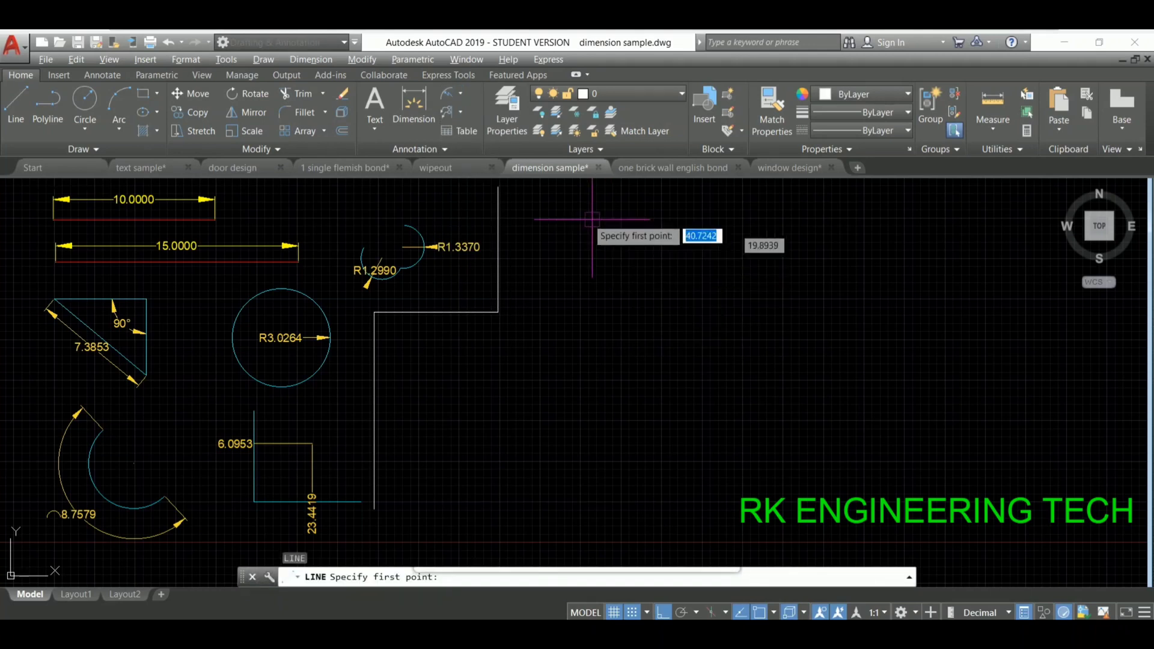
click(542, 220)
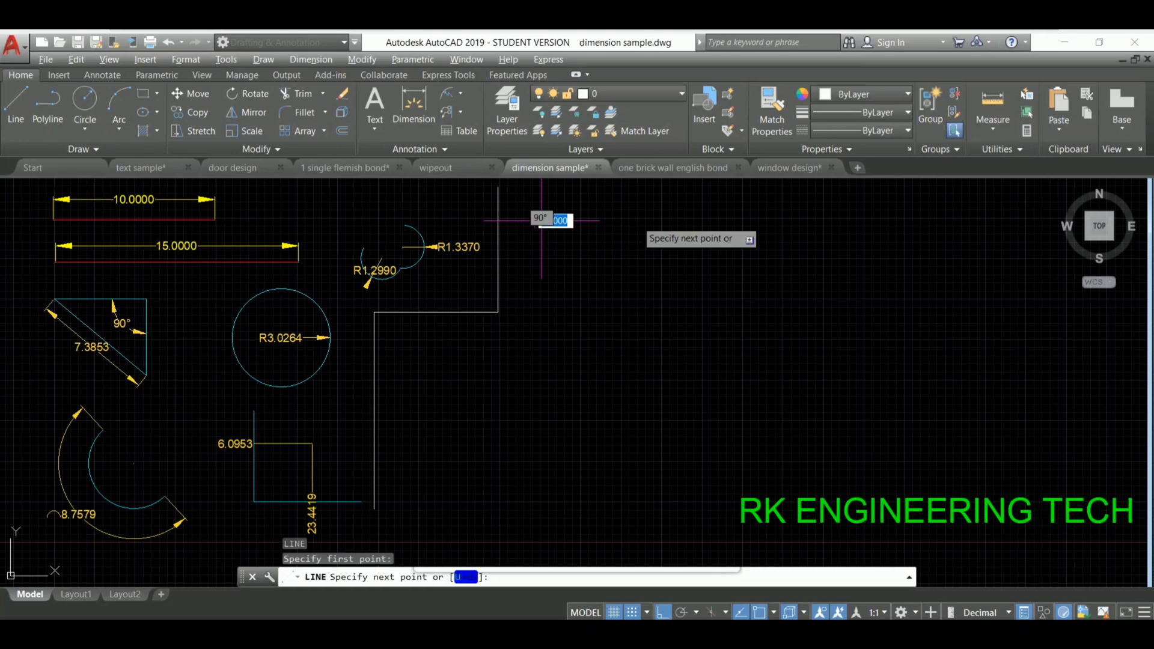
click(718, 219)
key(Return)
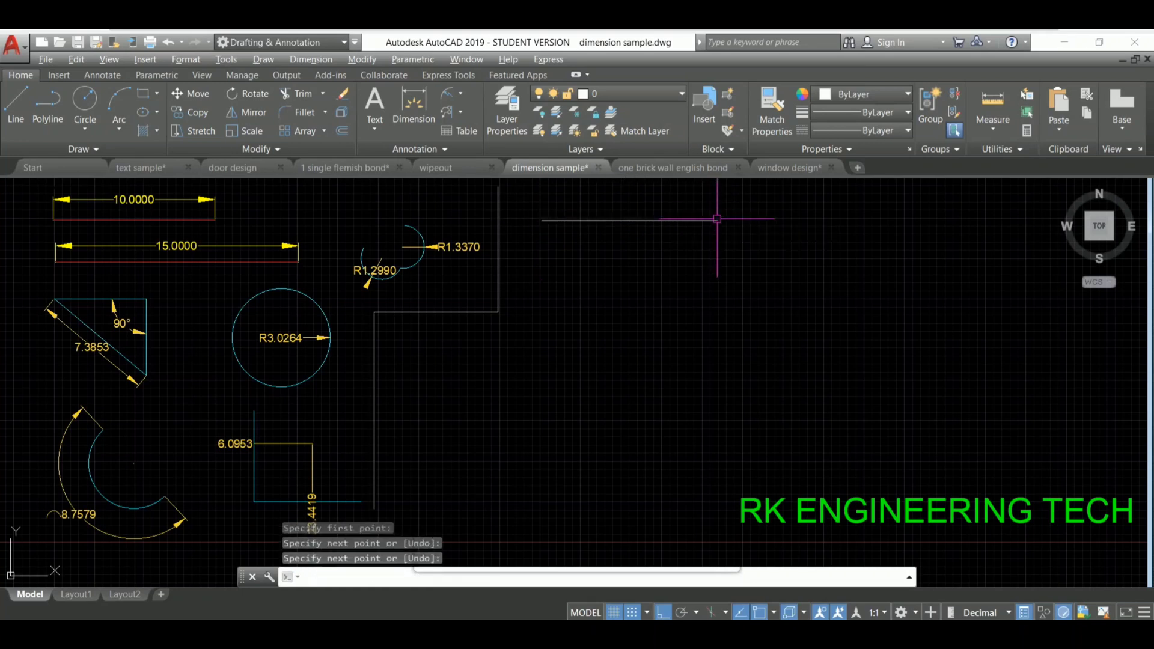
Add a linear dimension between the new line's endpoints, with the dimension line just above it.
click(462, 93)
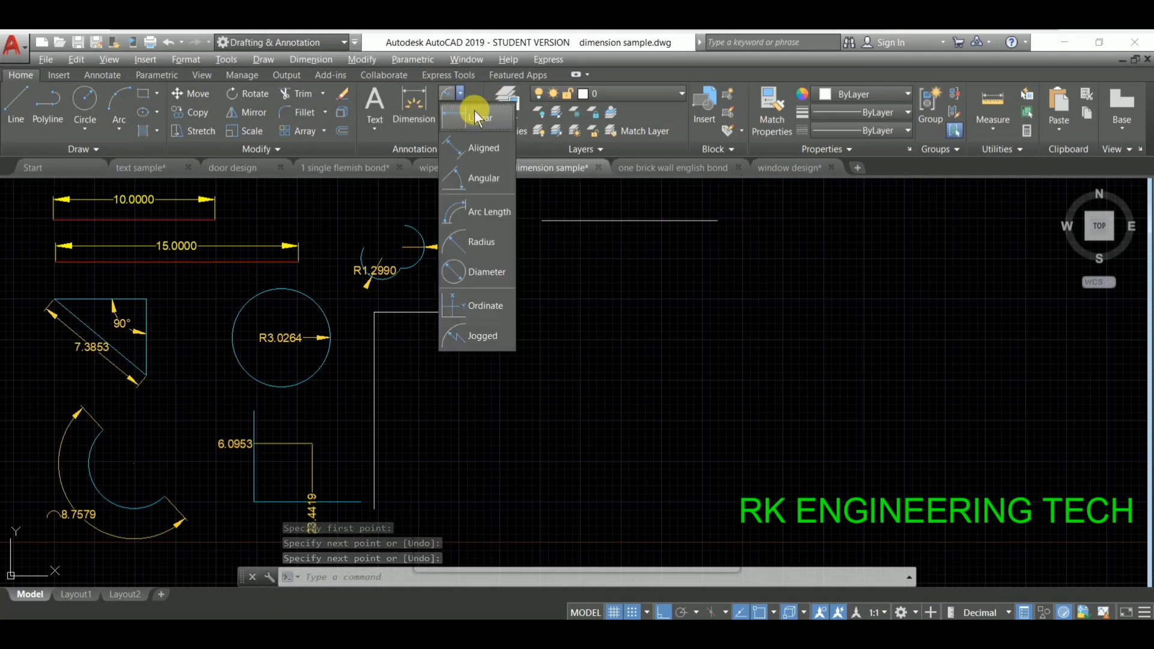
click(474, 114)
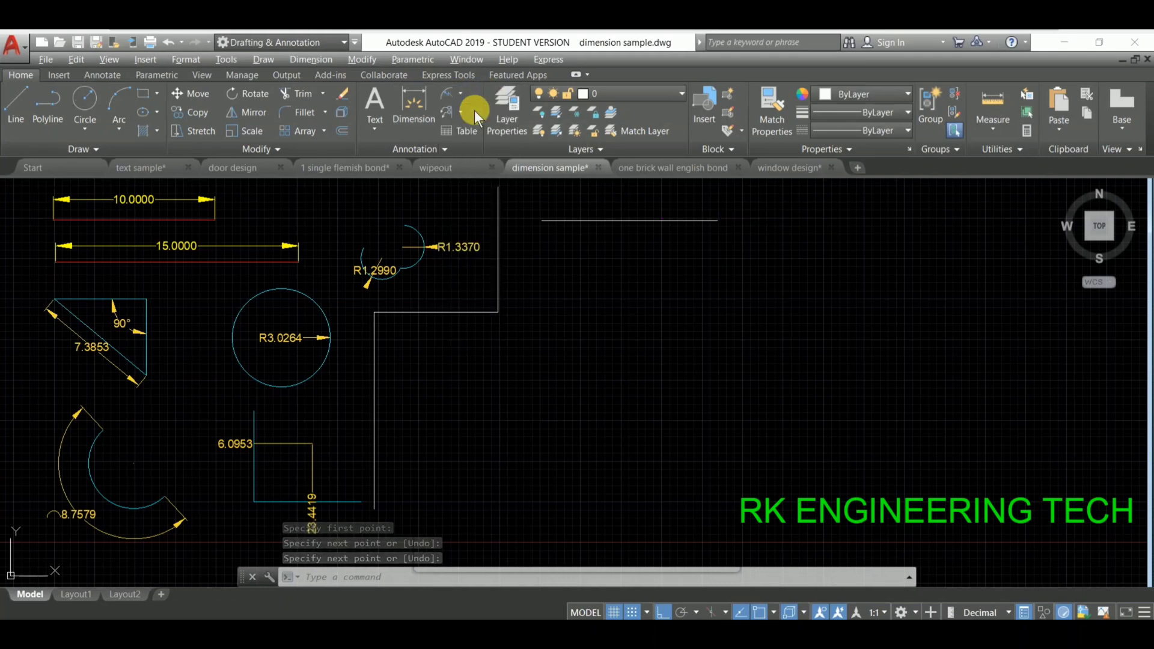
click(541, 220)
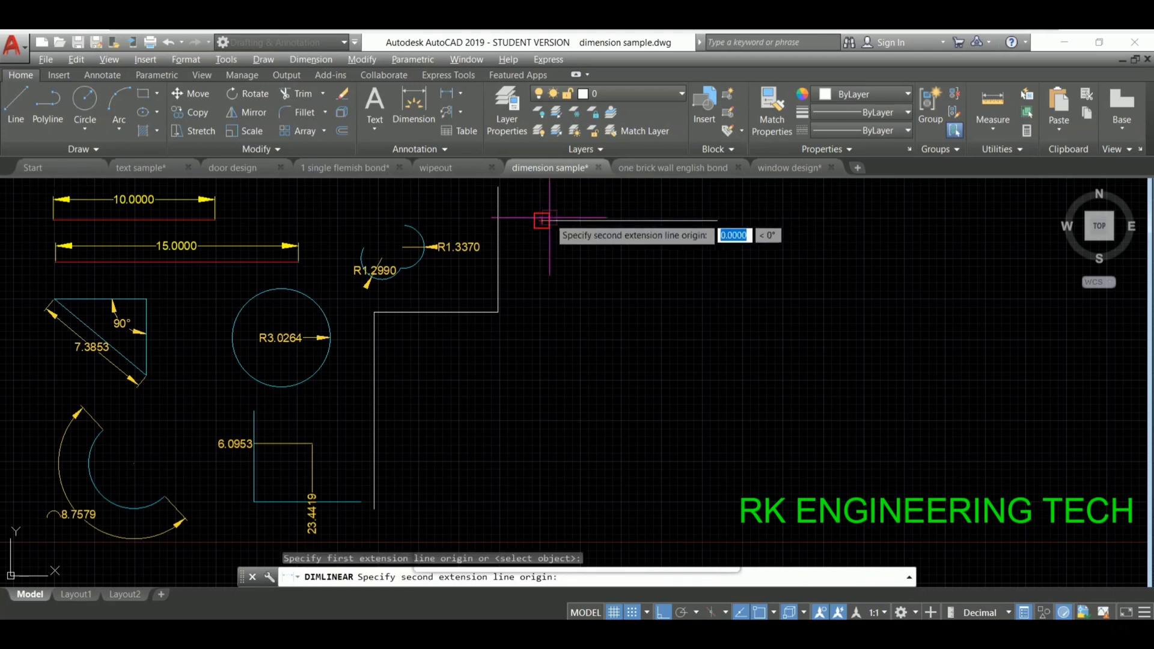
click(716, 220)
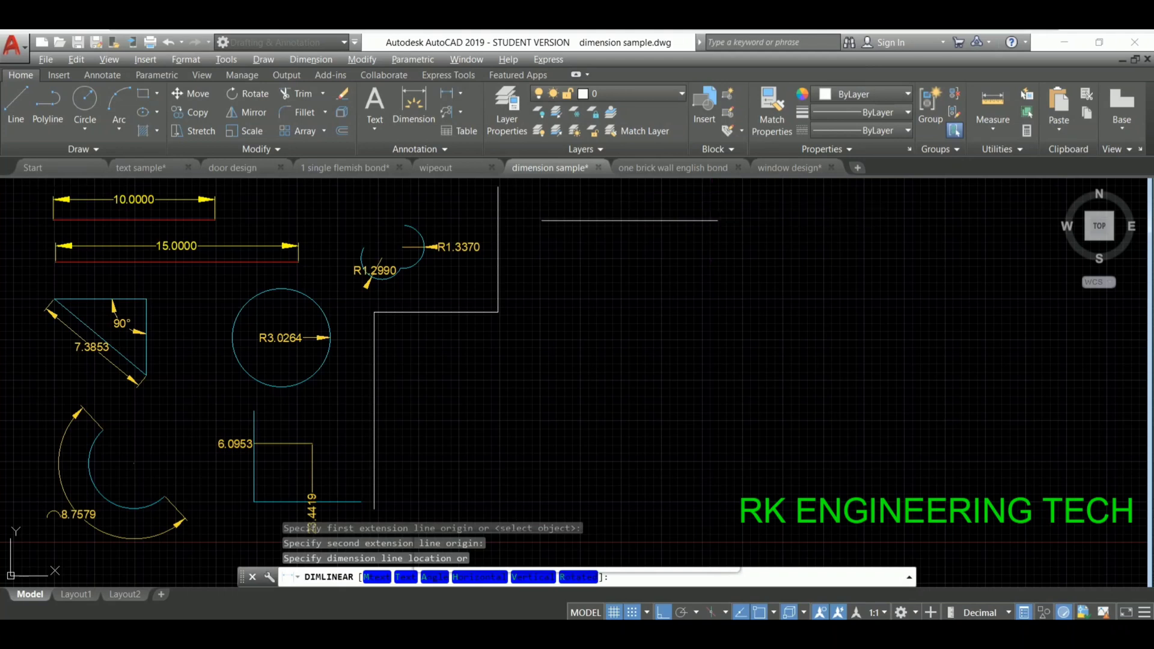
click(712, 199)
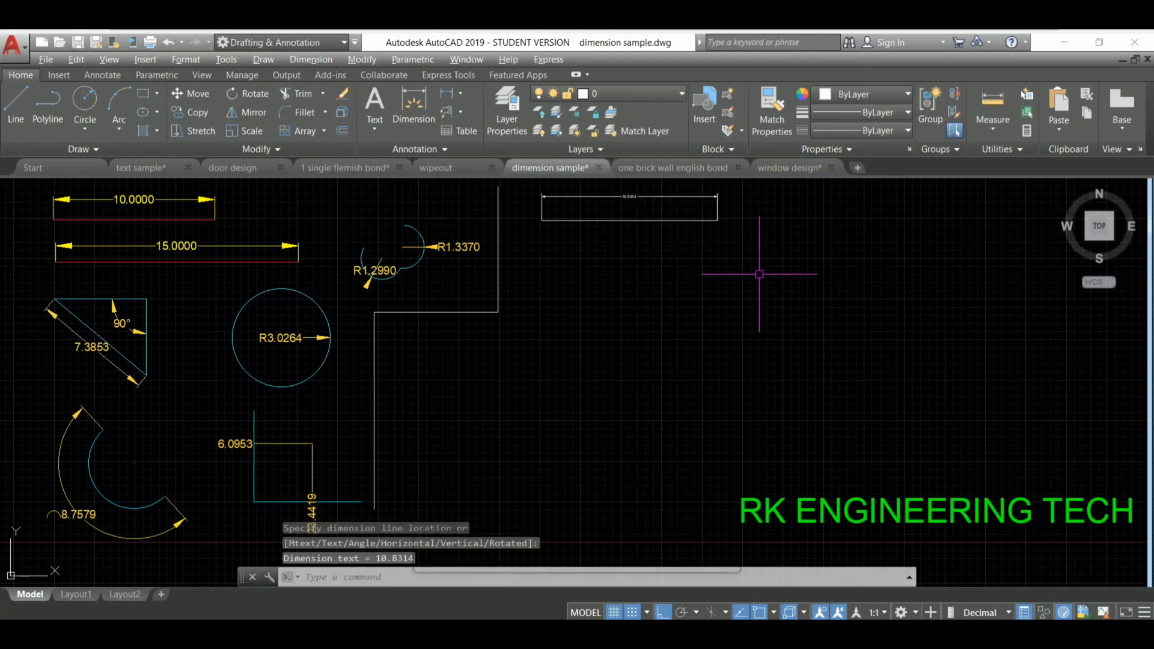
Set the arrow size of the new linear dimension to 0.8 in its properties.
click(670, 196)
click(822, 159)
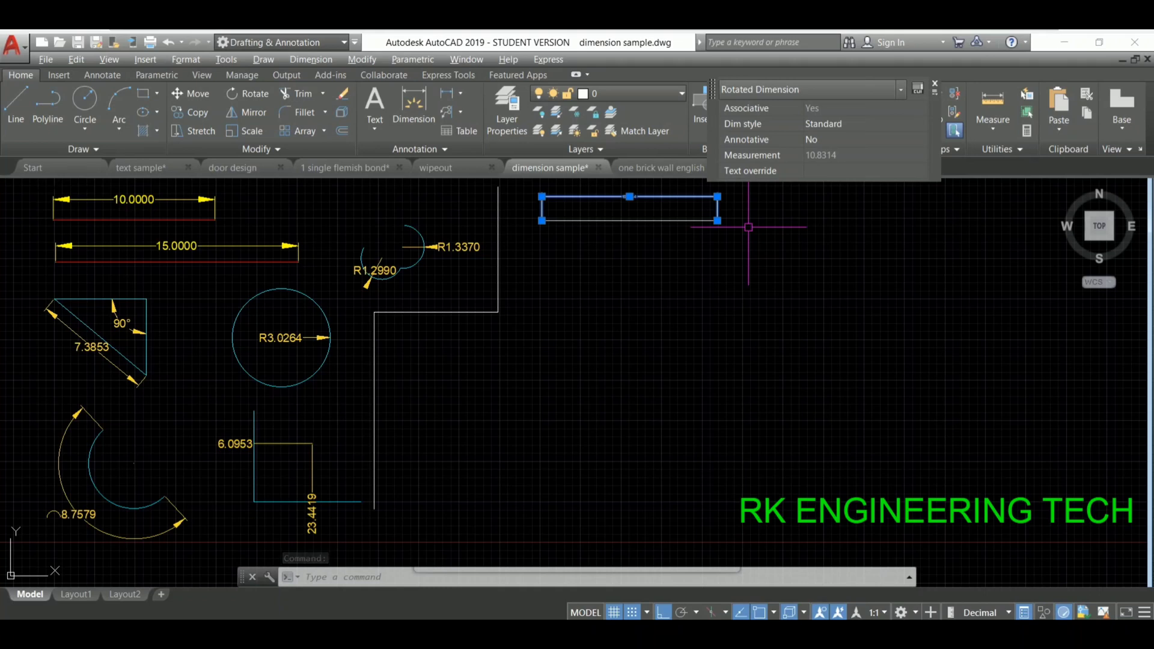
text(pr)
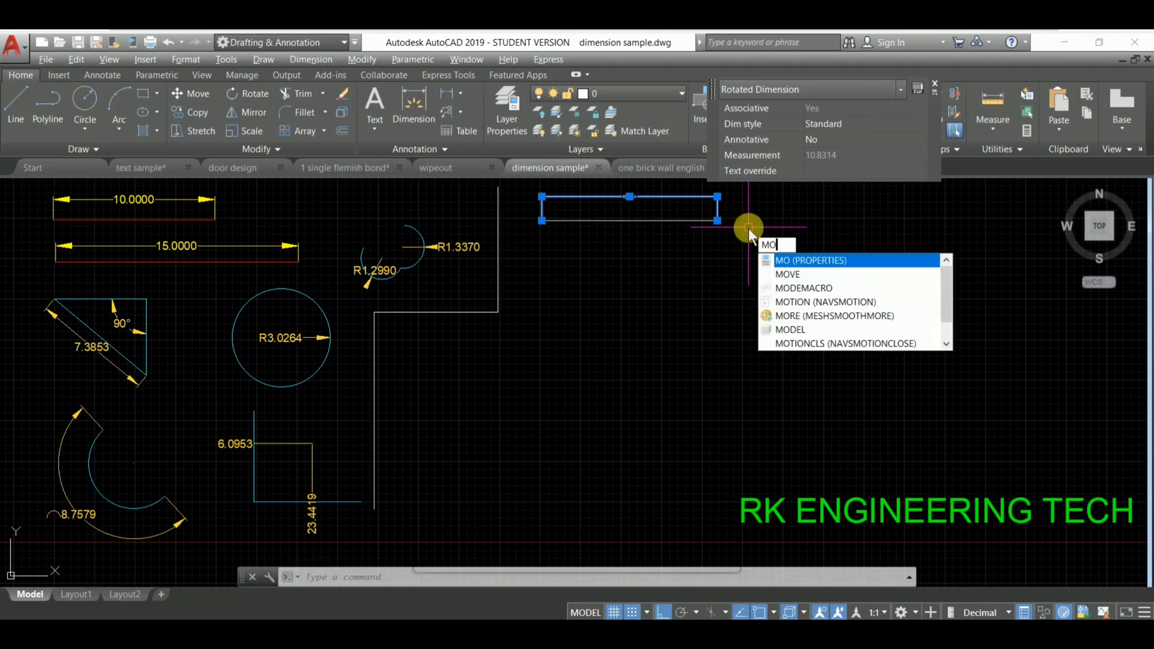
key(Return)
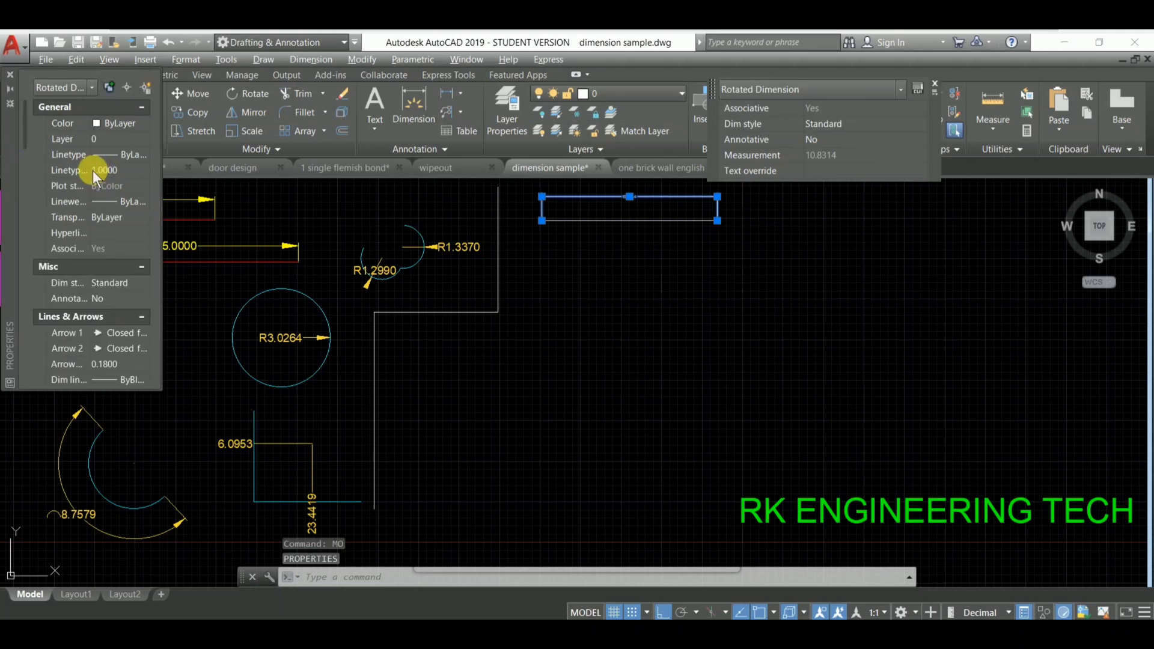
click(107, 364)
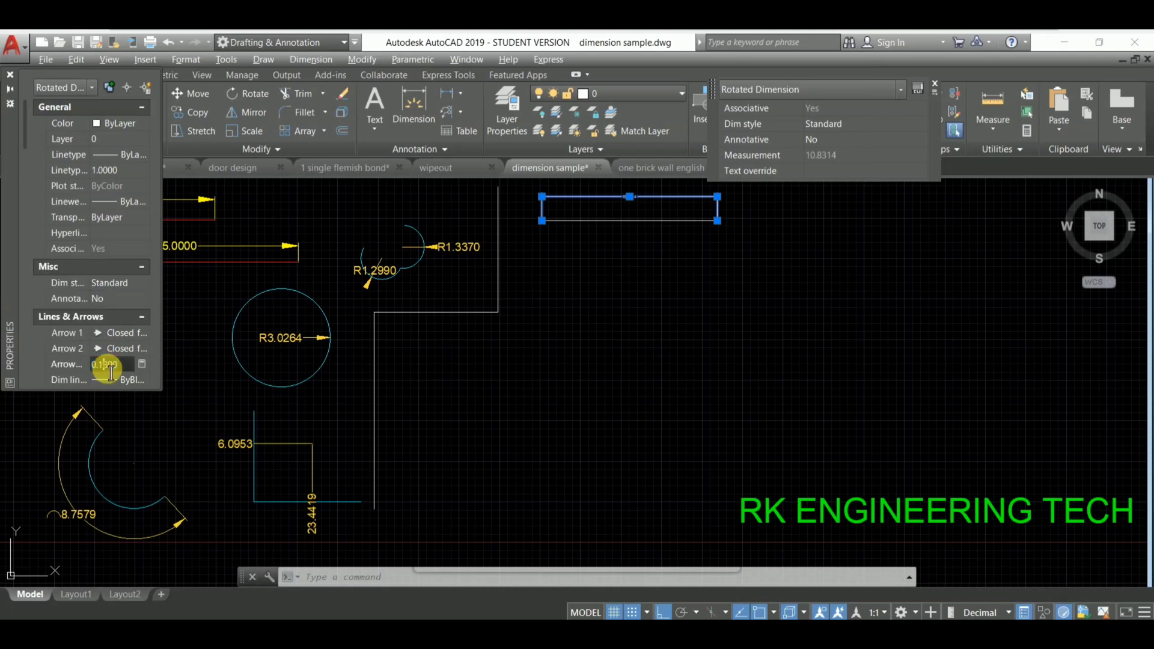
double_click(111, 372)
text(.8)
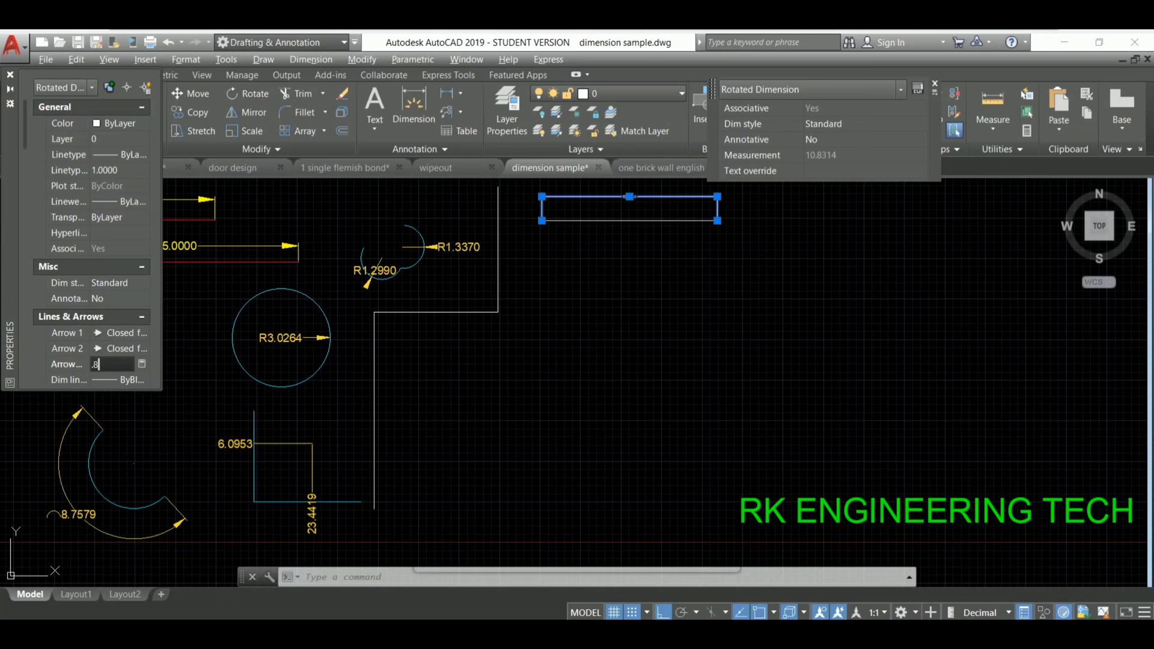
key(Return)
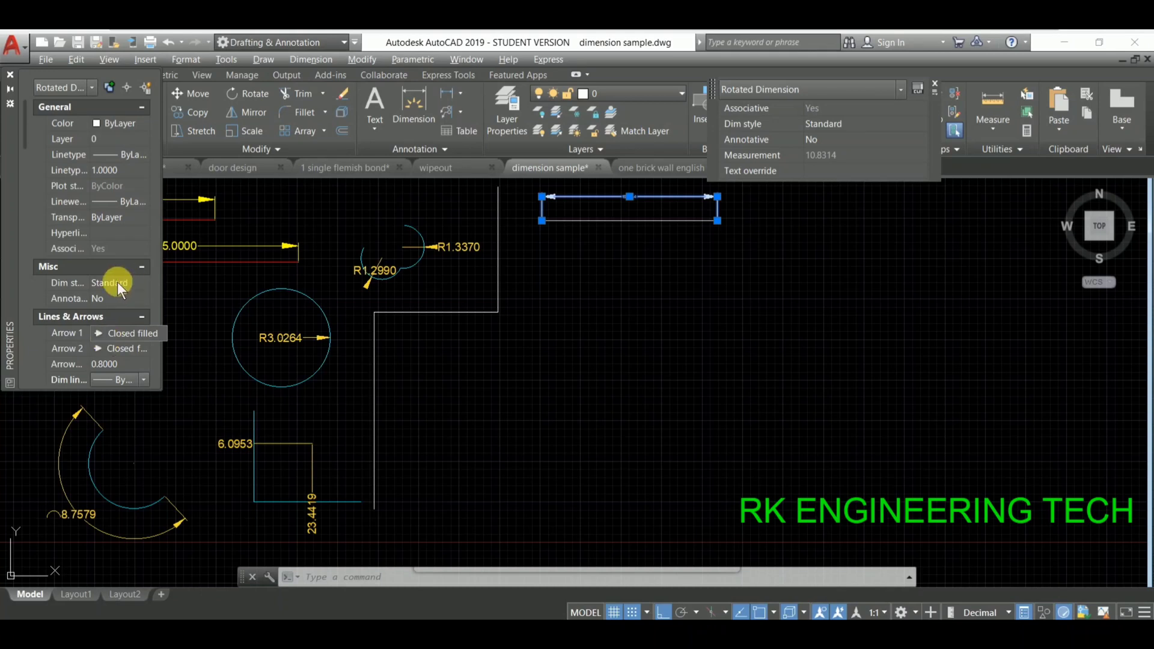
Set the text height of the same linear dimension to 0.8 and deselect it.
scroll(116, 284, down, 5)
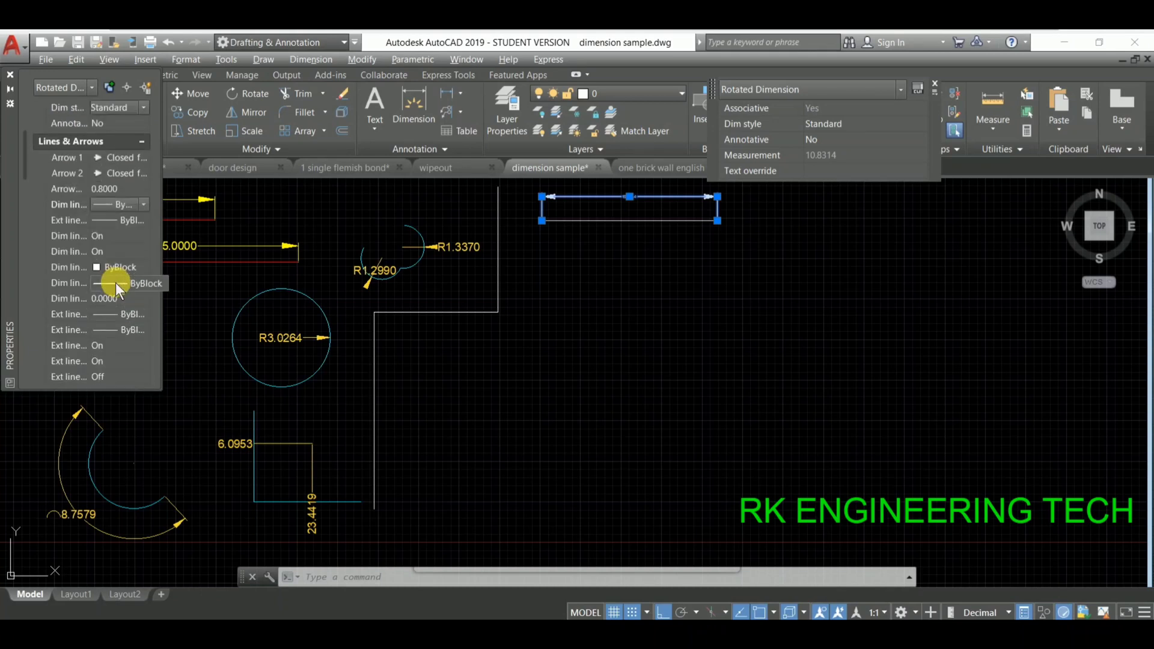
scroll(92, 209, down, 5)
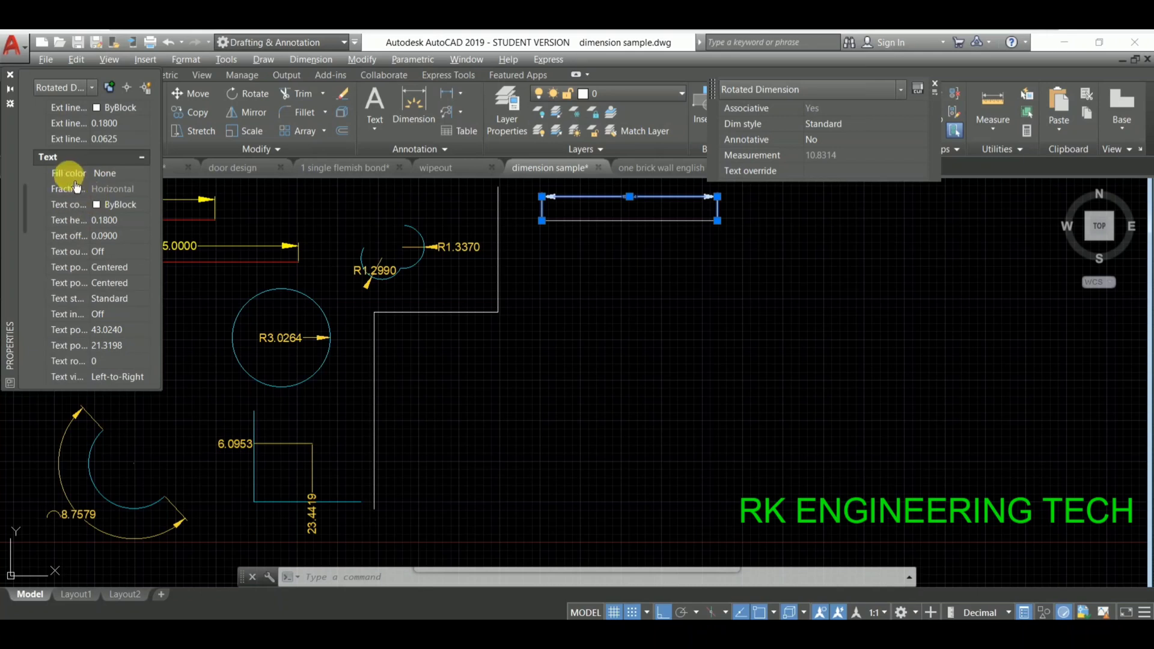
click(104, 221)
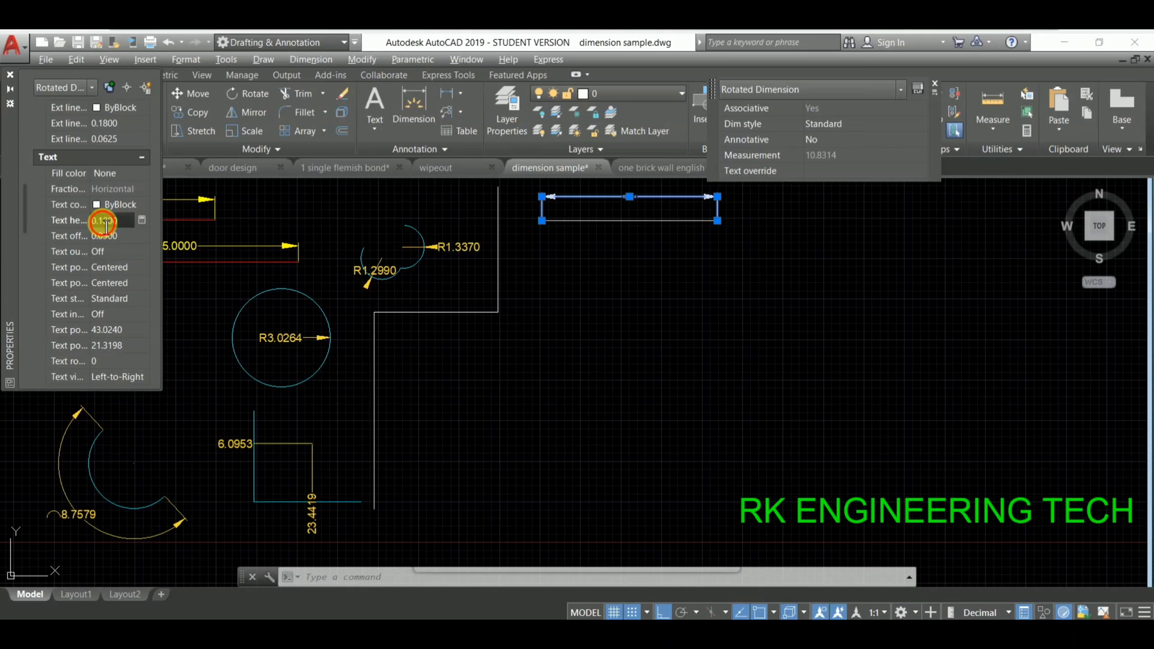
text(.8)
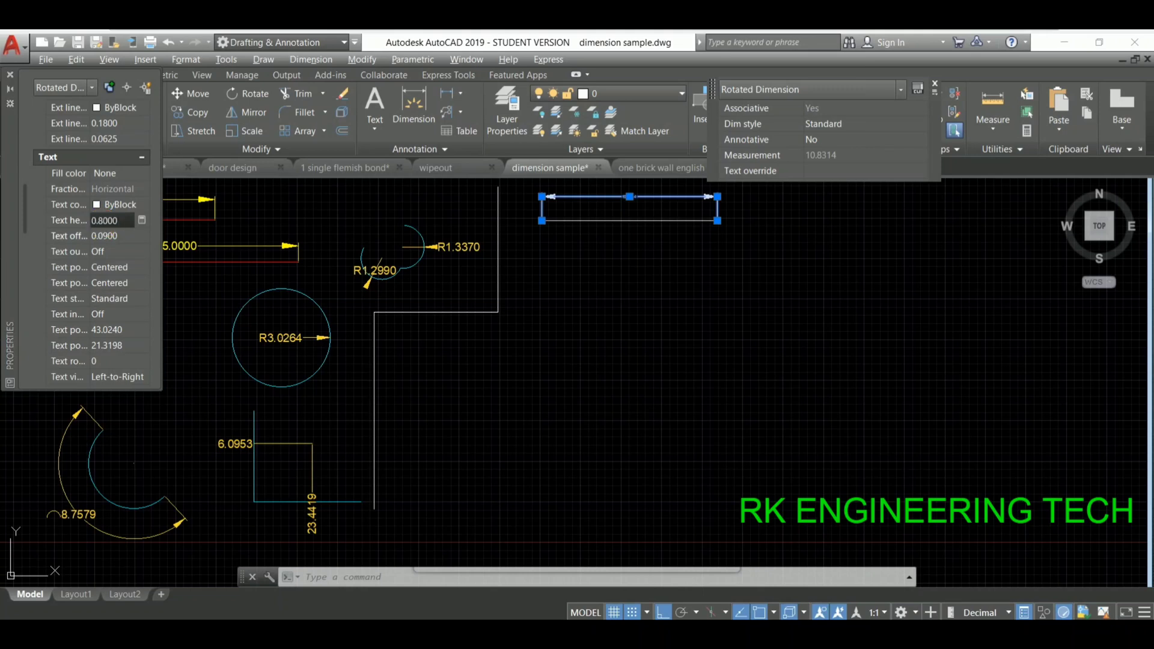
click(103, 234)
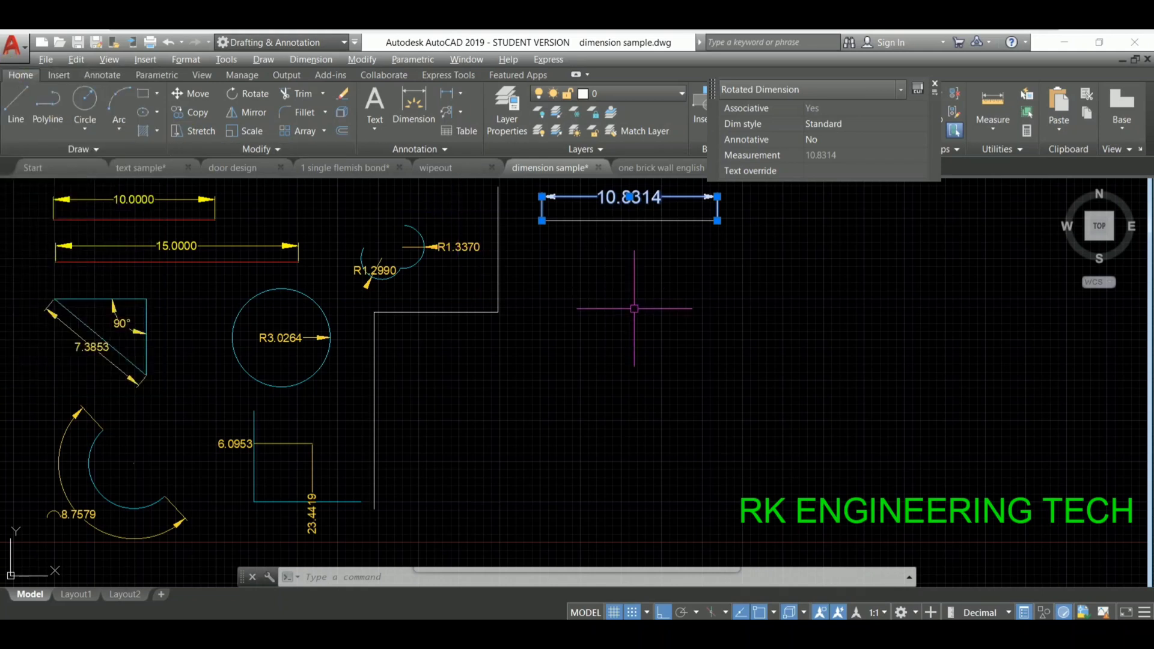
key(Escape)
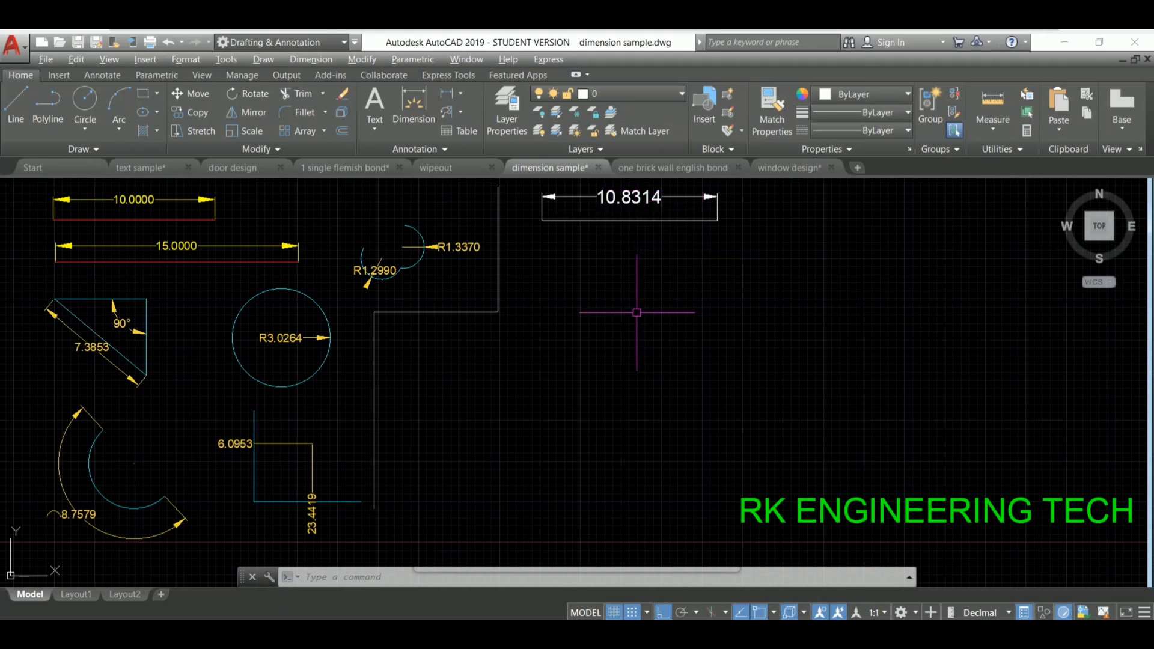
Draw a closed right triangle below the dimensioned line, with a horizontal upper edge about 8.57 units and a diagonal about 10.06 units long.
text(l)
key(Return)
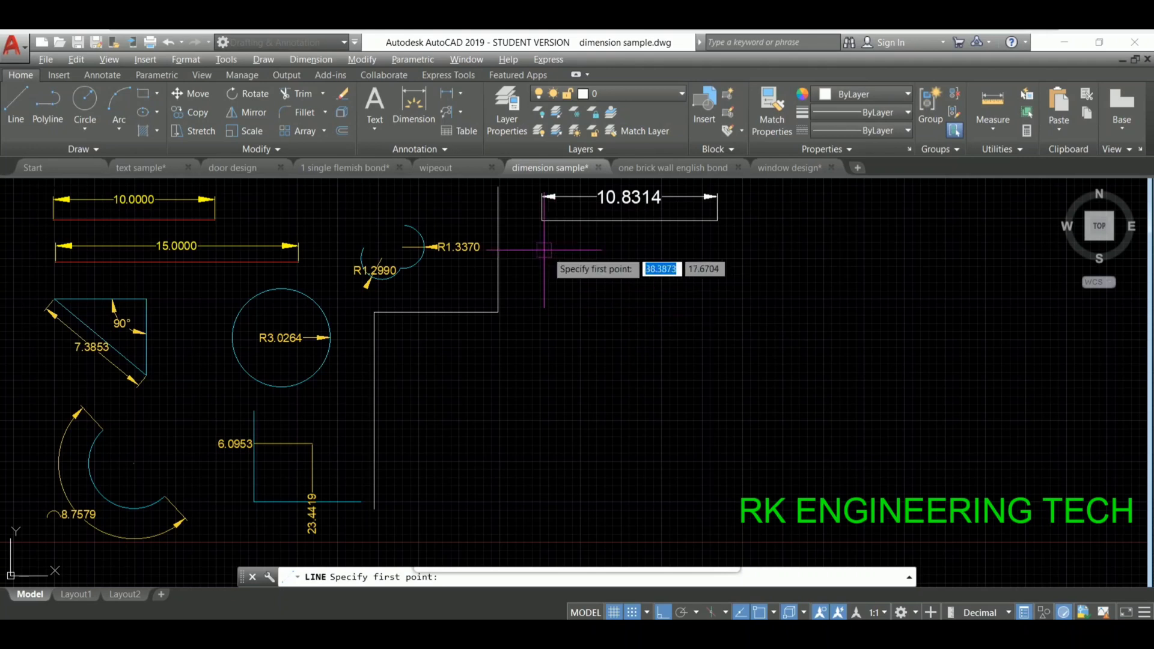
click(536, 259)
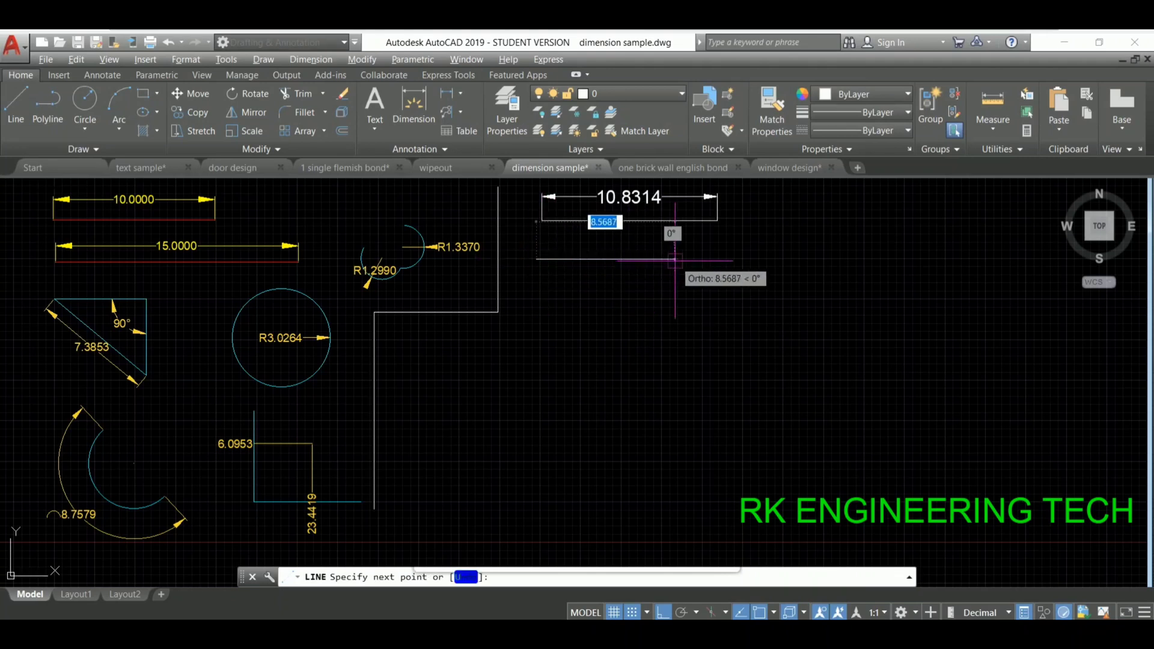
click(675, 344)
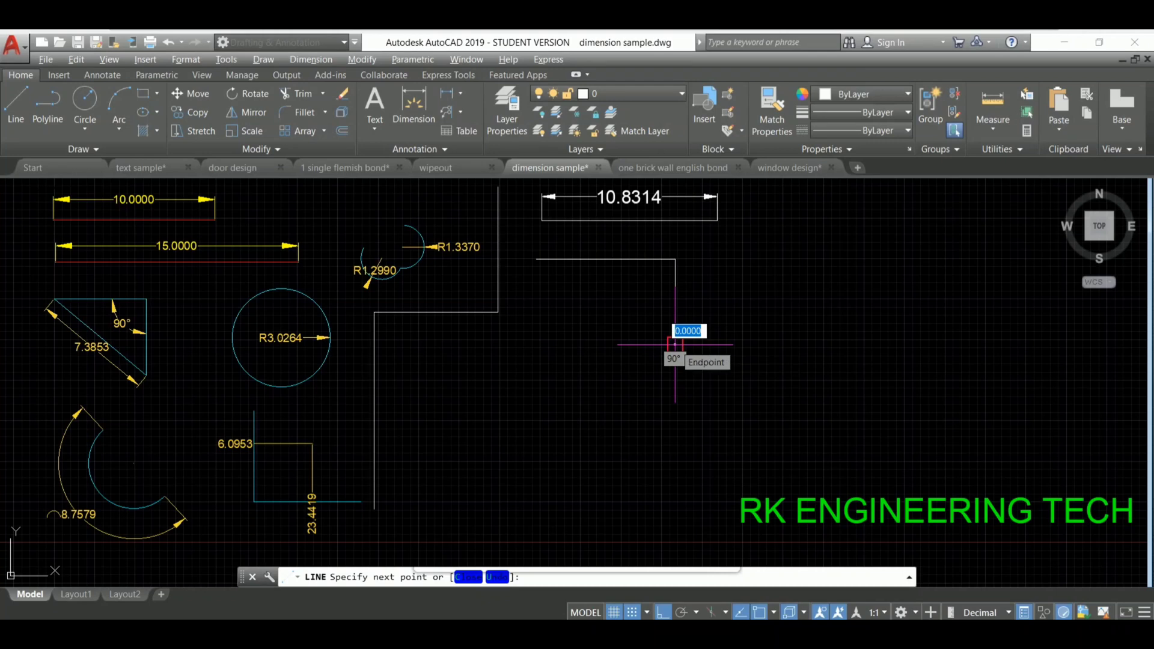
key(F8)
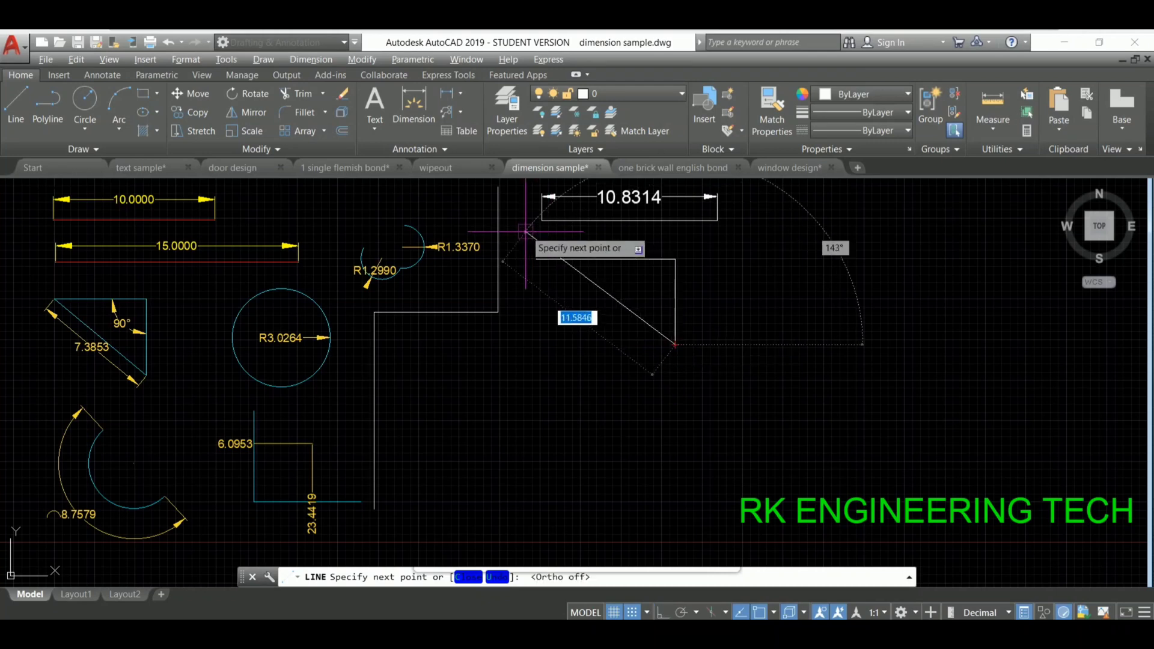
click(537, 259)
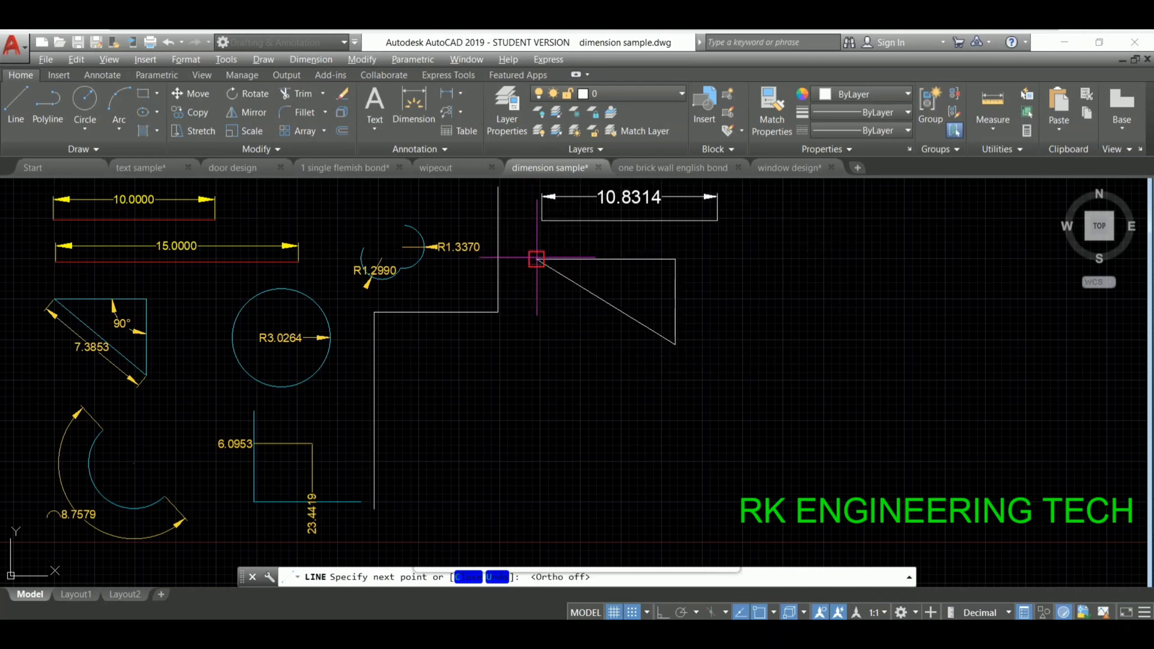
key(F8)
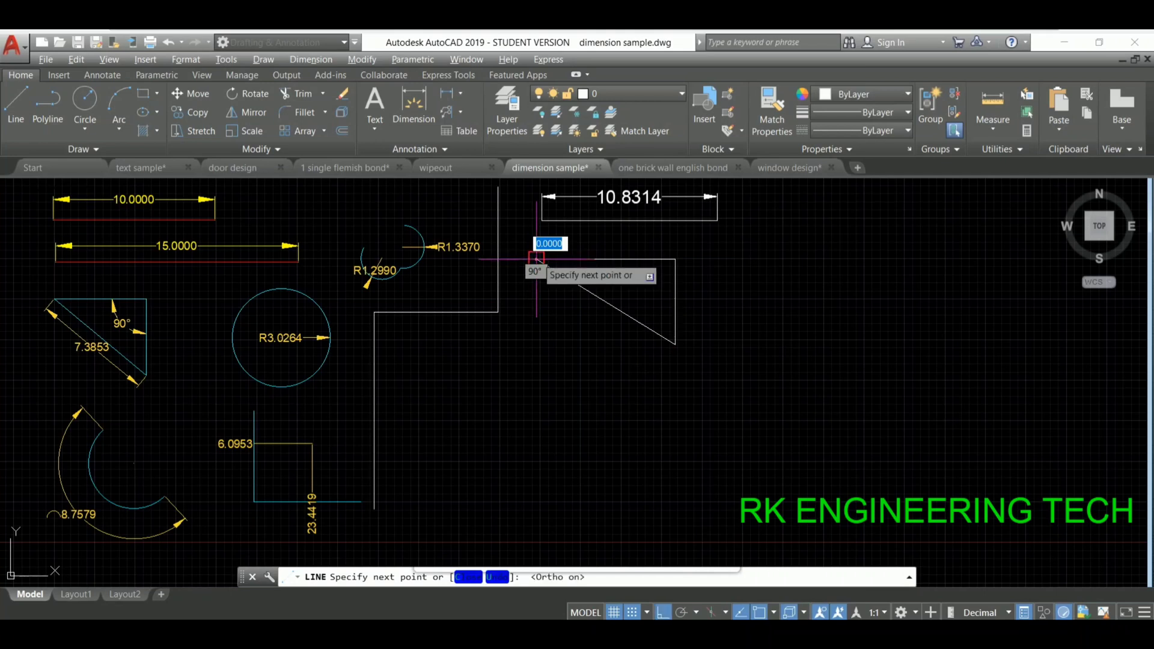
key(Return)
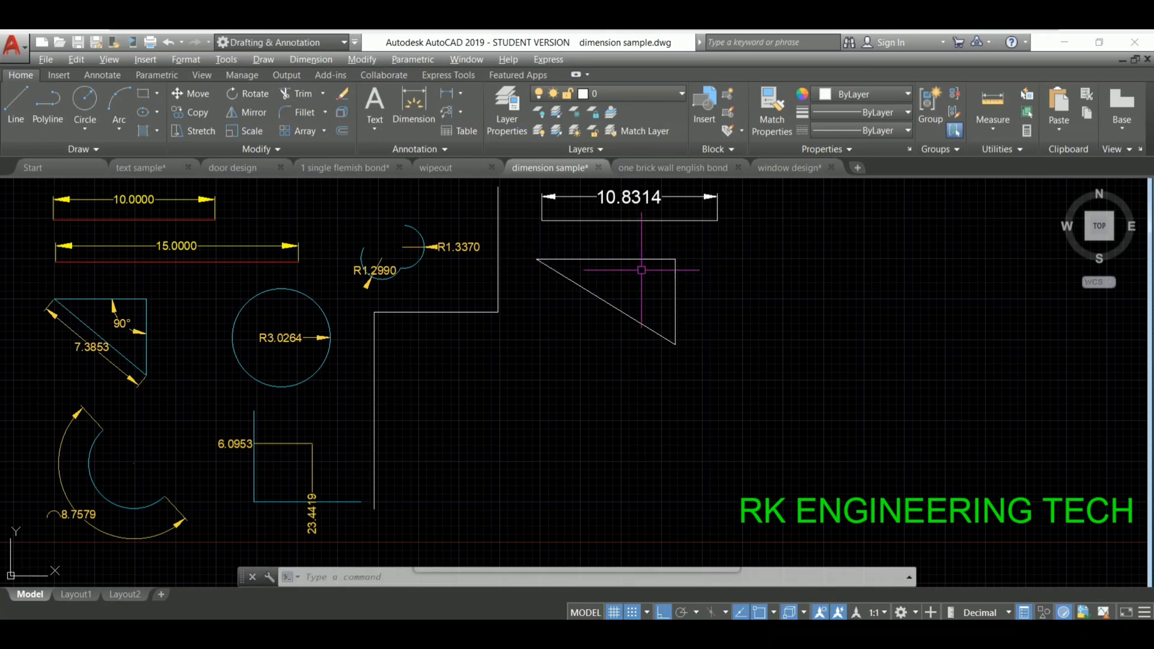
Add an aligned dimension along the new triangle's diagonal edge, placed on the outer side below it.
click(459, 93)
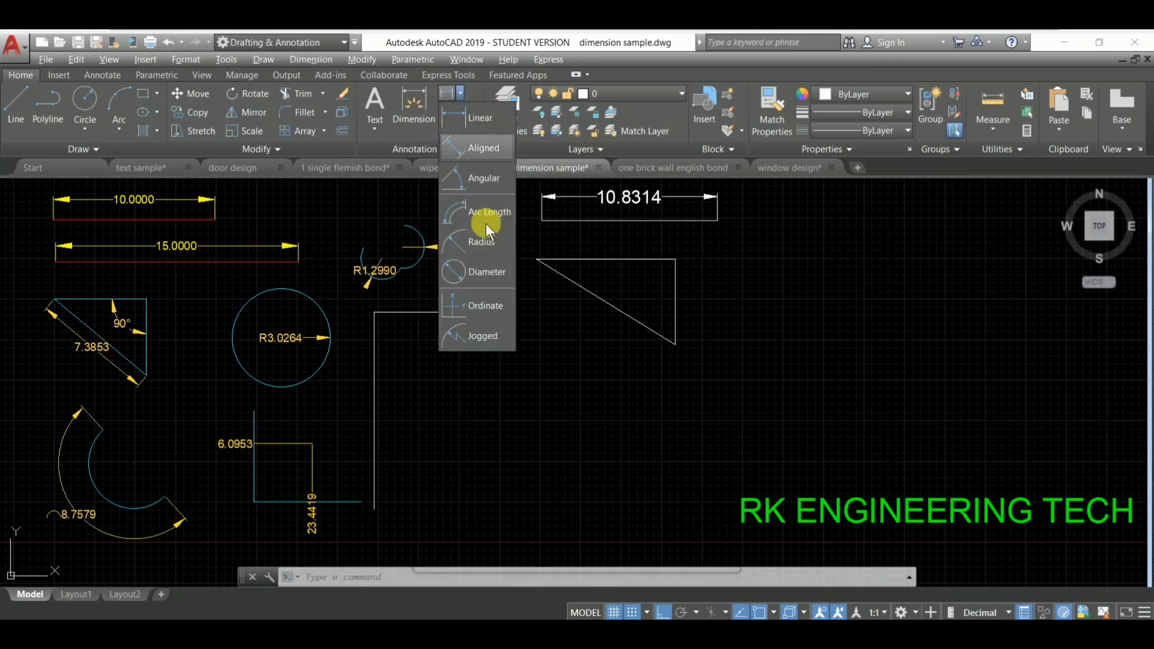
click(482, 160)
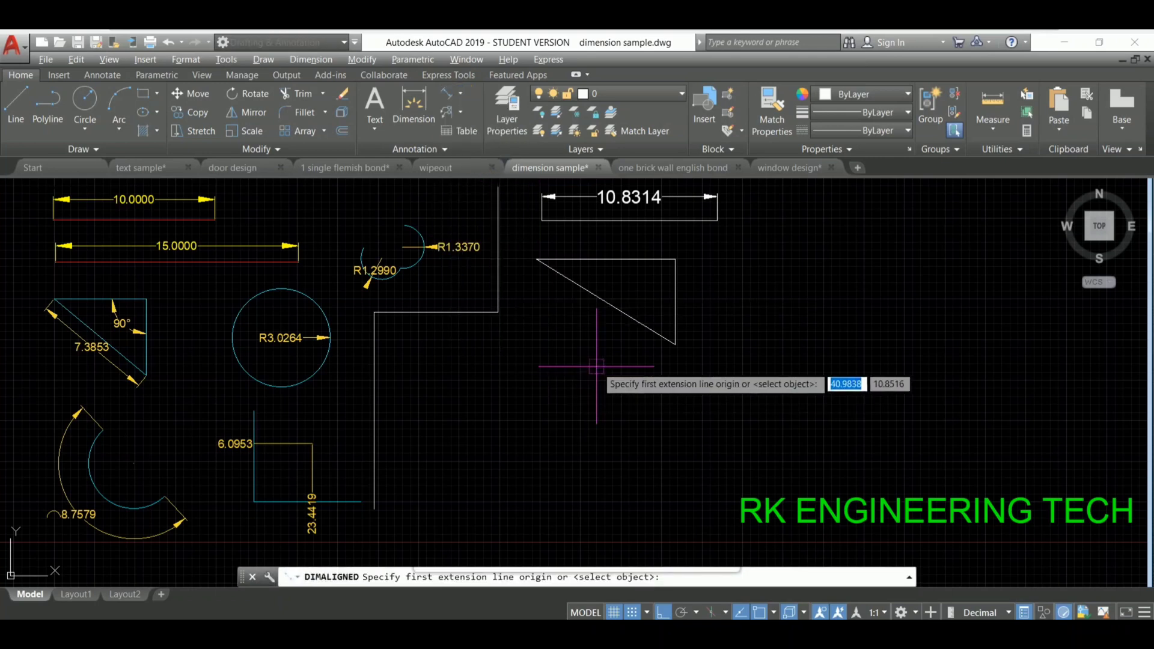
click(676, 343)
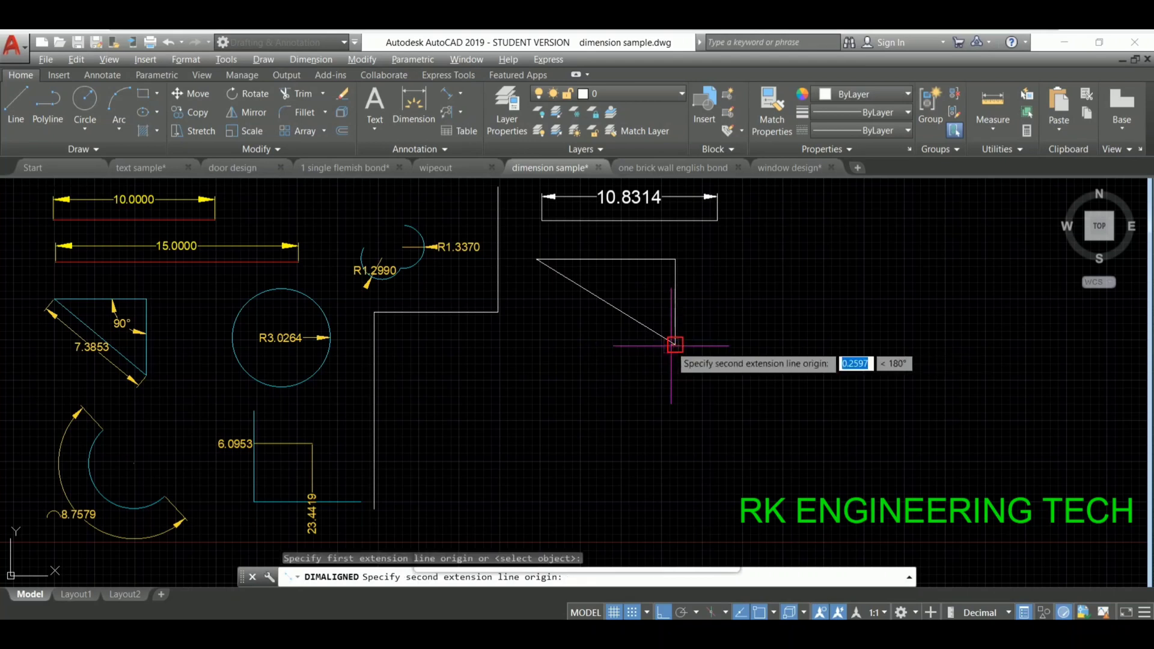
click(536, 259)
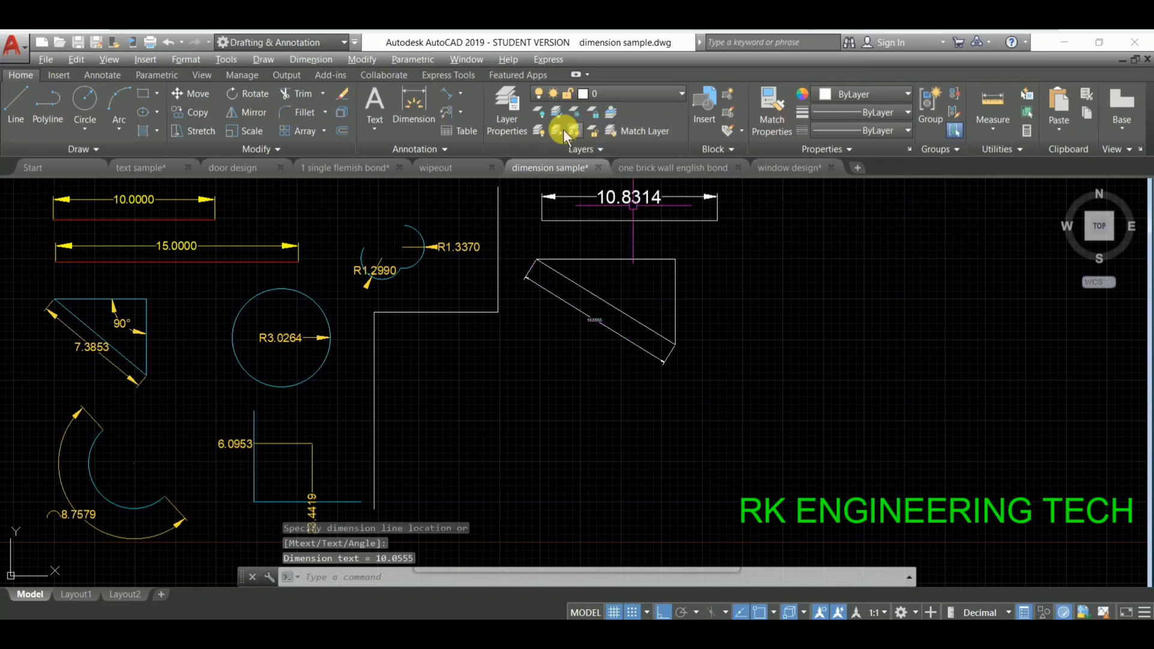
Add an angular dimension between the new triangle's vertical edge and its horizontal upper edge, with the dimension arc placed inside the corner.
click(460, 95)
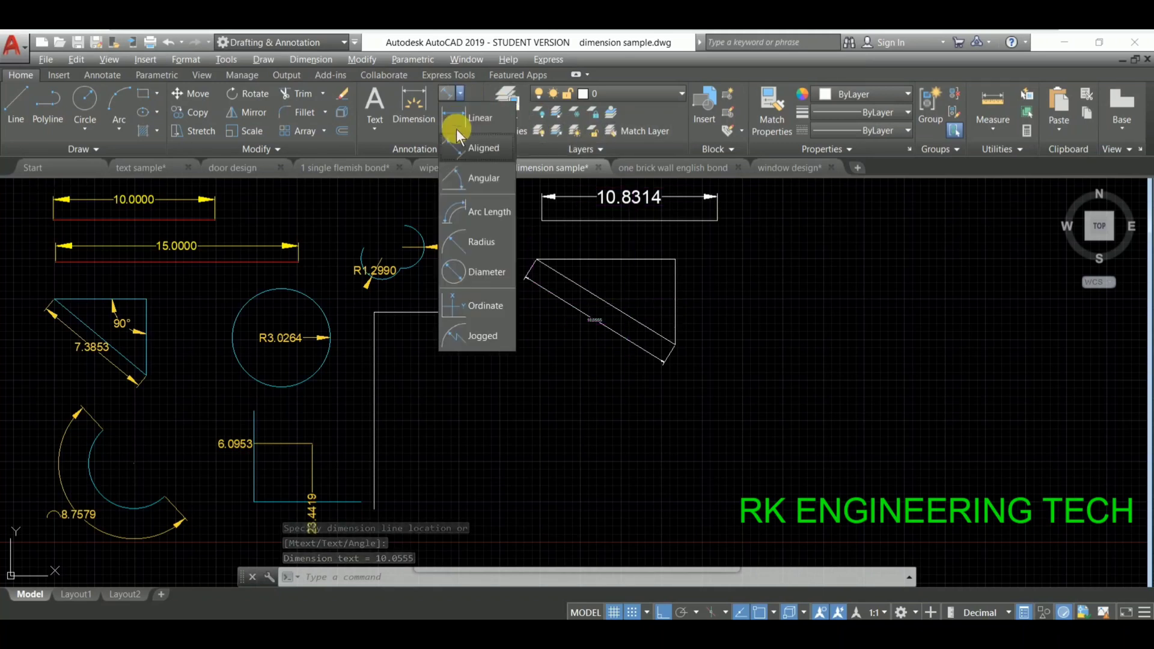
click(486, 175)
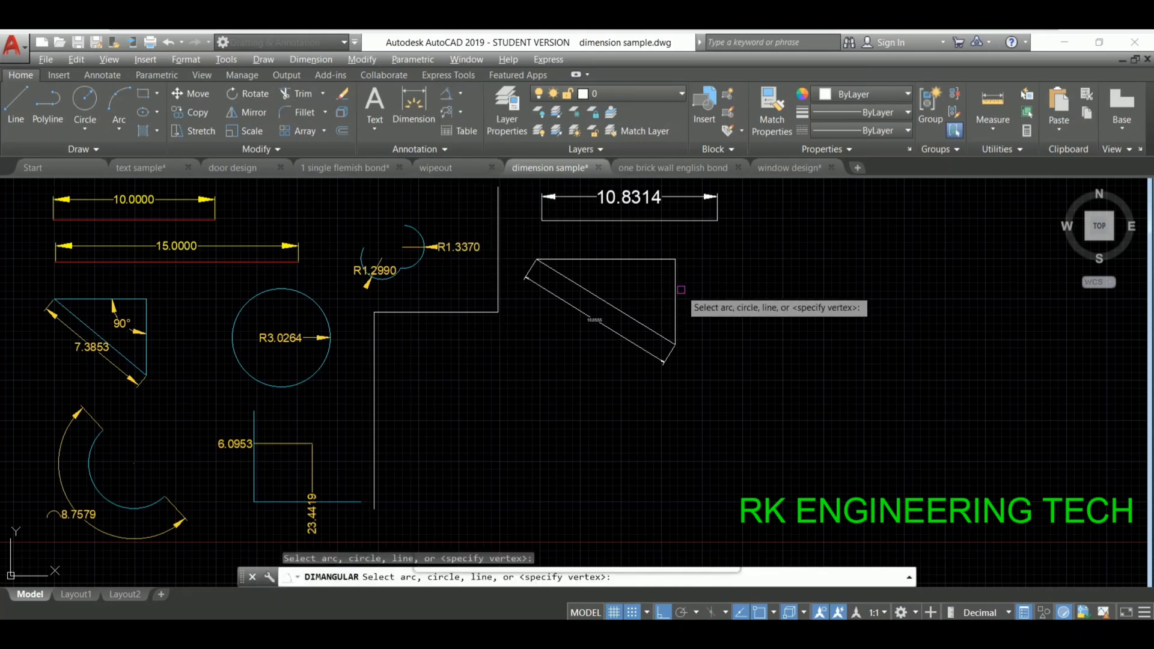
click(675, 298)
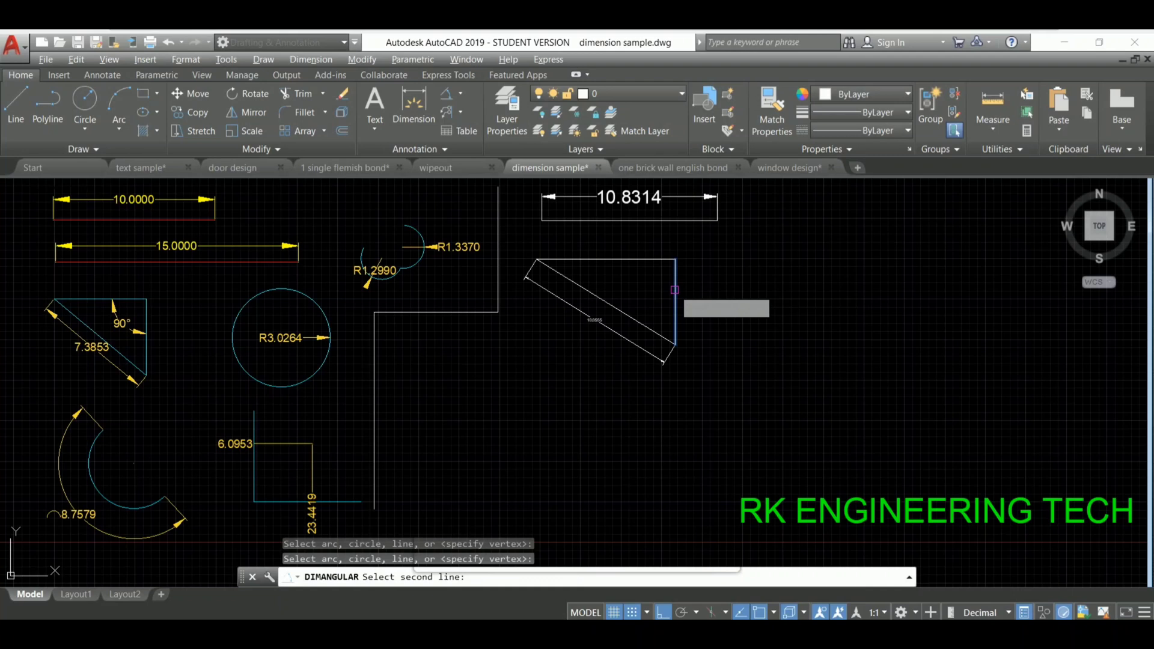
click(634, 262)
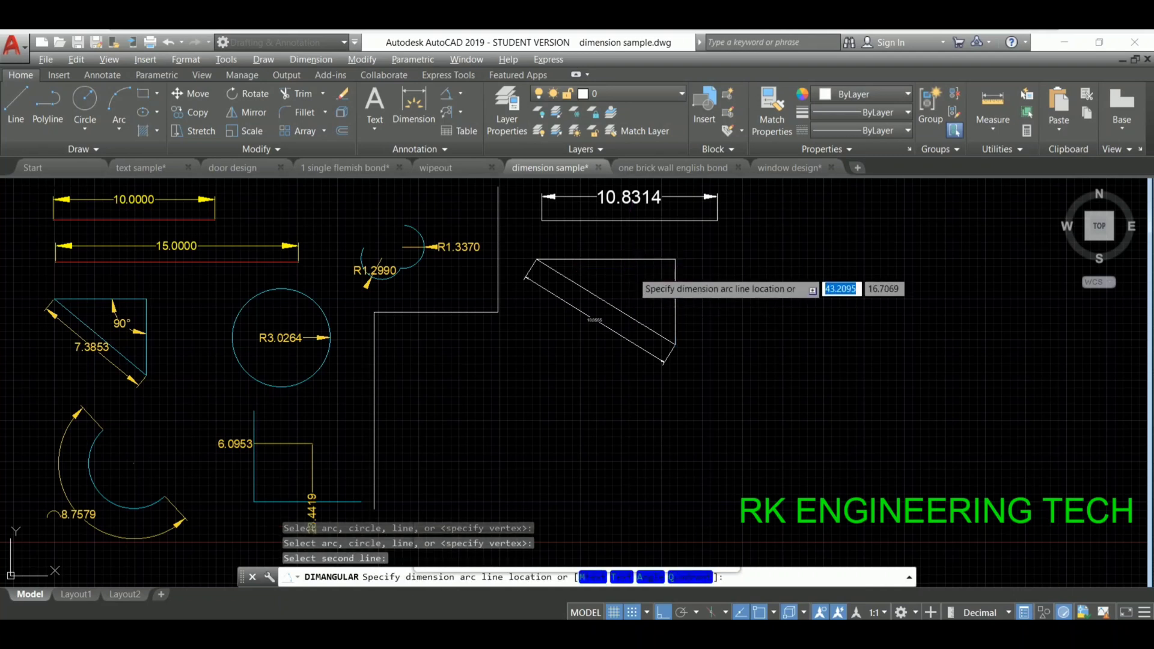
click(633, 271)
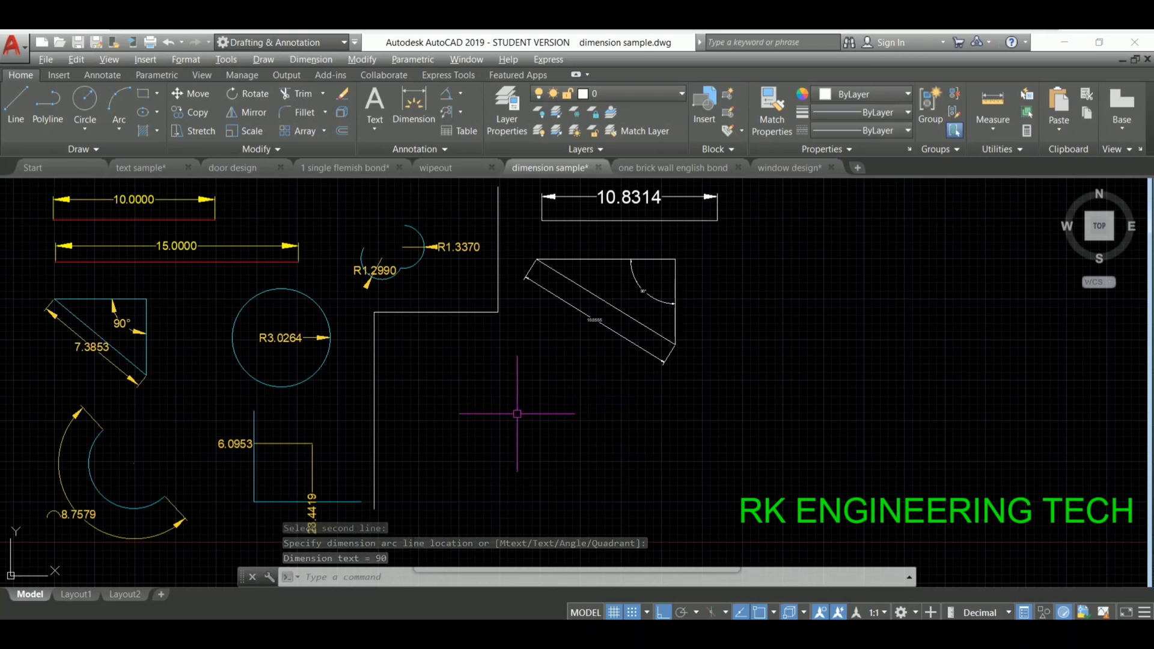
key(Escape)
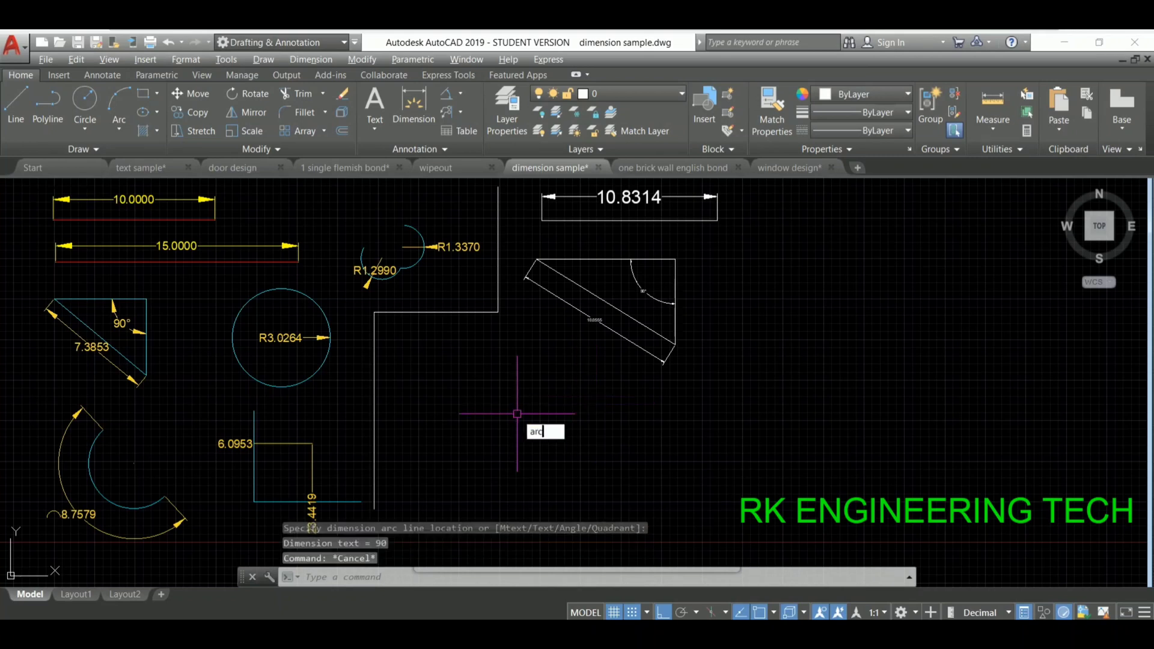
Draw a three-point arc about 8.46 units long below the new triangle, curving over from upper left to lower right.
key(Return)
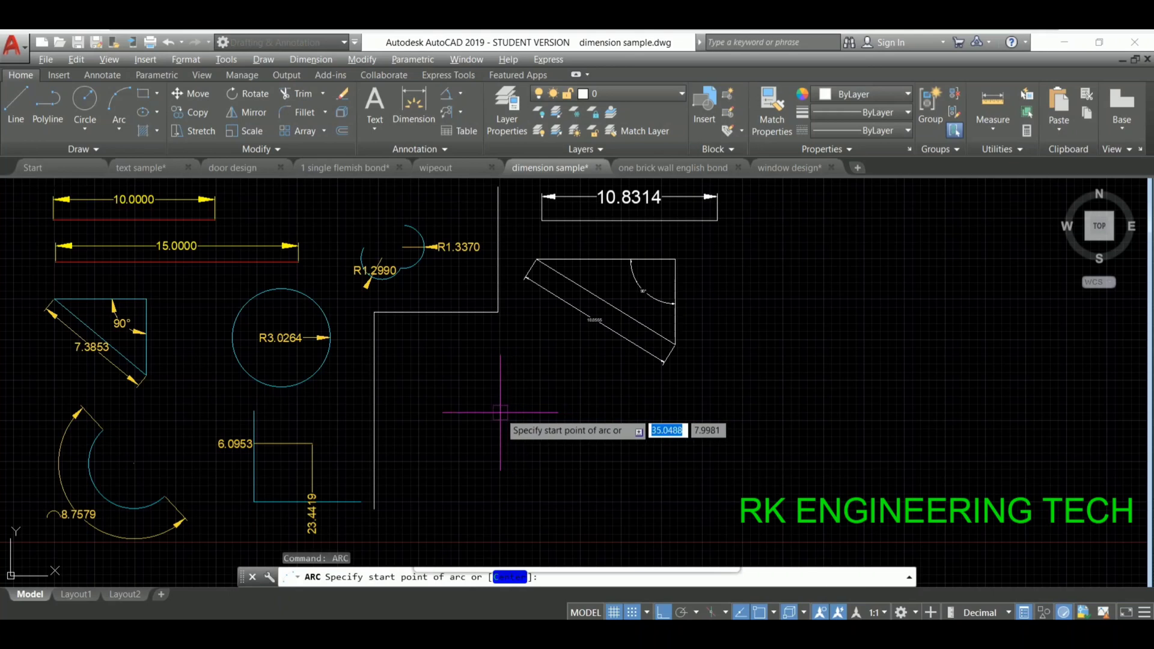
click(477, 380)
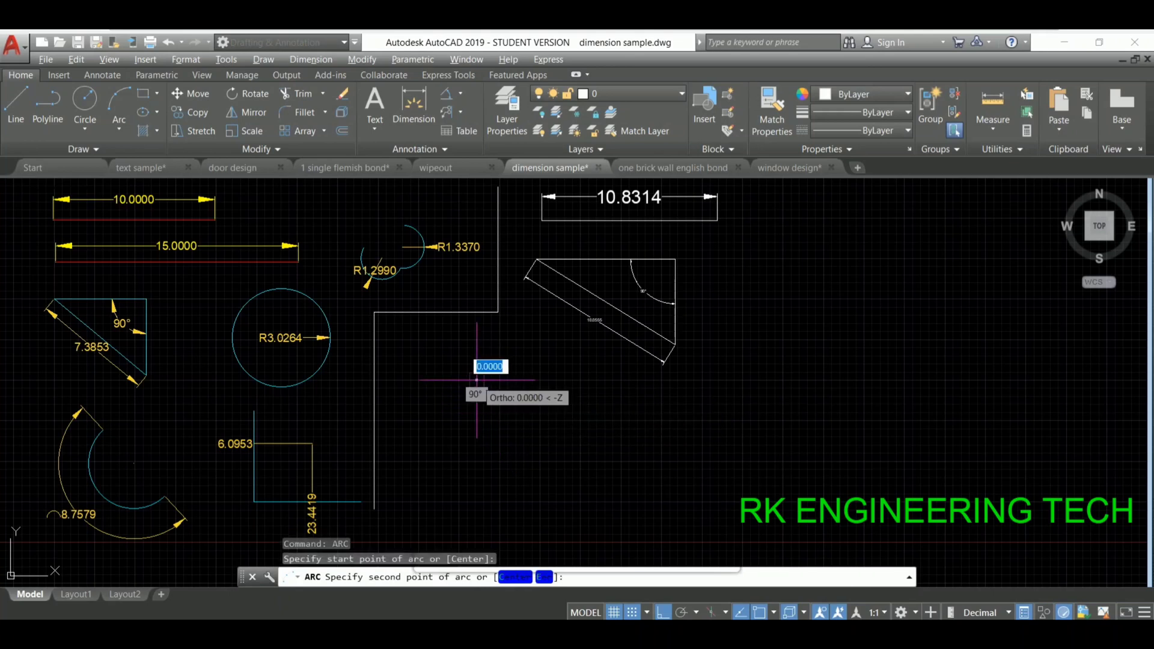
click(541, 413)
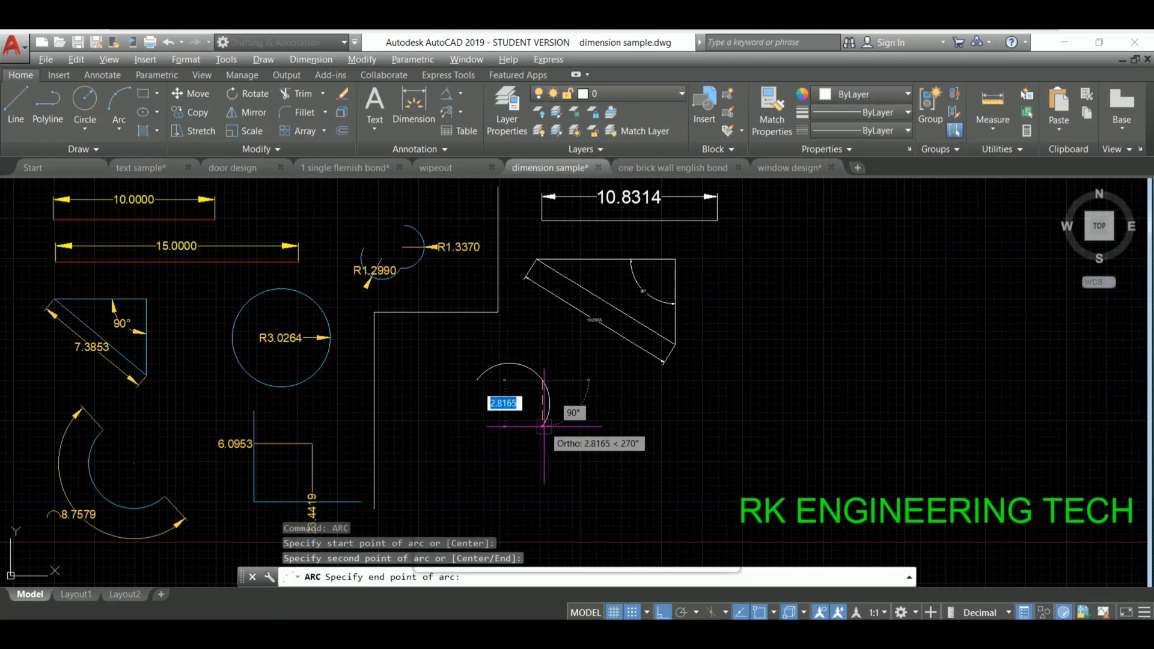
click(543, 426)
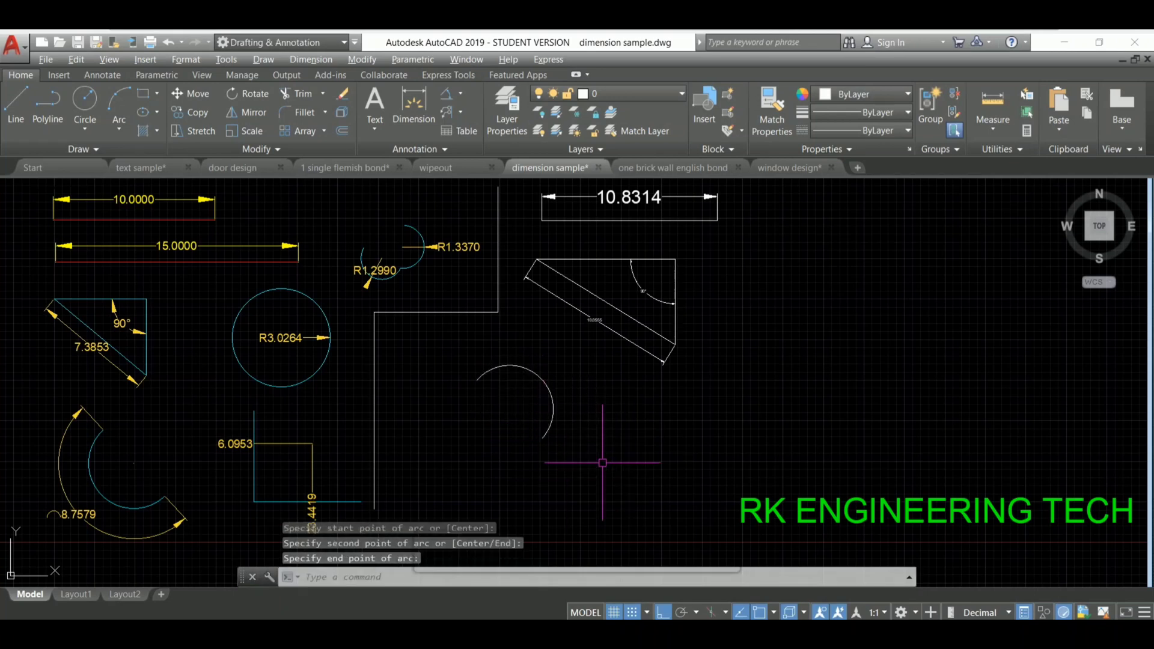
key(Escape)
Add an arc length dimension to the new arc, placing the dimension line at the arc's left endpoint.
click(464, 91)
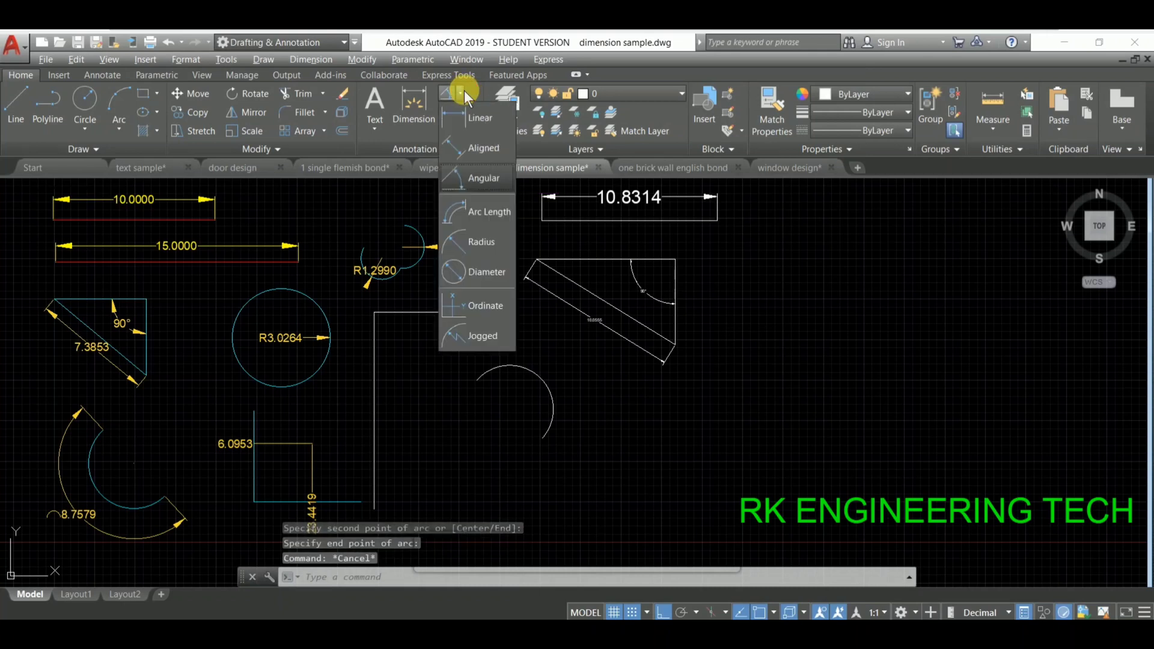
click(483, 211)
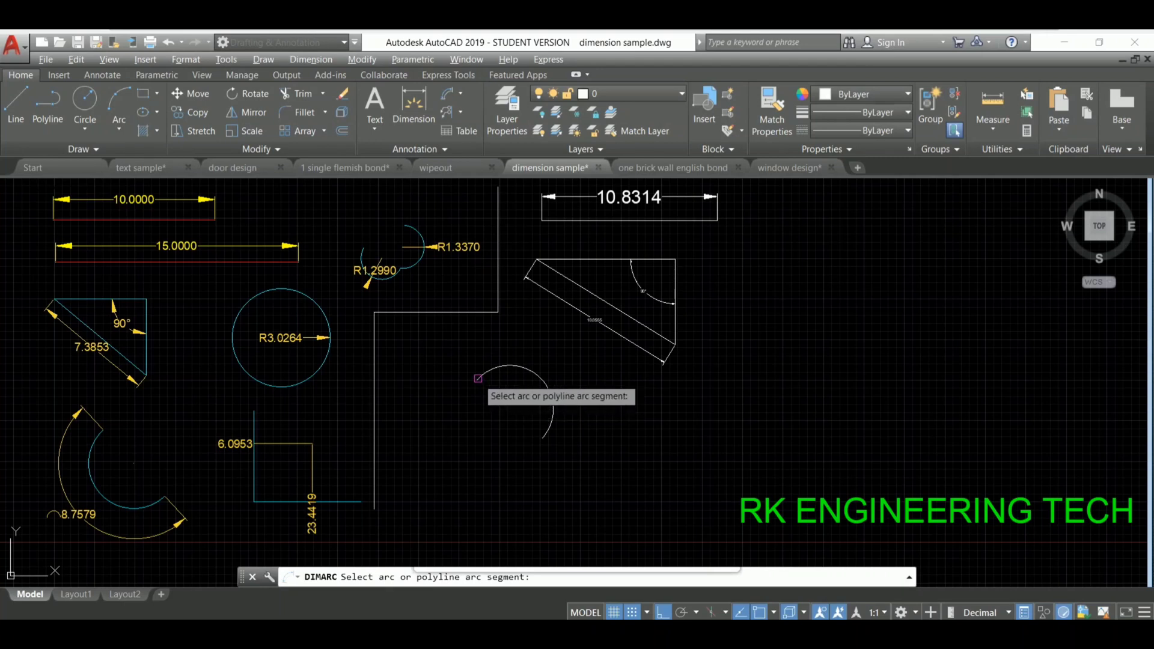
click(481, 376)
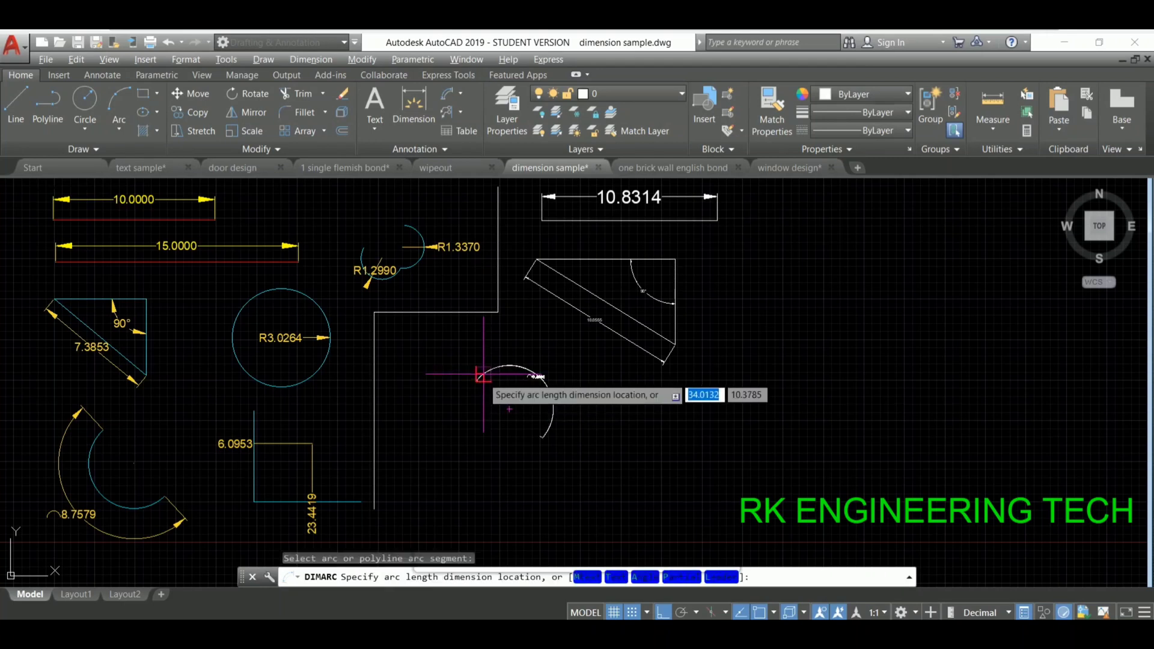
click(476, 379)
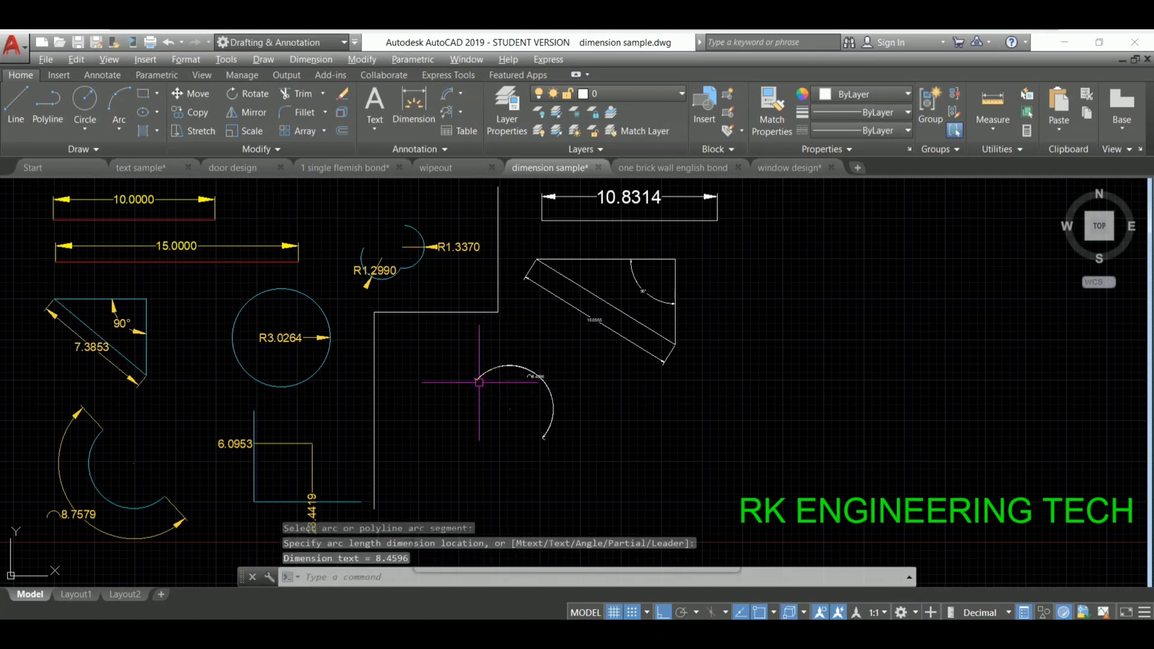
click(537, 377)
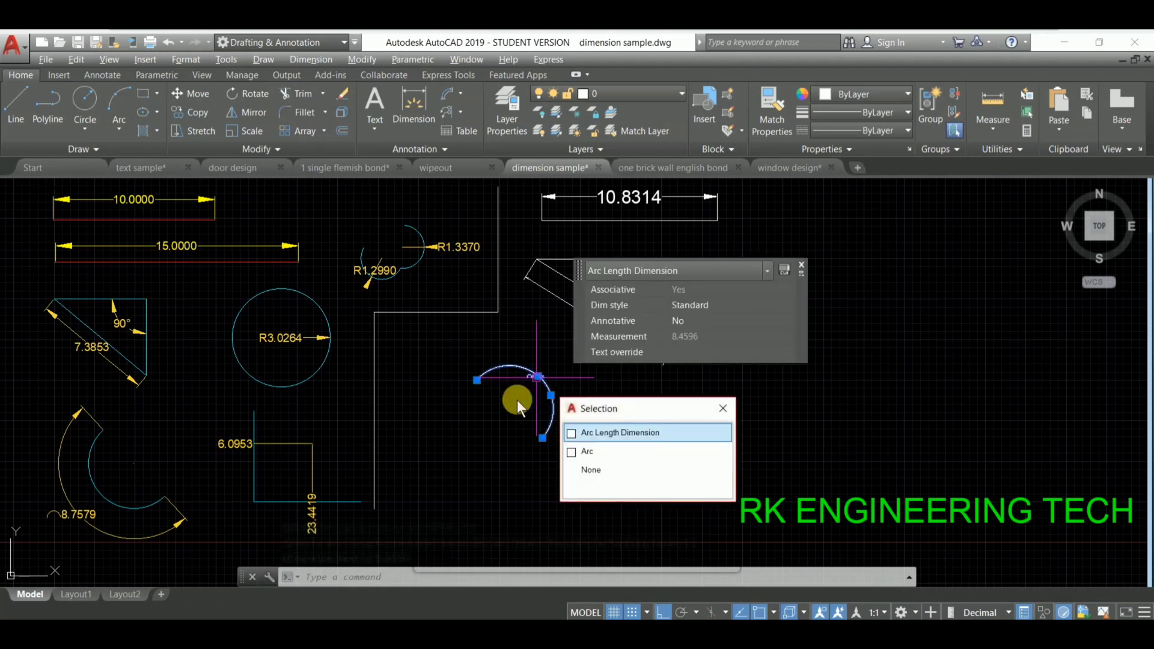
key(Escape)
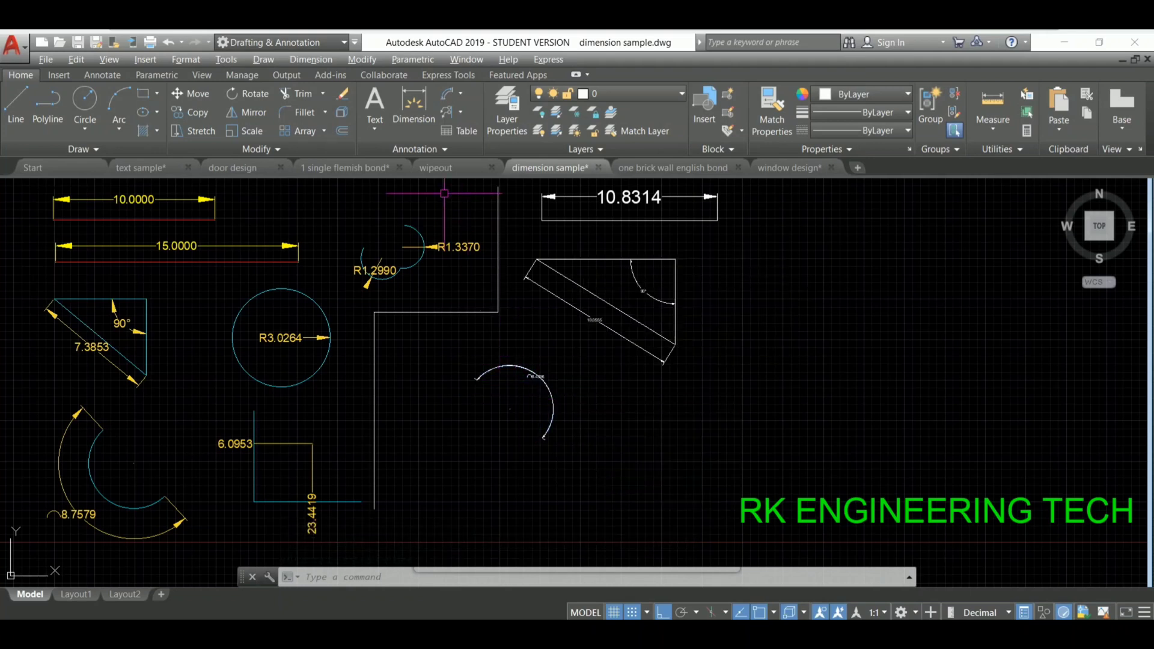
click(446, 97)
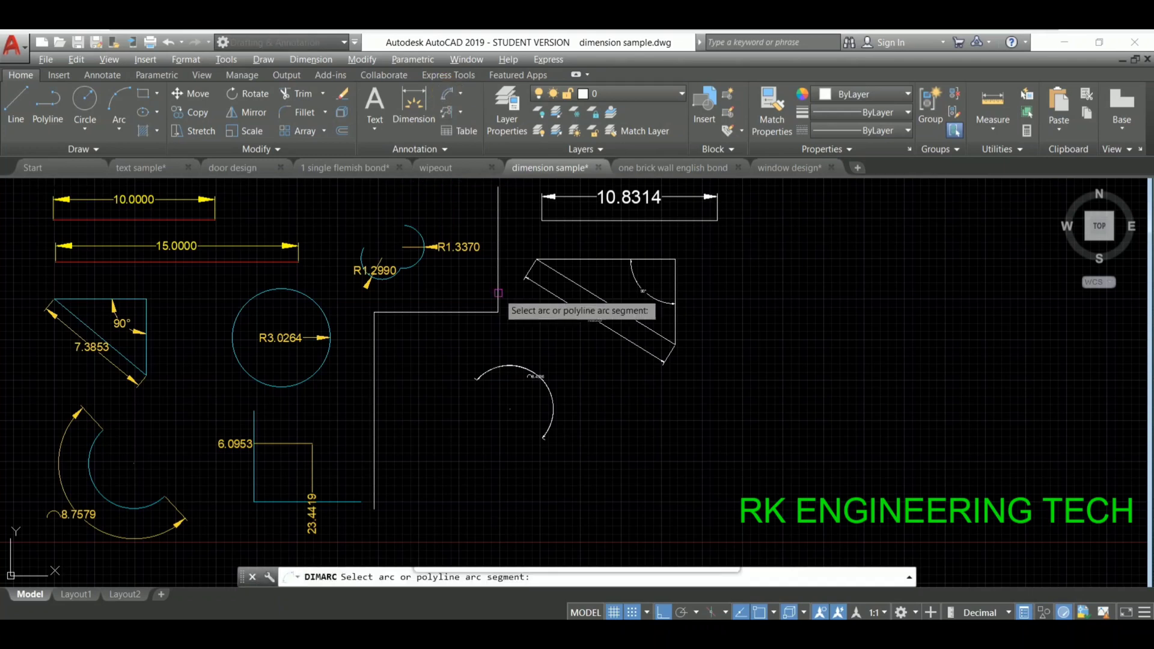
click(507, 366)
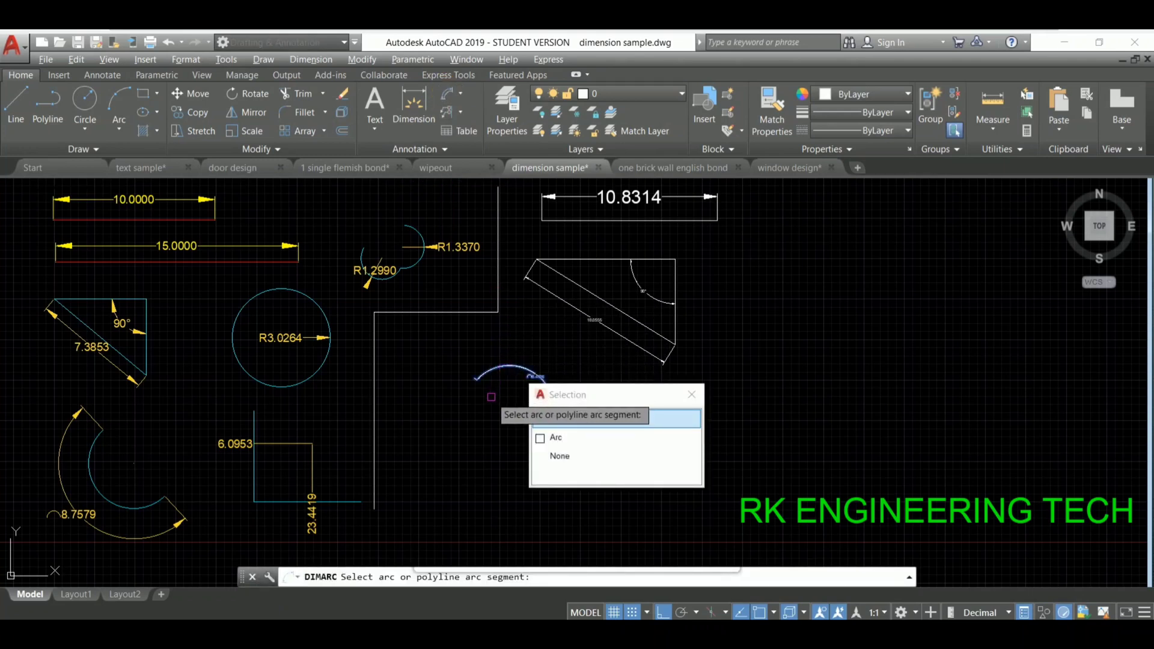
key(Return)
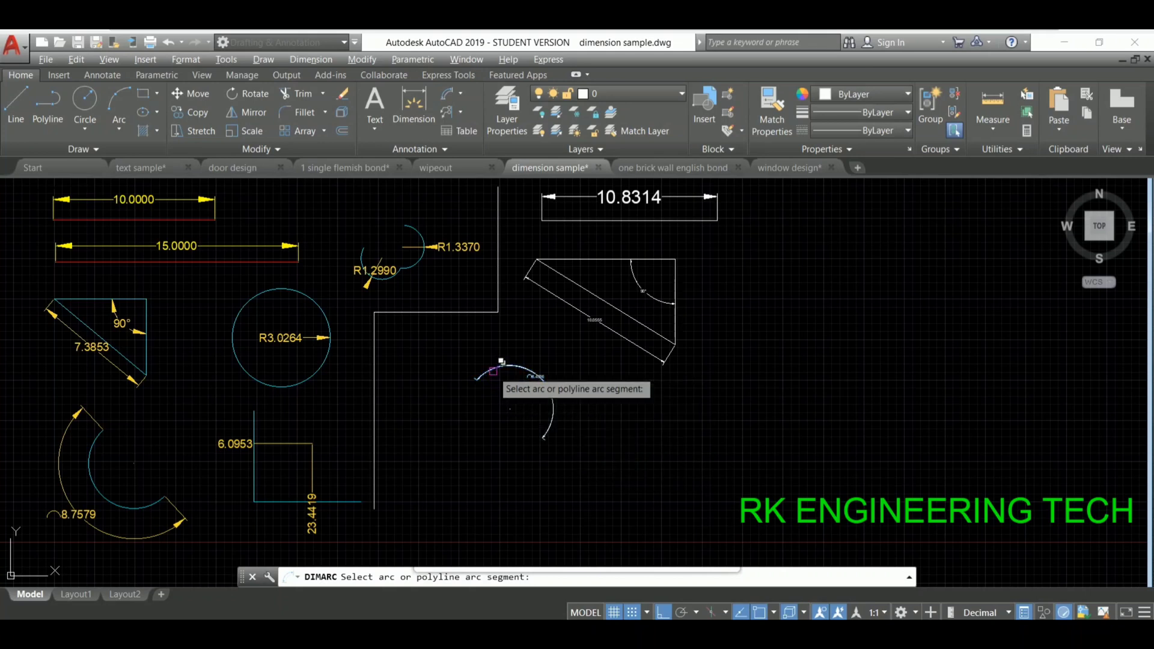
click(452, 100)
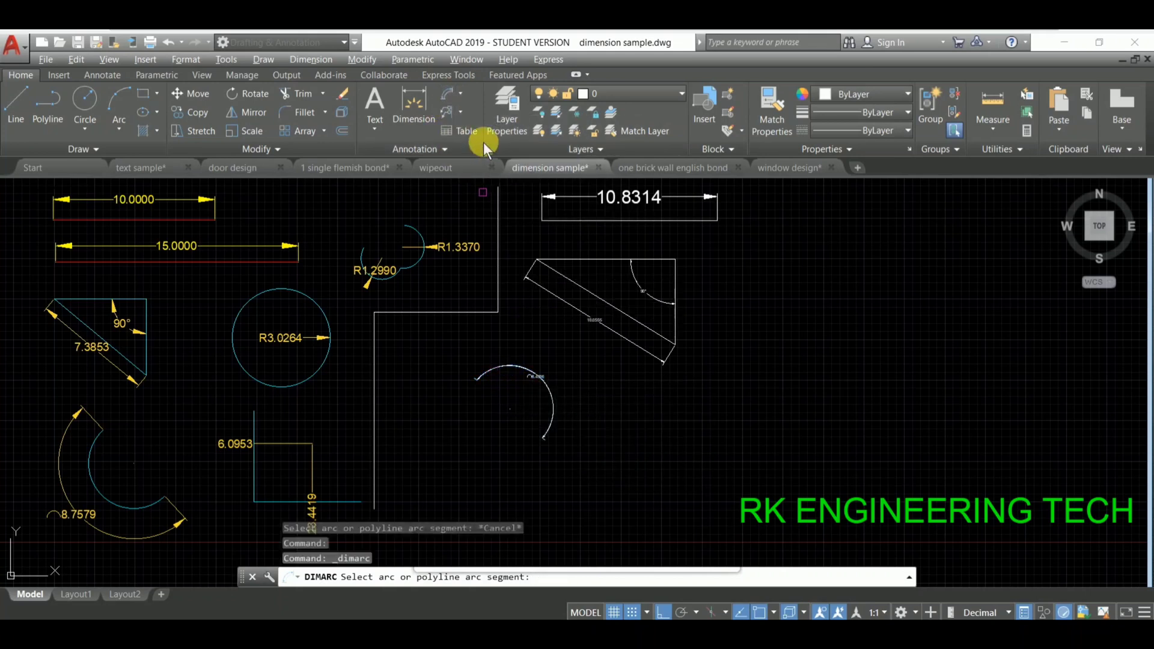
click(510, 368)
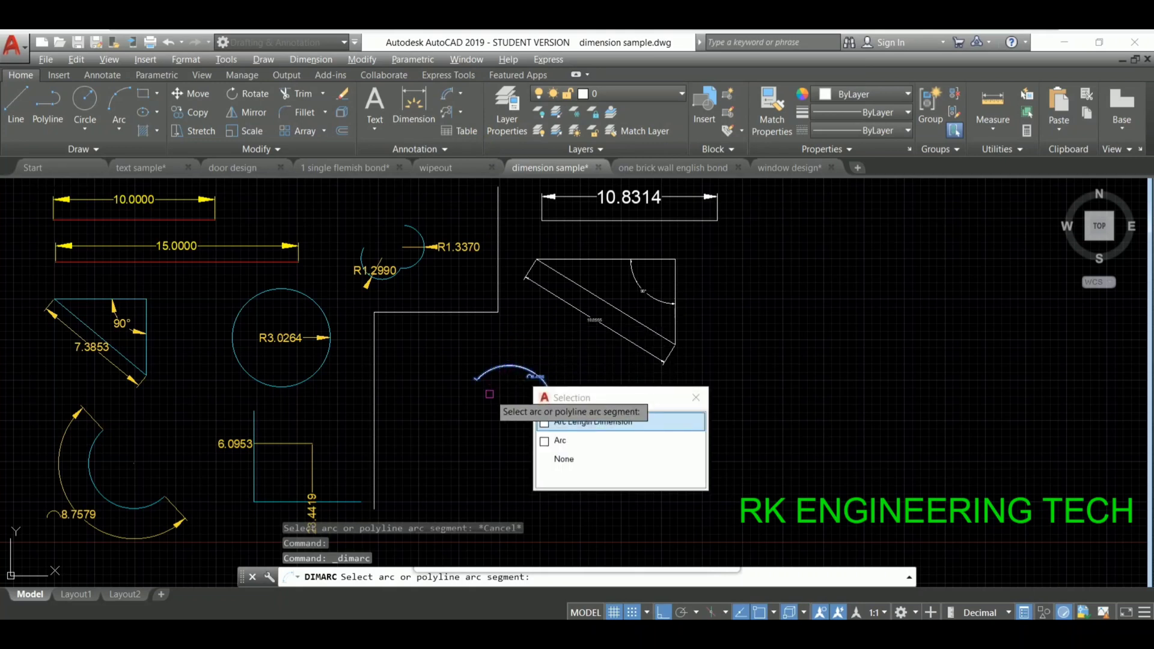
click(474, 375)
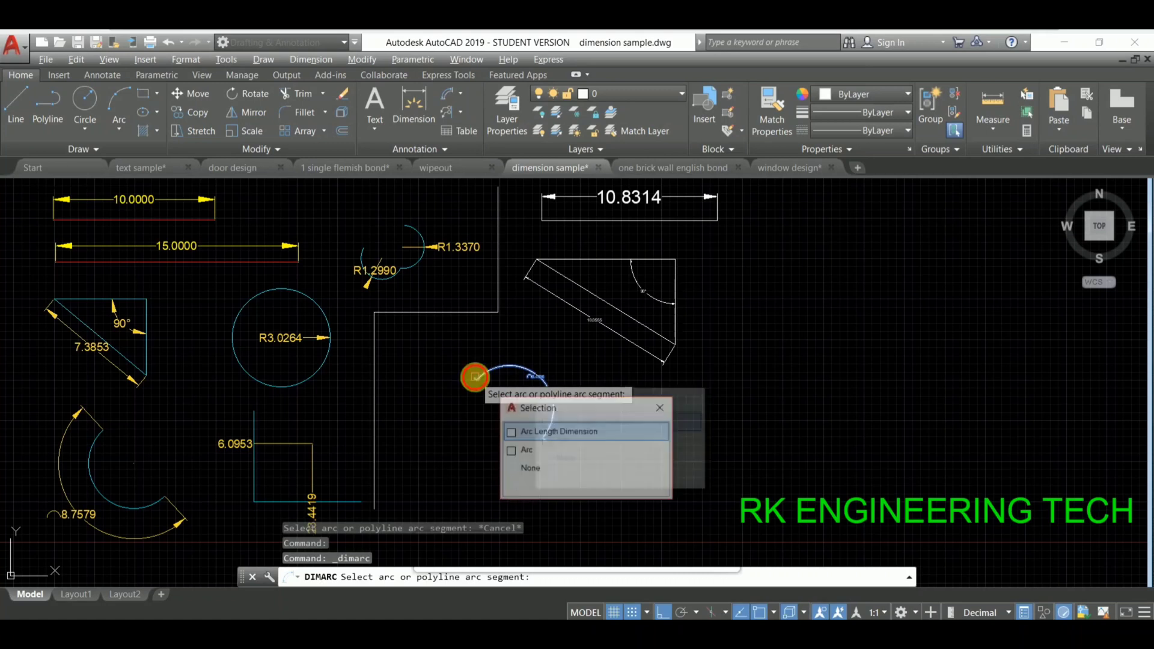
key(Escape)
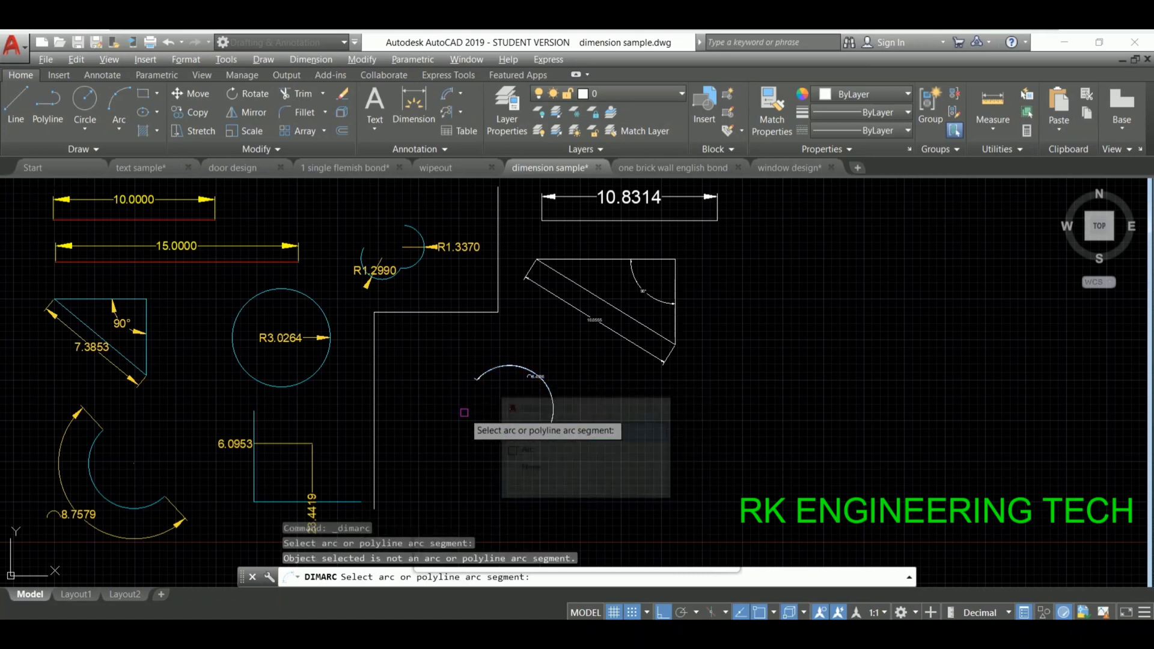
key(Escape)
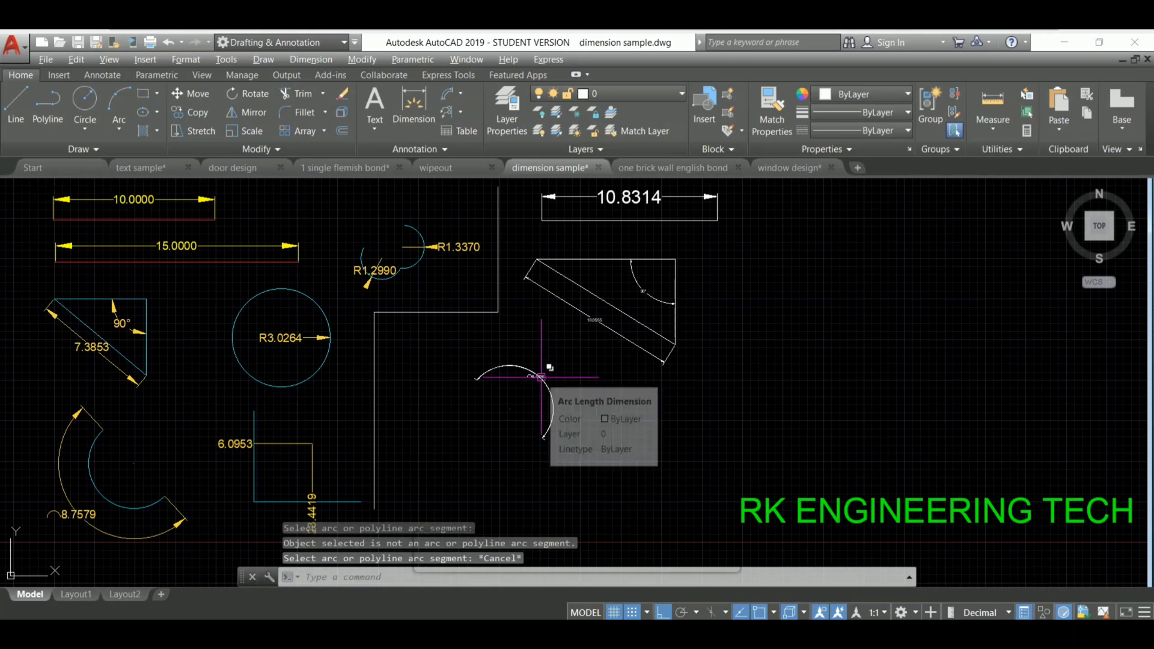
key(Escape)
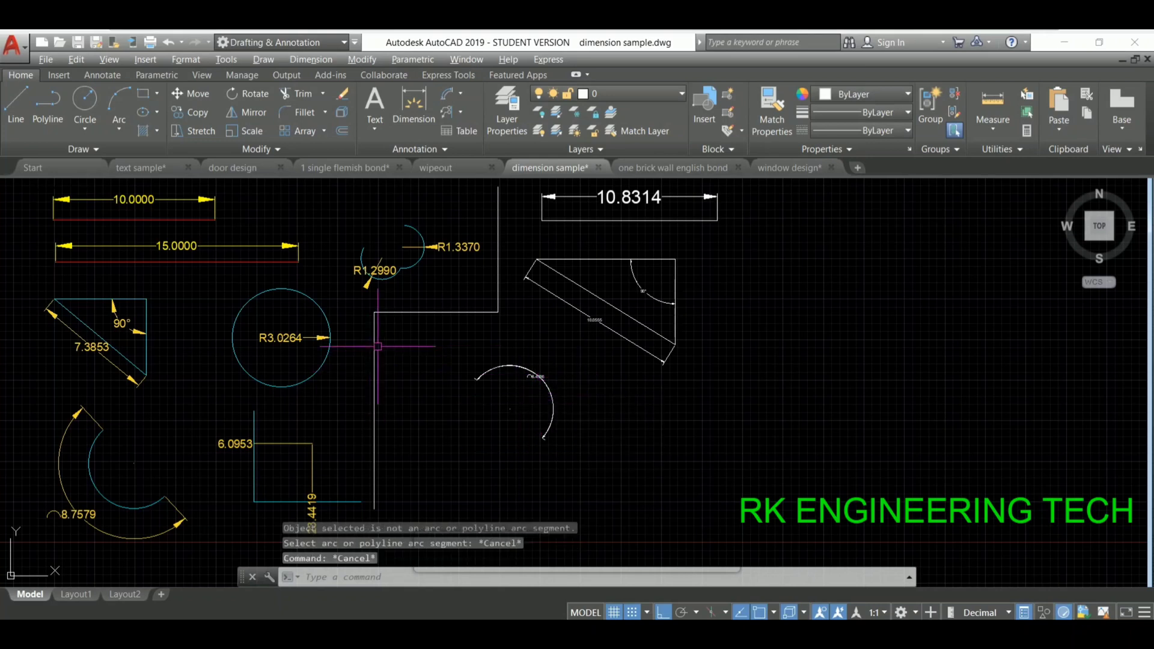
Draw a circle with a radius of about 3.78 units in the empty area to the right of the new triangle.
text(c)
key(Return)
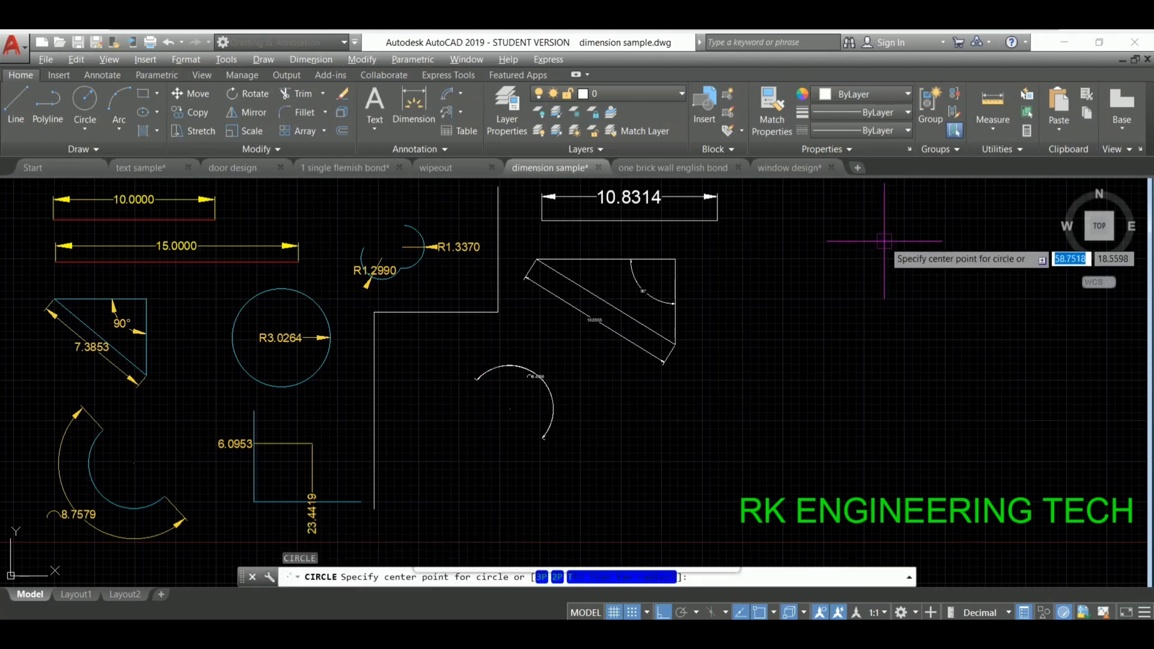
click(848, 276)
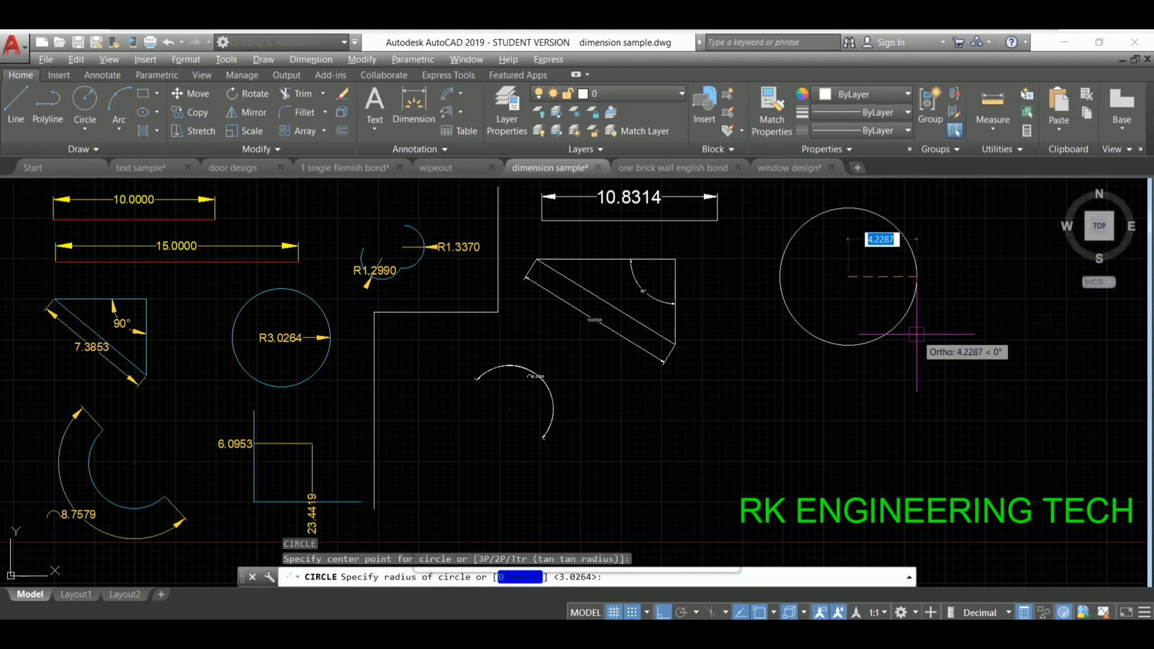
click(910, 330)
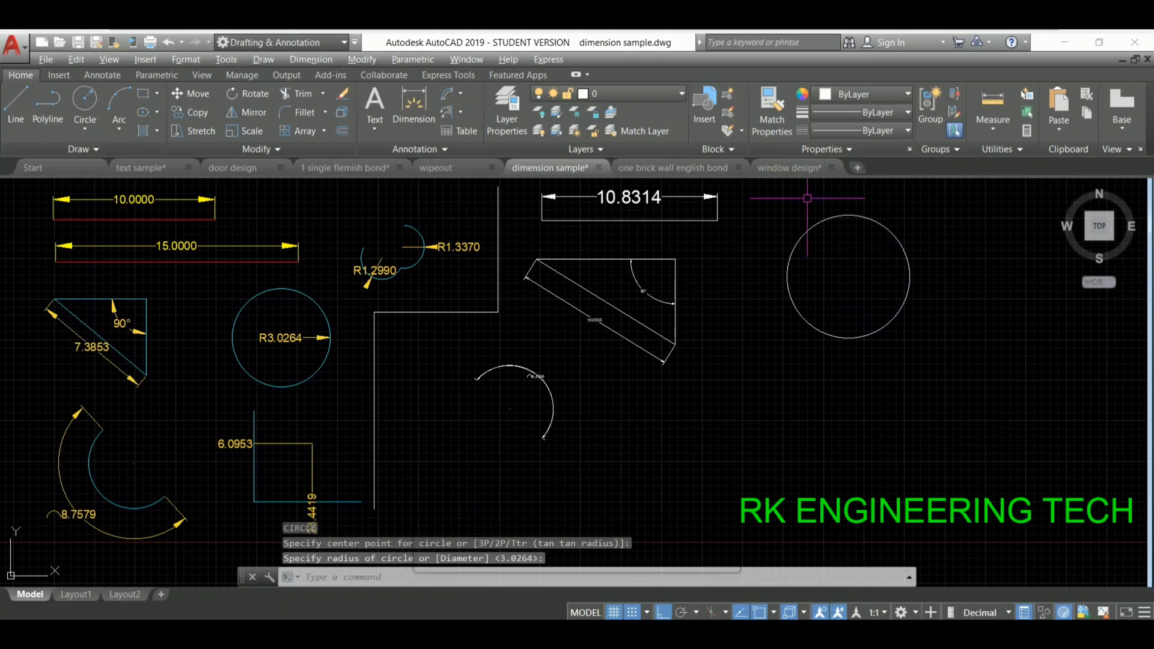
Add a radius dimension to the new circle, placing its text at the circle's center.
click(463, 92)
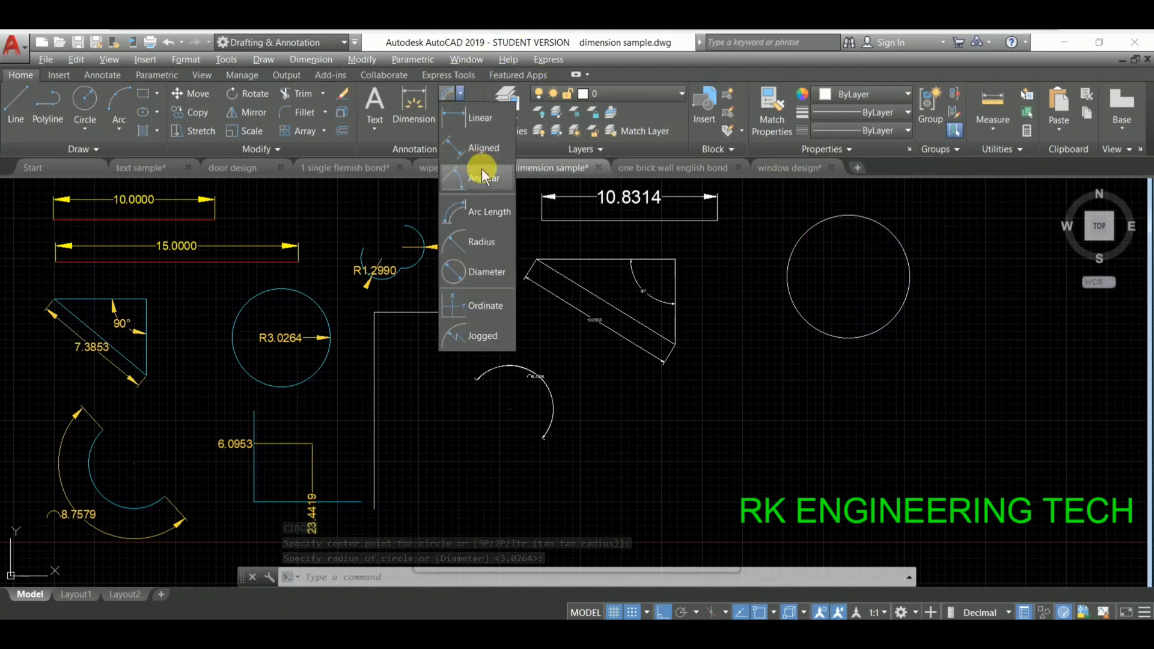
click(480, 240)
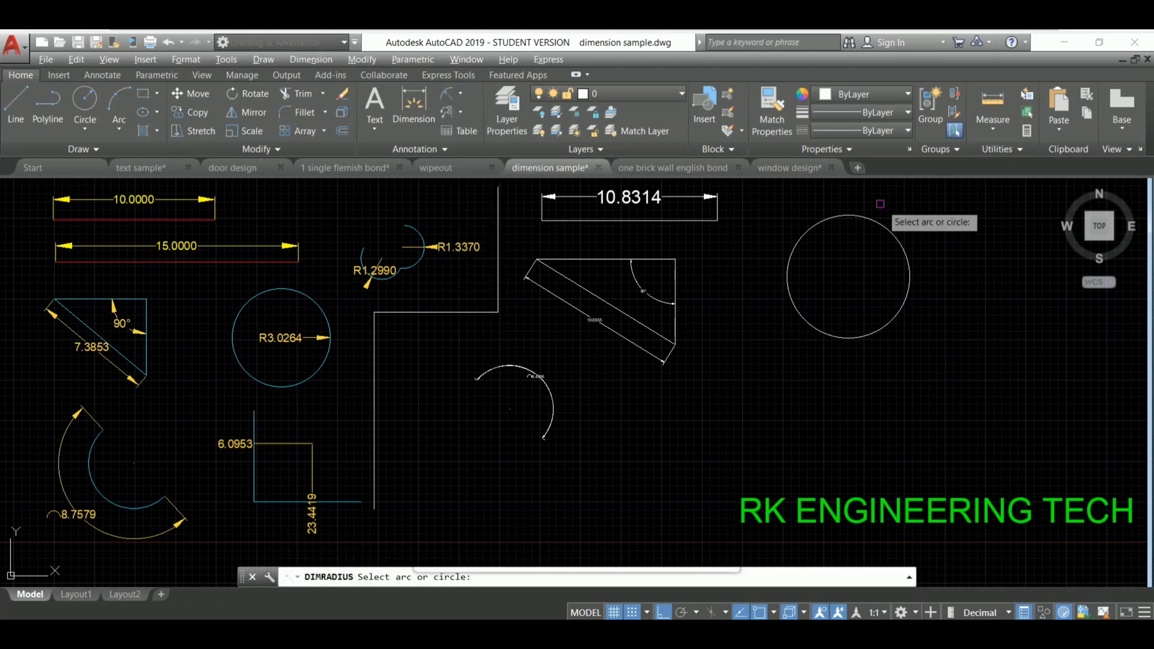
click(866, 219)
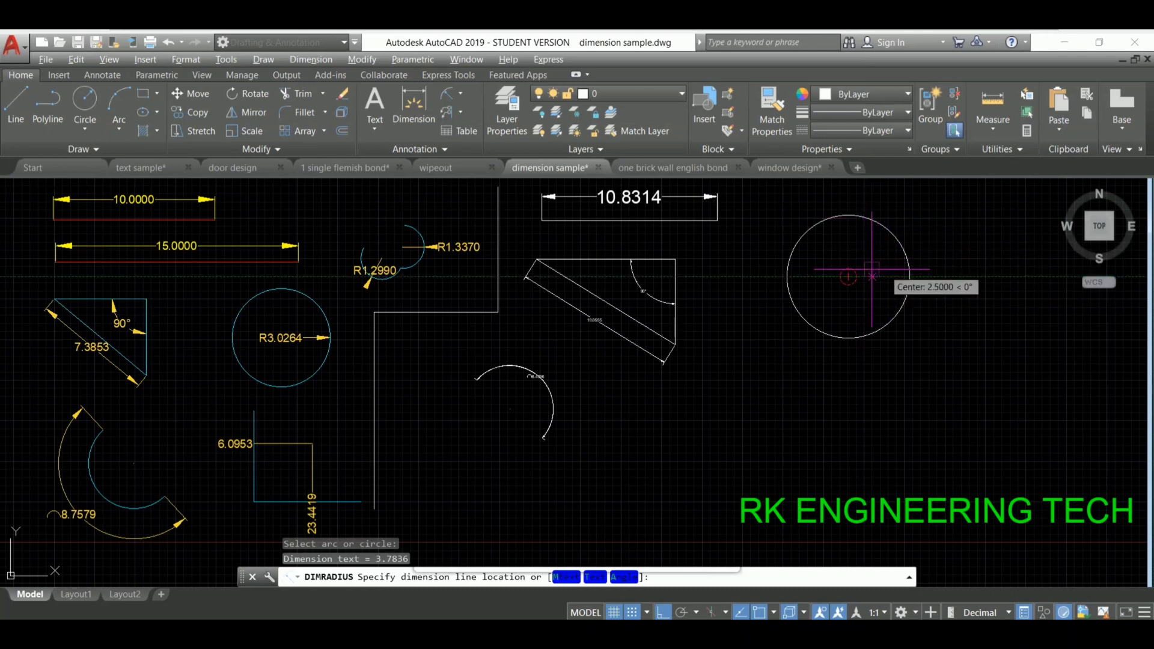
click(848, 276)
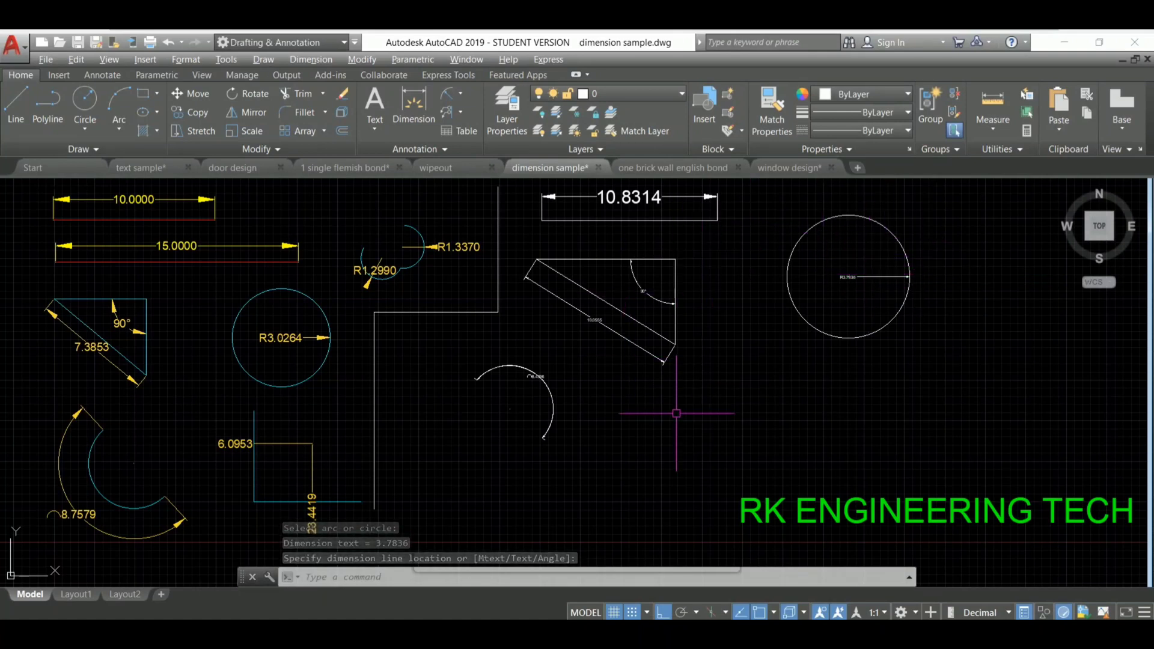
key(Escape)
Draw a vertical line in the empty area between the new arc and the new circle, below the circle's level.
text(l)
key(Return)
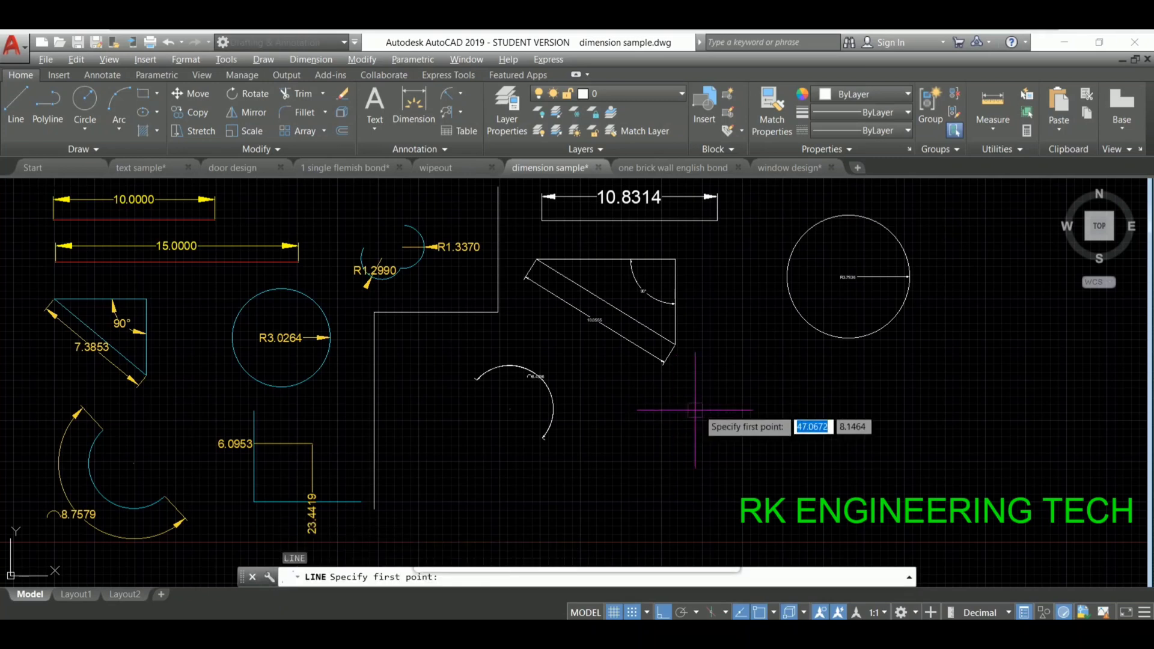
click(712, 385)
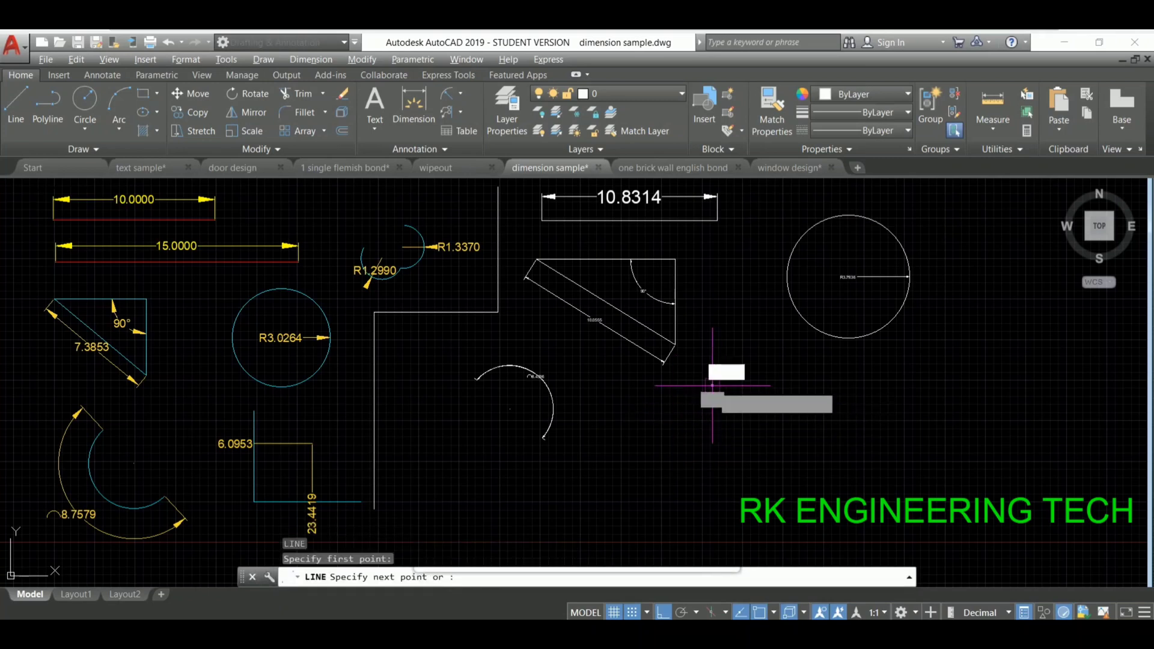
click(712, 475)
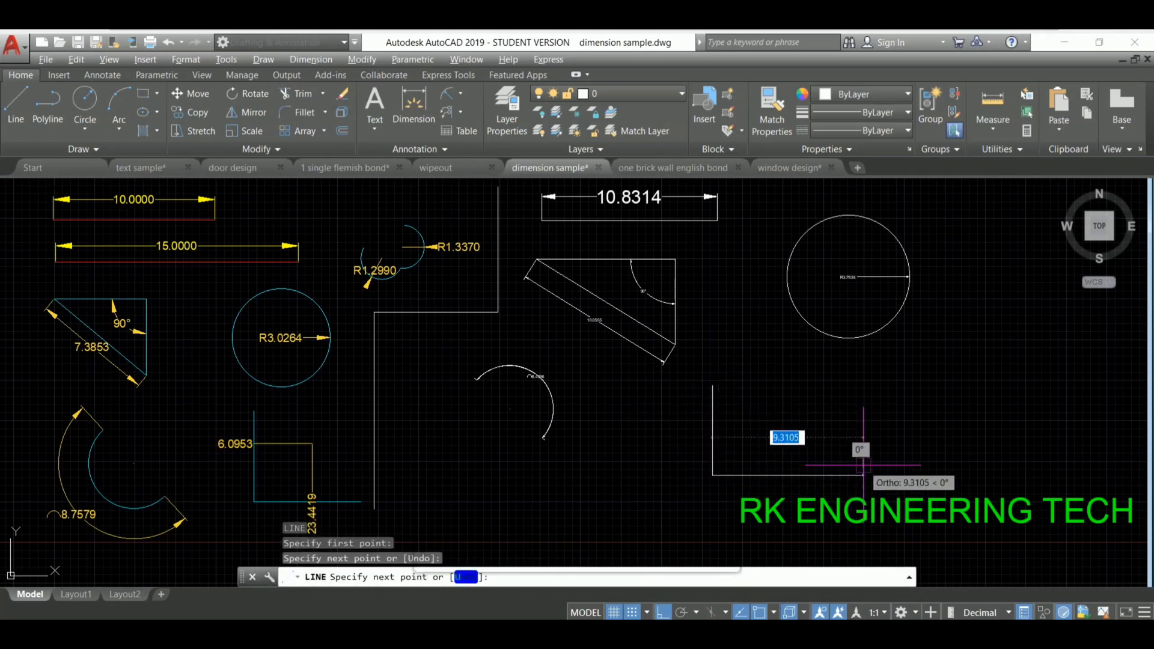
key(Return)
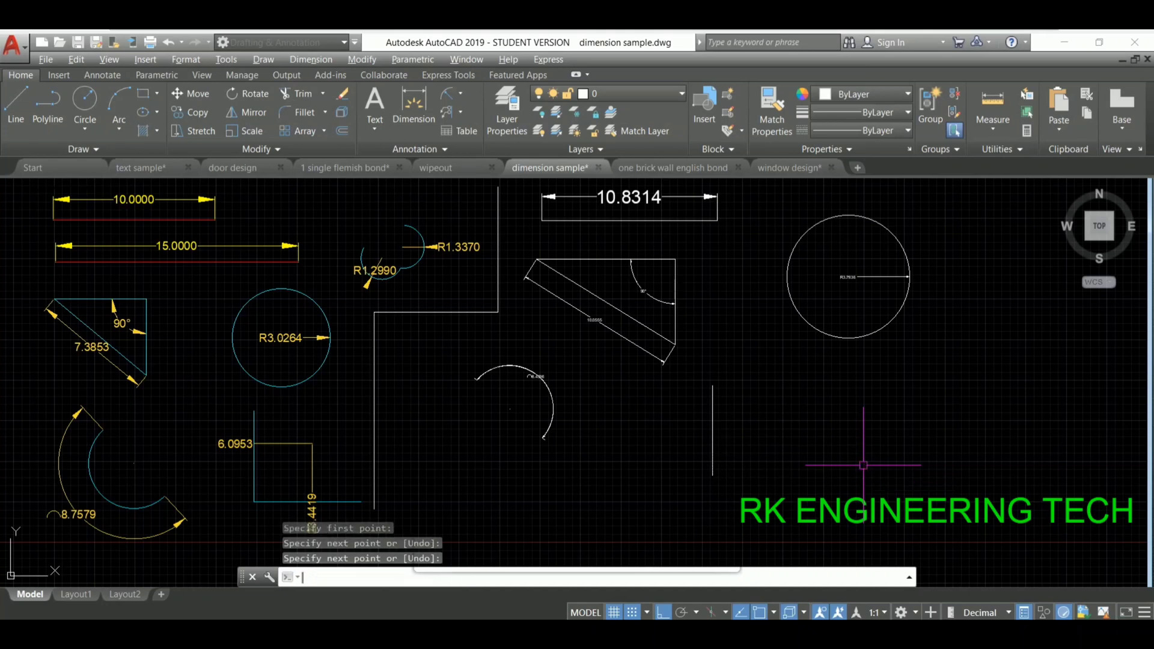
Draw a horizontal line to the right from the vertical line's lower endpoint, forming an L shape.
text(l)
key(Return)
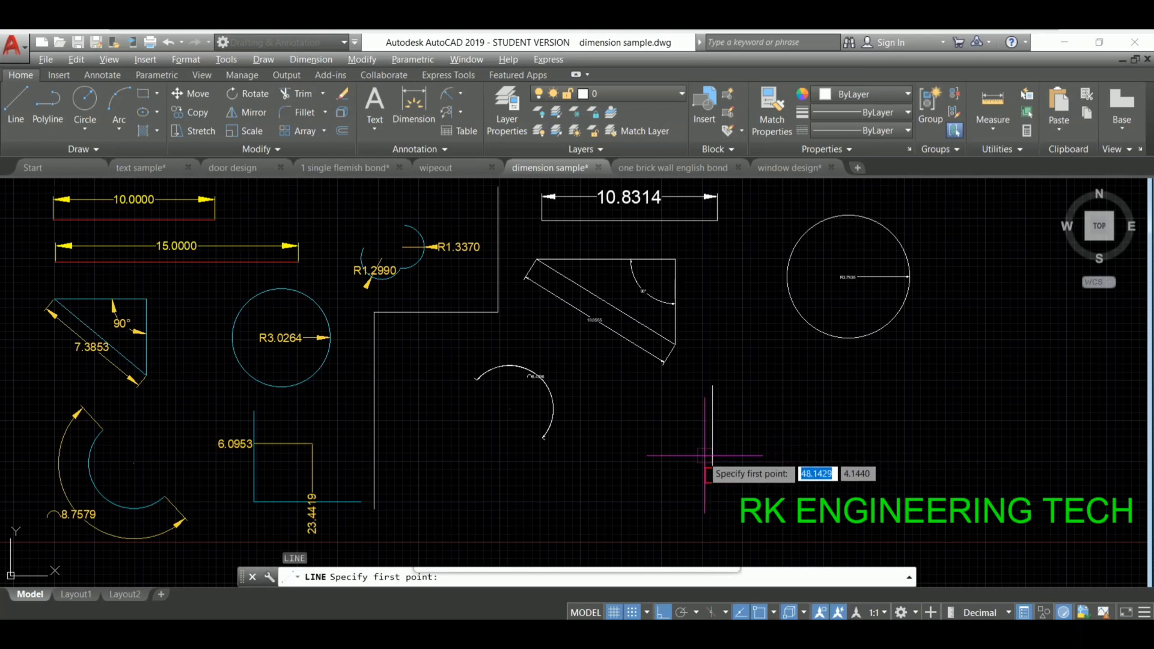
click(712, 474)
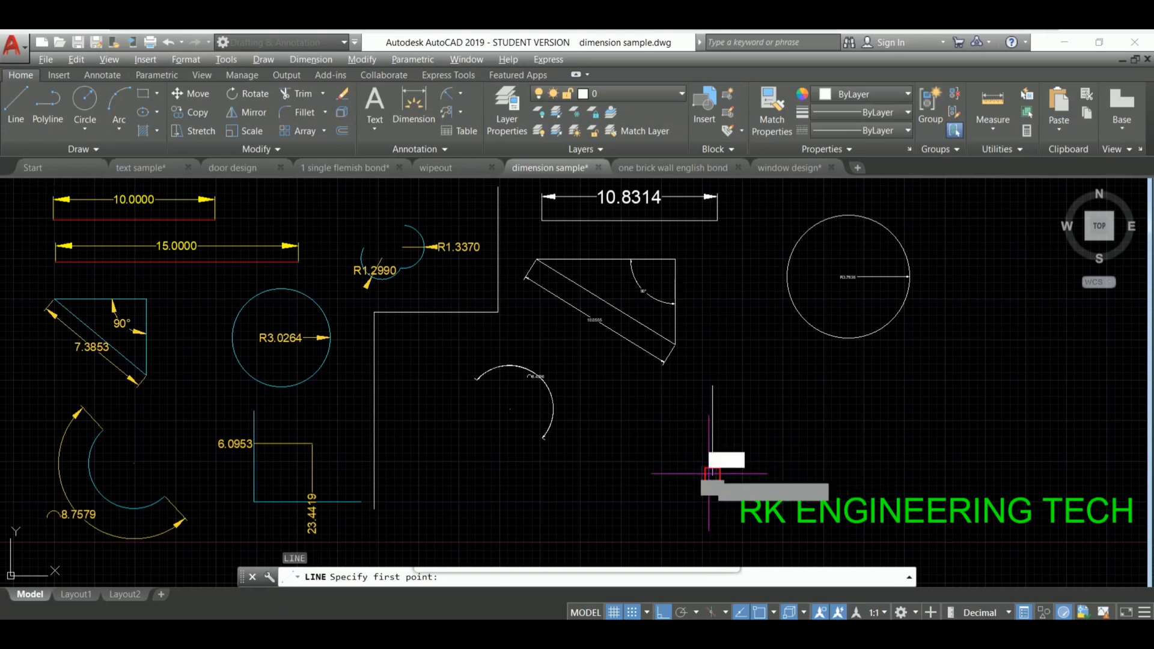
click(822, 474)
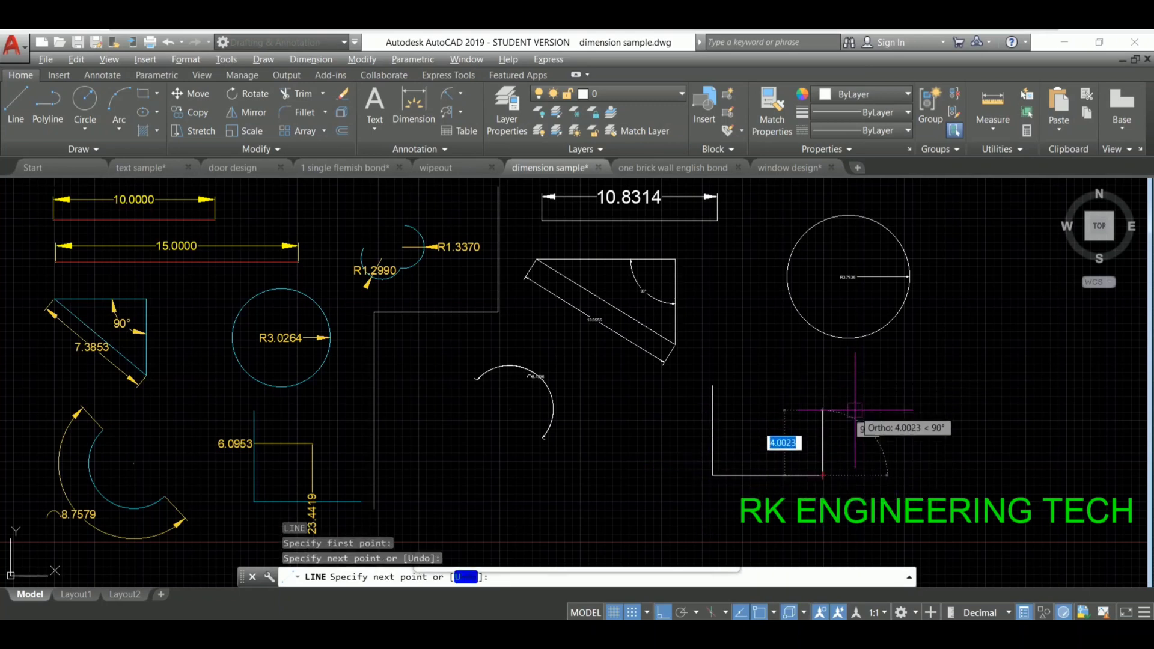
key(Return)
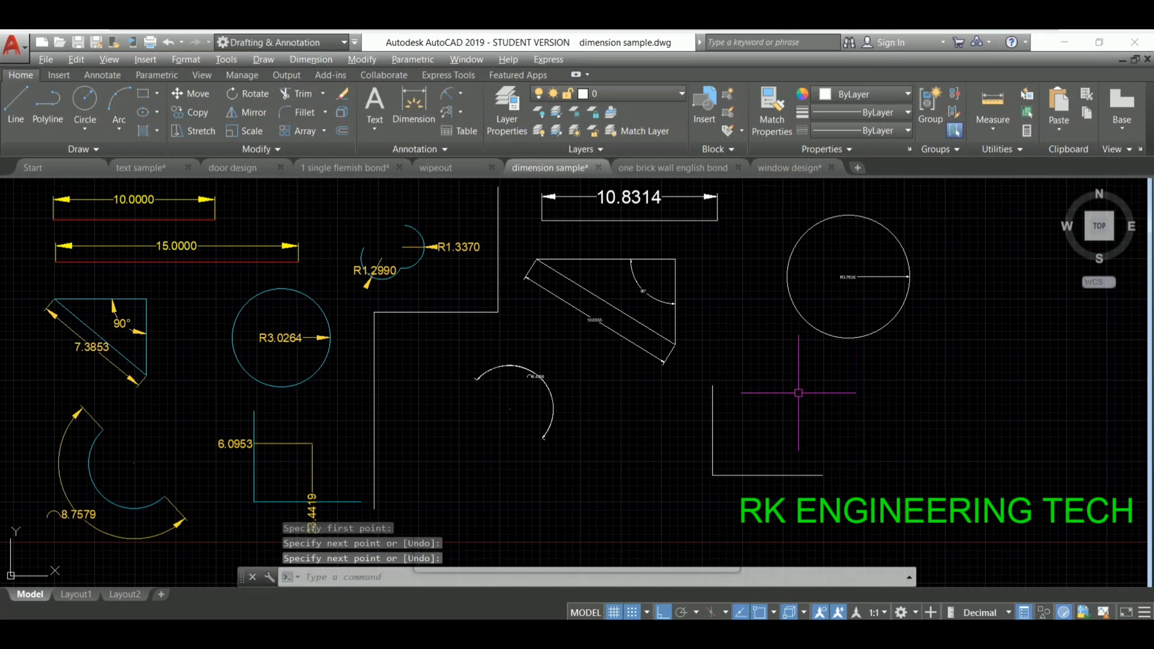
Add an X ordinate dimension to a point inside the new L shape, with its leader running straight down to the horizontal line.
click(460, 94)
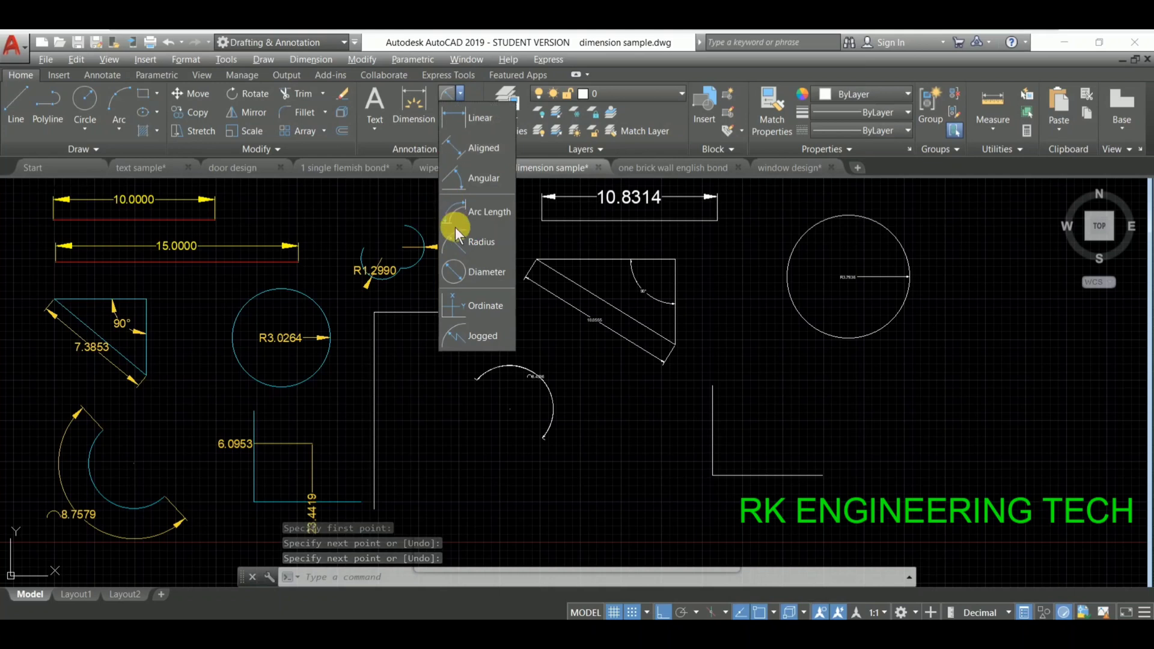
click(465, 305)
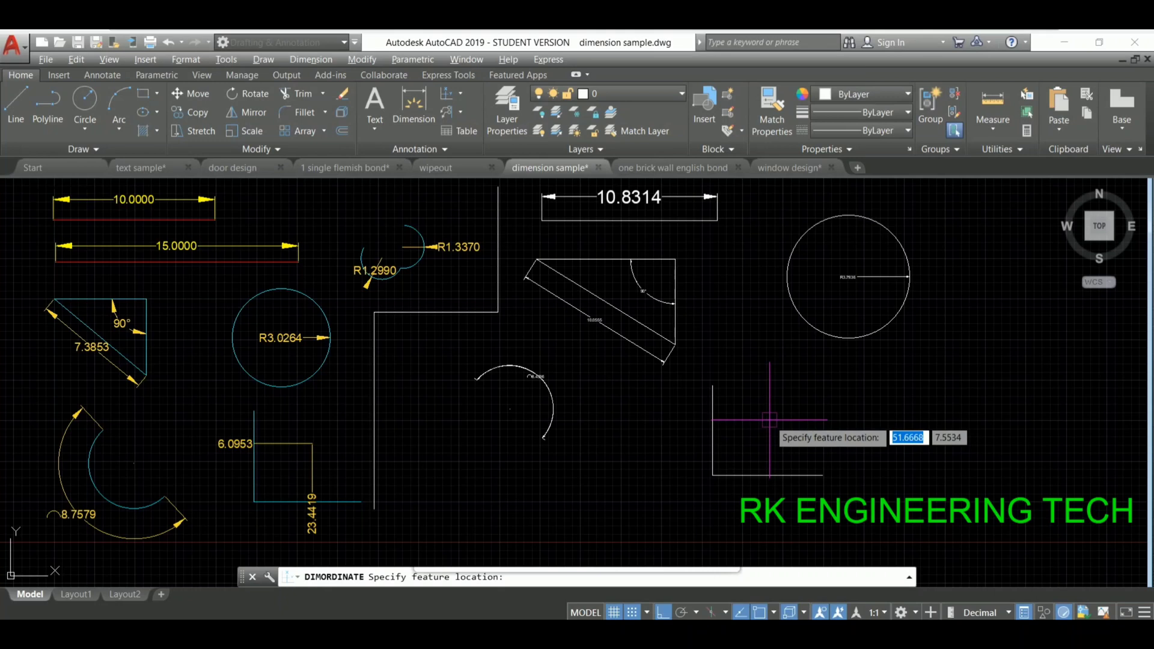
click(770, 419)
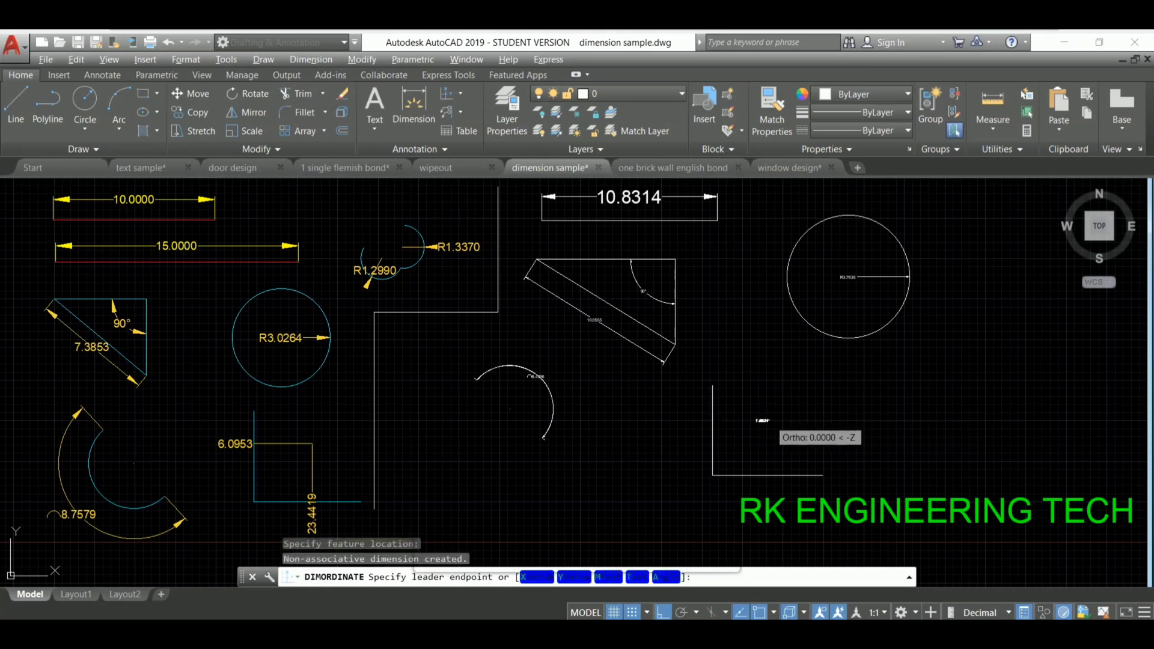
click(769, 478)
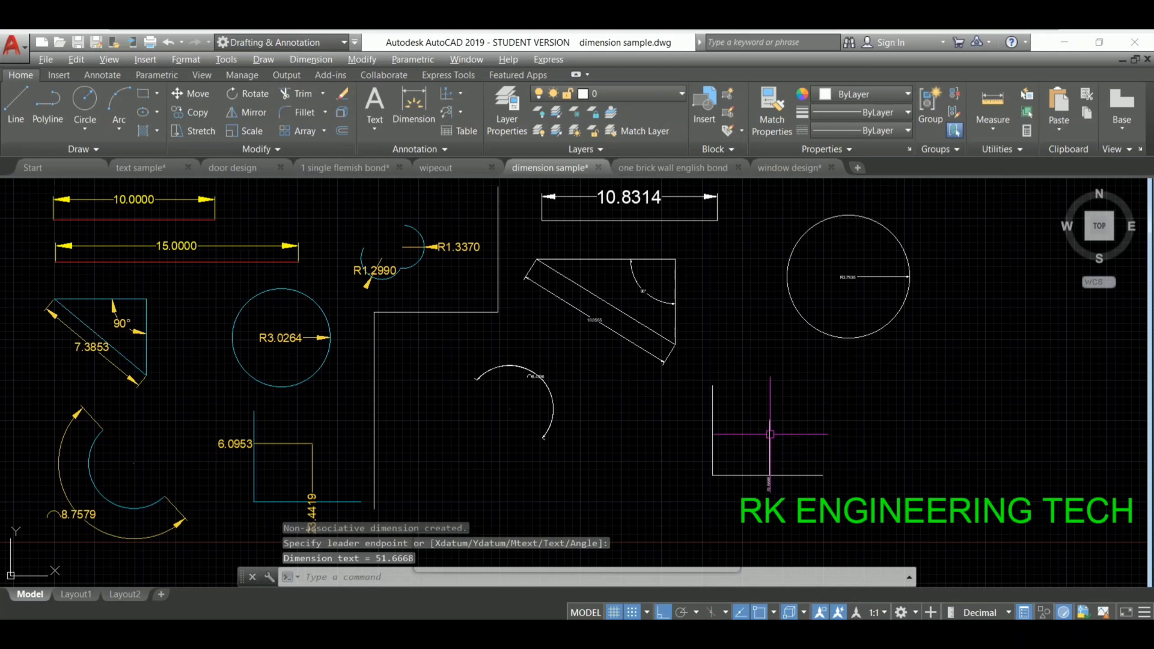
Add a Y ordinate dimension to the same point, with its leader running left just past the vertical line.
key(Return)
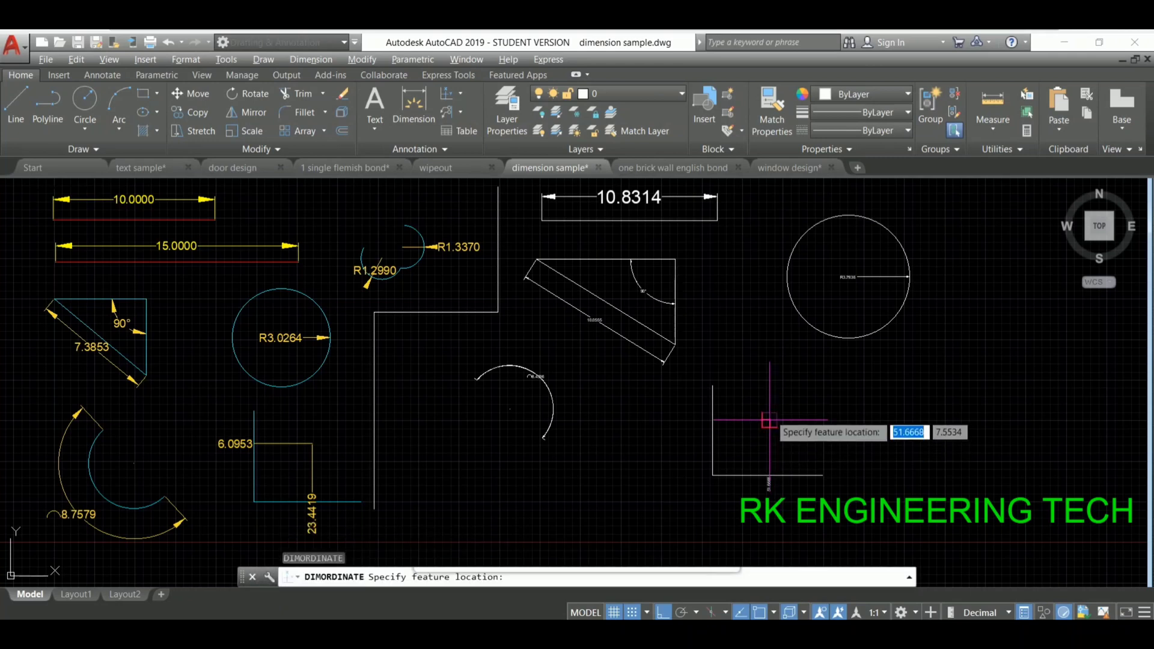
click(769, 421)
click(708, 421)
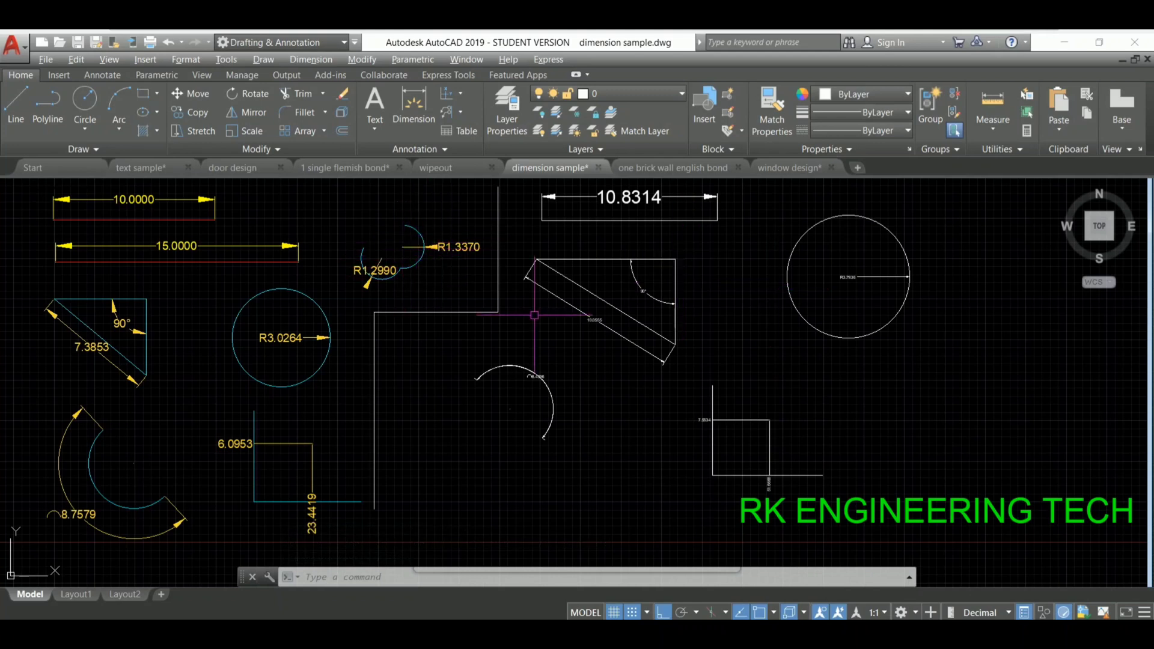
key(Escape)
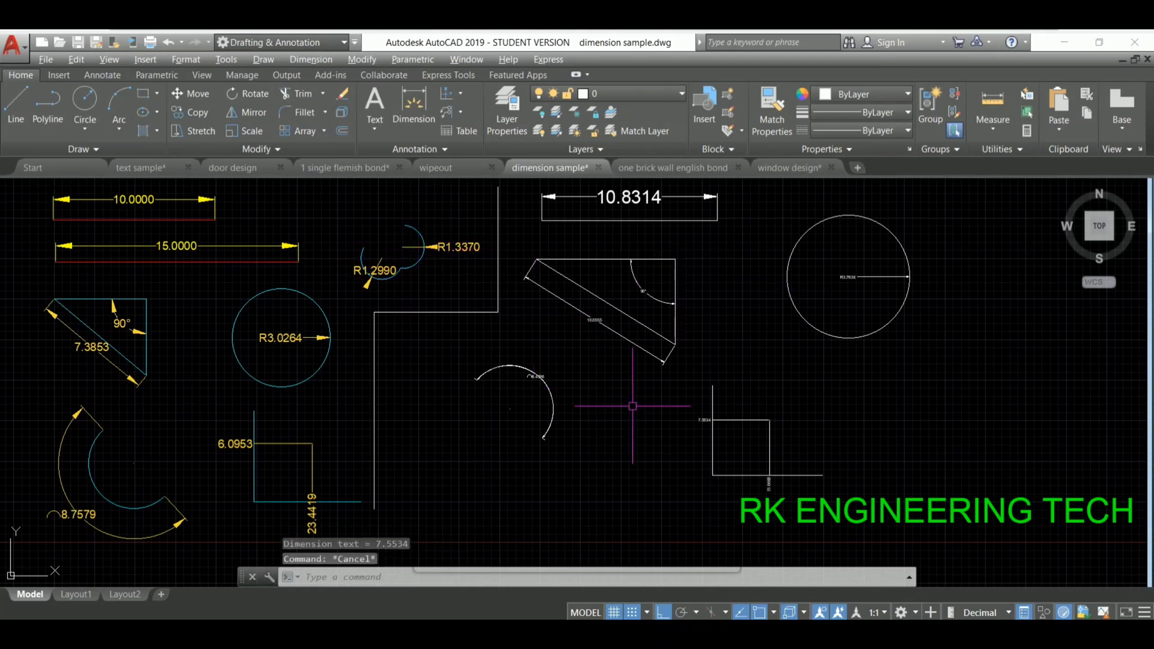
Draw a three-point arc with a radius of about 2.68 units to the lower right of the new circle, curving over the top.
key(Return)
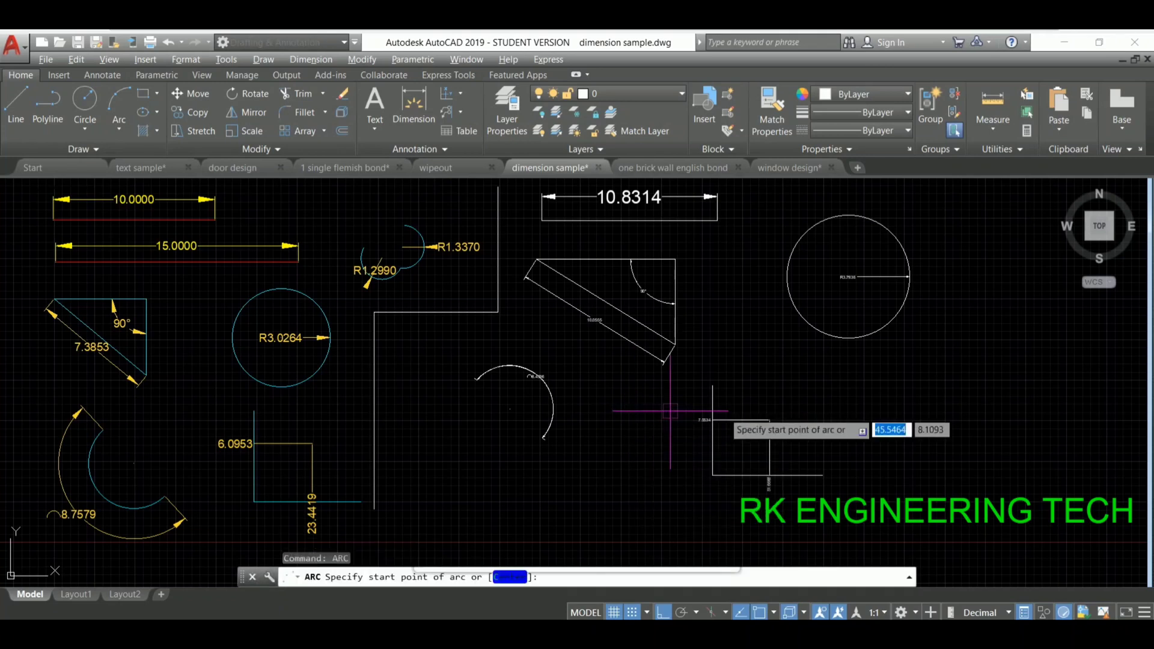
click(965, 348)
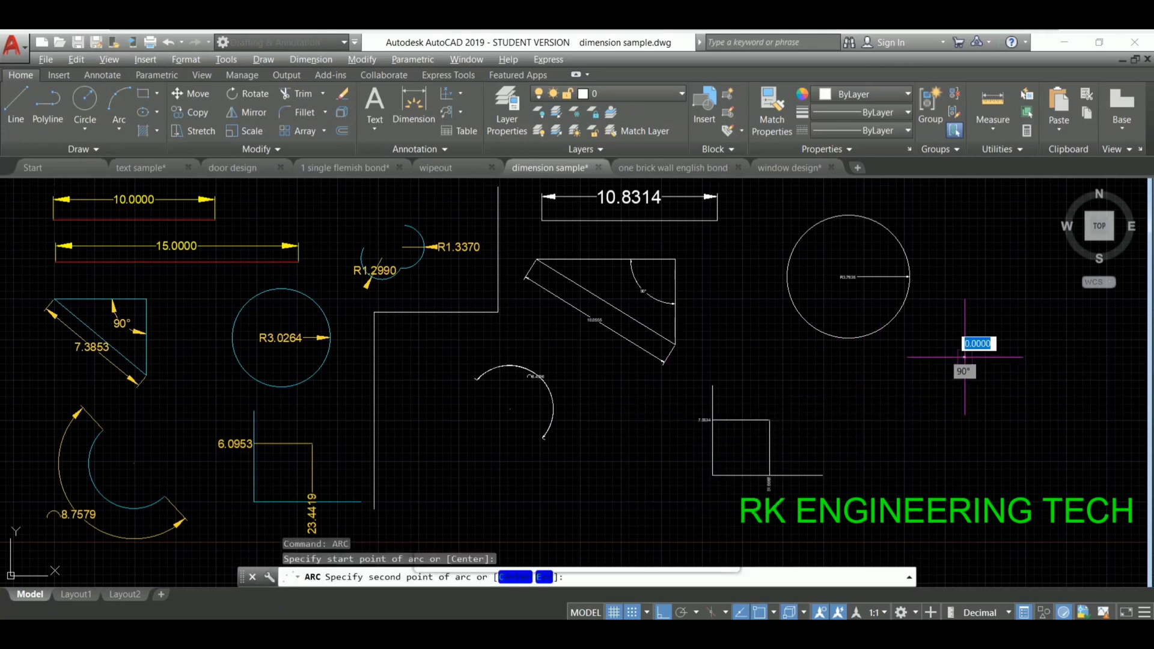
click(1046, 391)
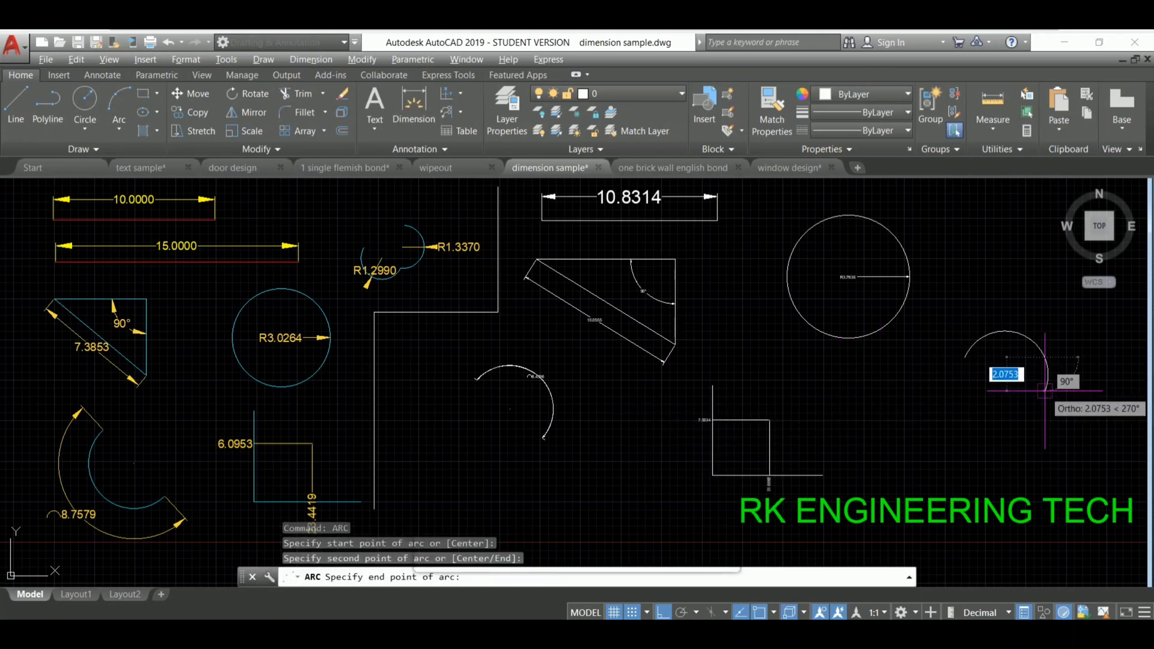
click(1045, 391)
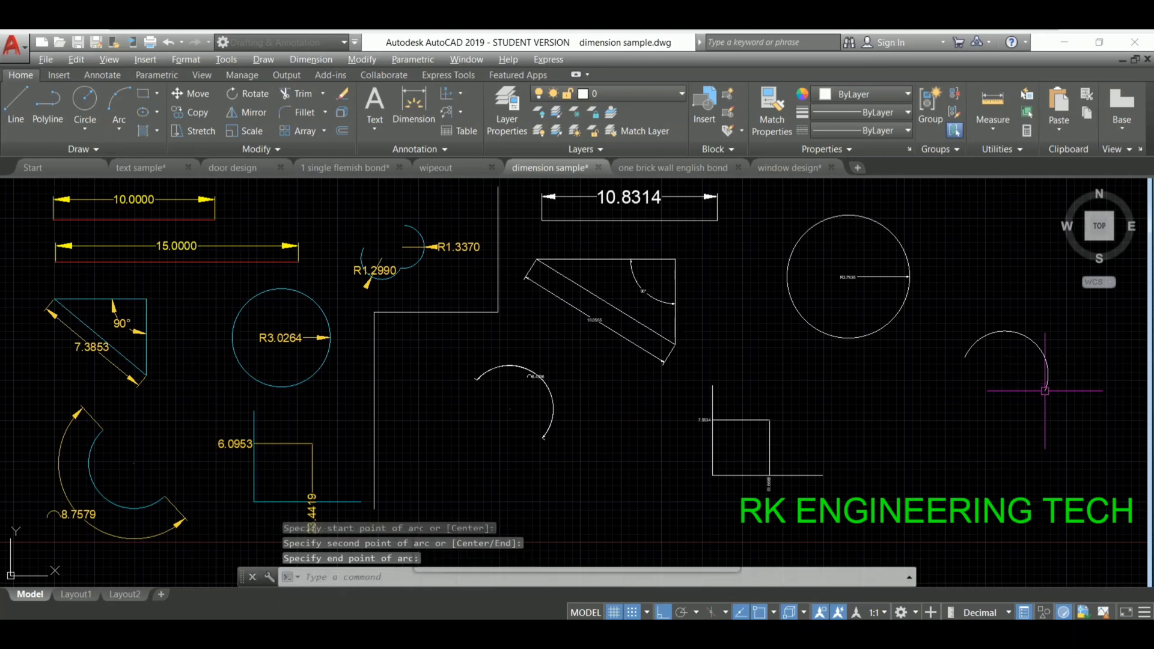
Try a second three-point arc from below up to the first arc's lower endpoint, and delete it.
key(Return)
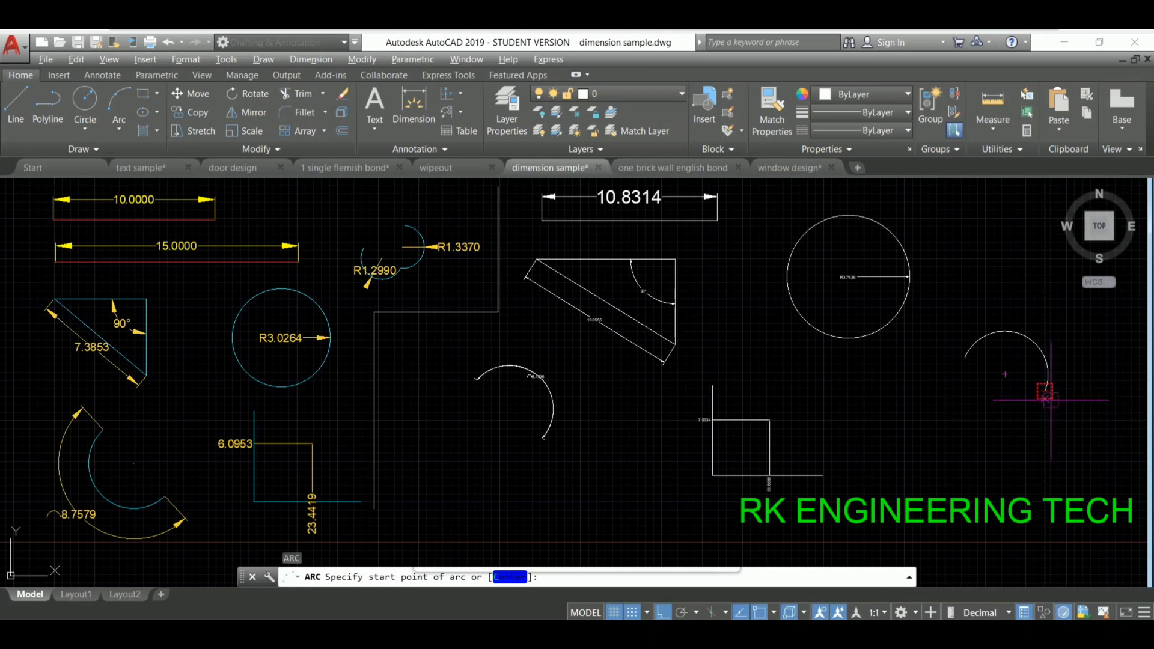
click(1024, 444)
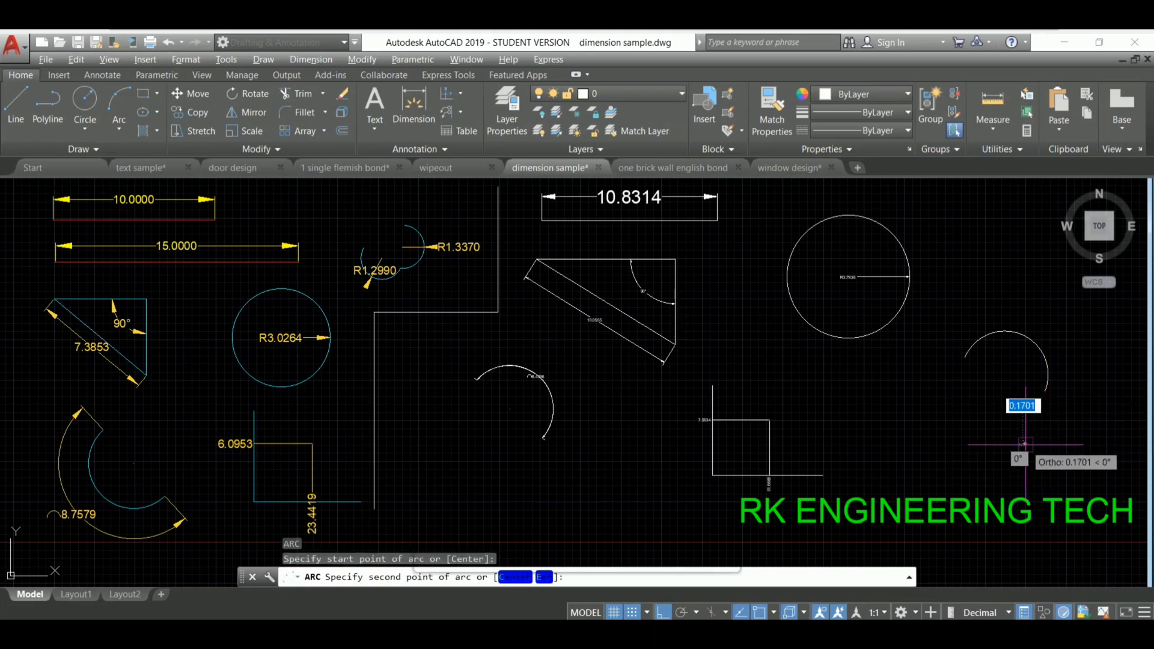
click(1016, 451)
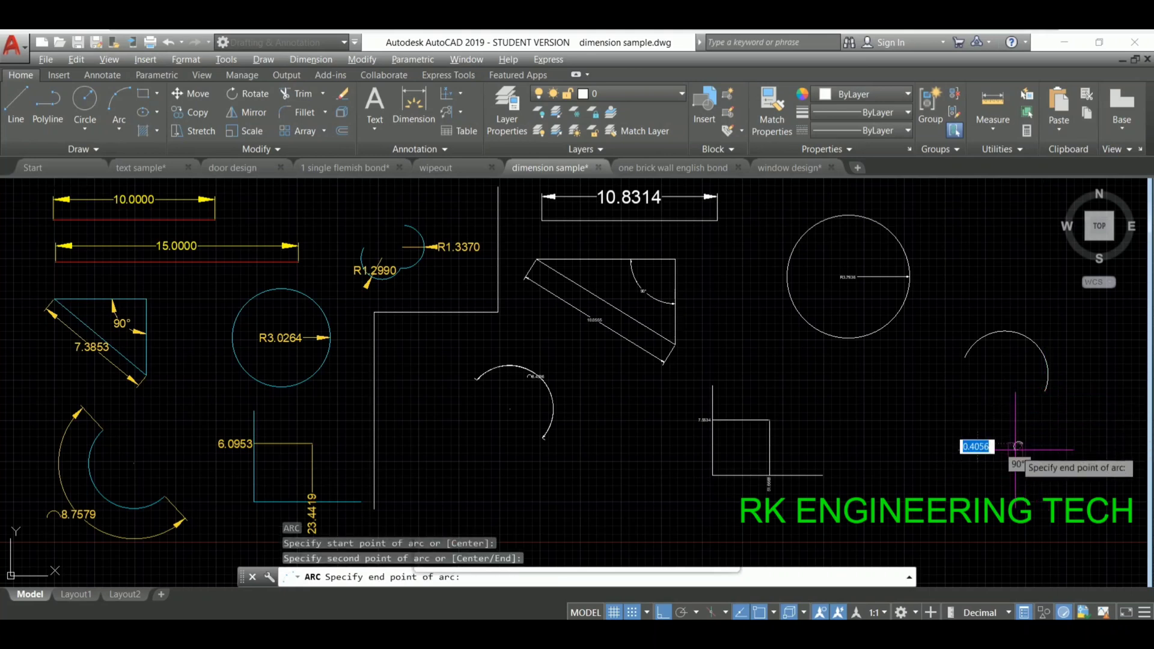
click(1045, 391)
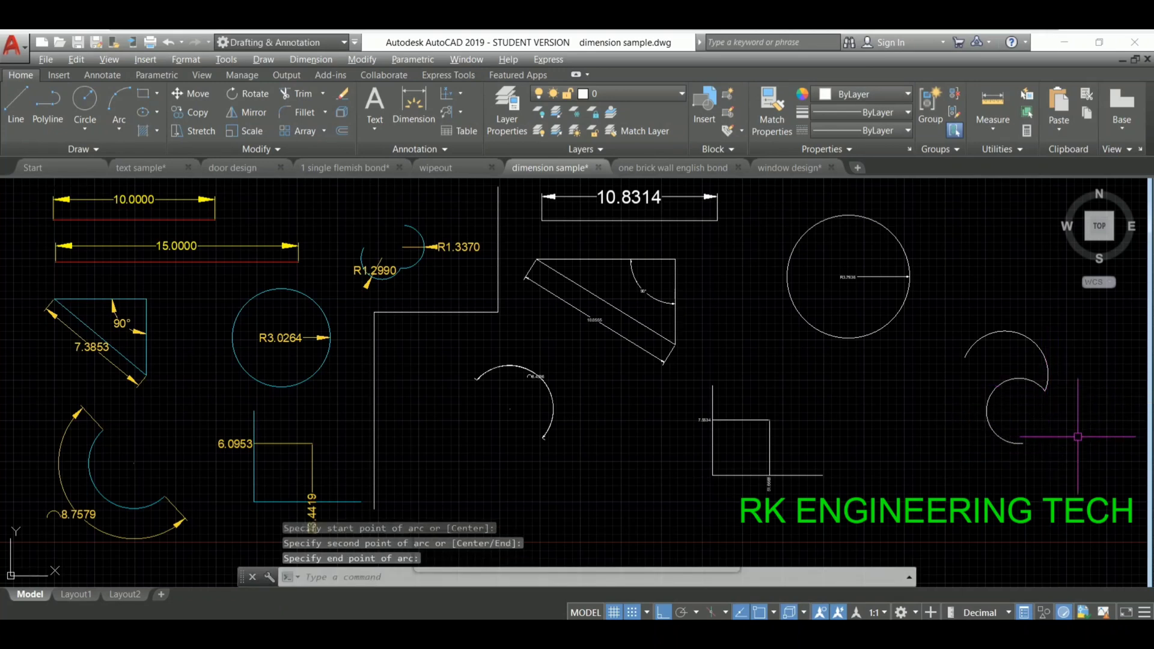
key(Escape)
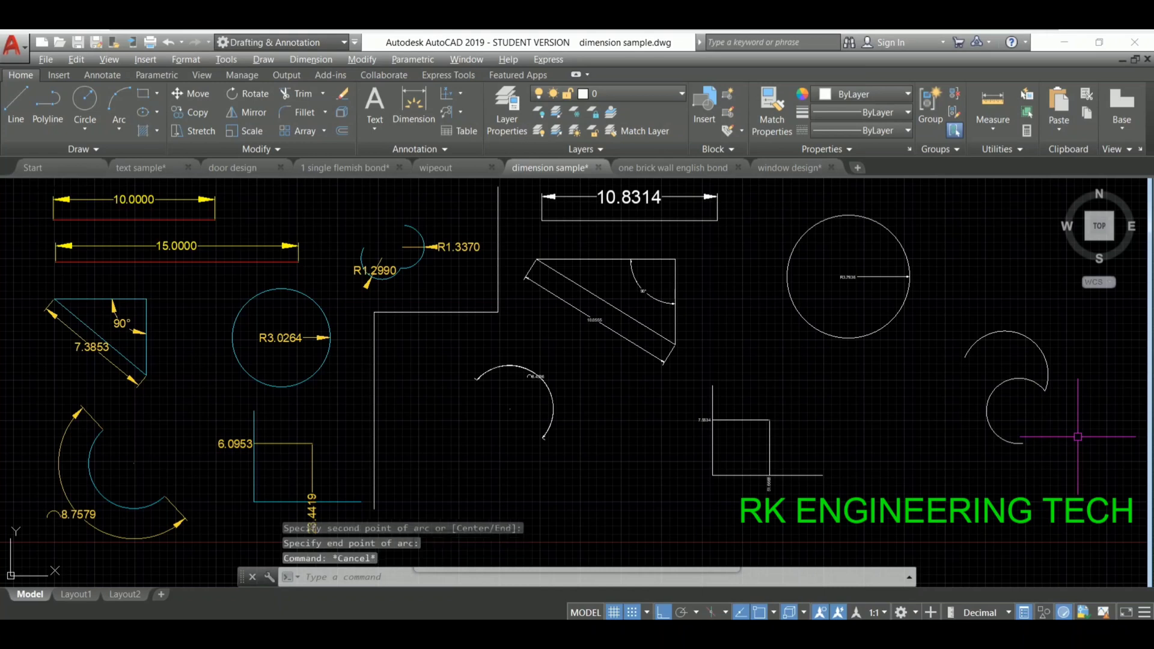
click(1006, 385)
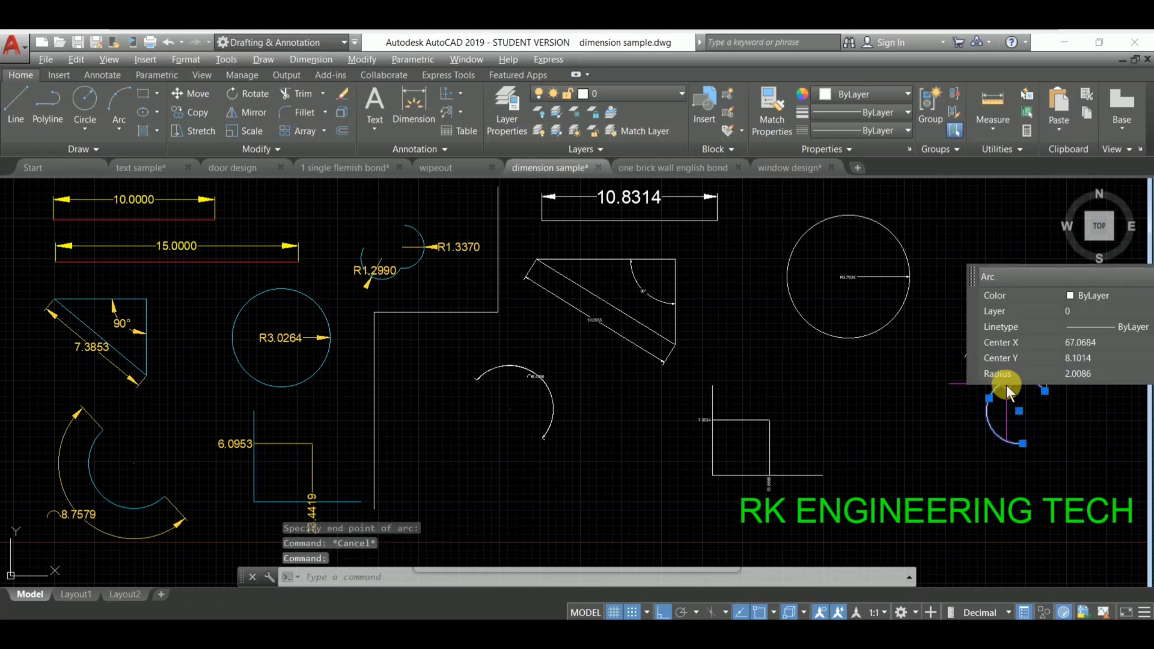
key(Delete)
Draw a second three-point arc from the first arc's lower endpoint, bulging to the right and ending at the lower left.
text(arc)
key(Return)
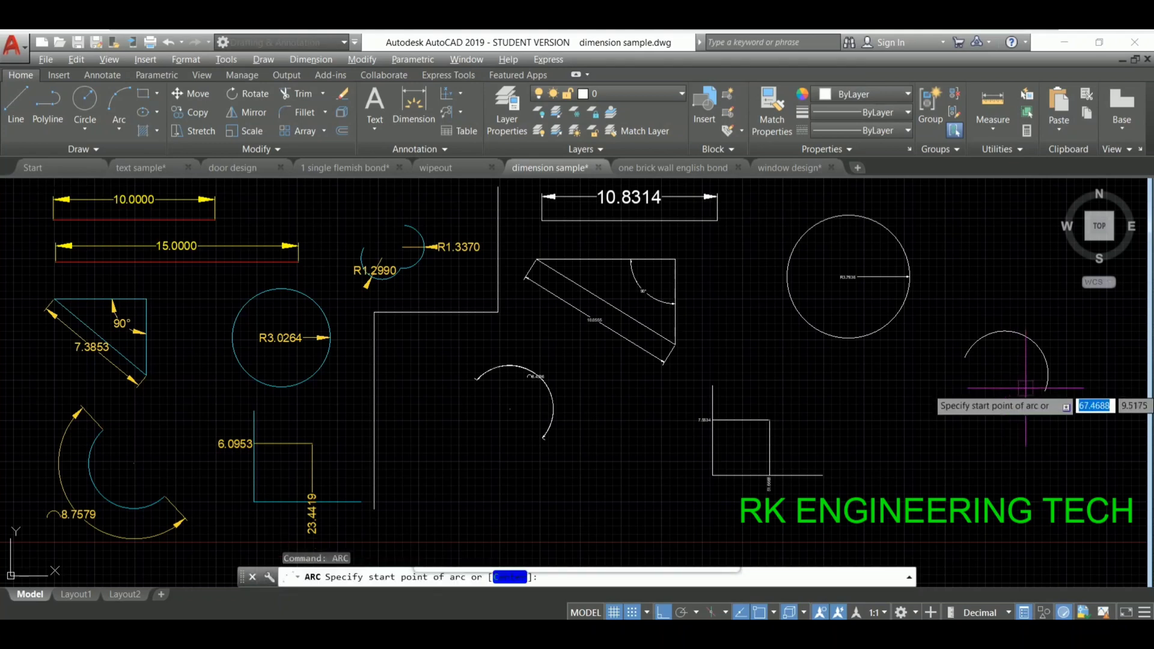
click(1045, 390)
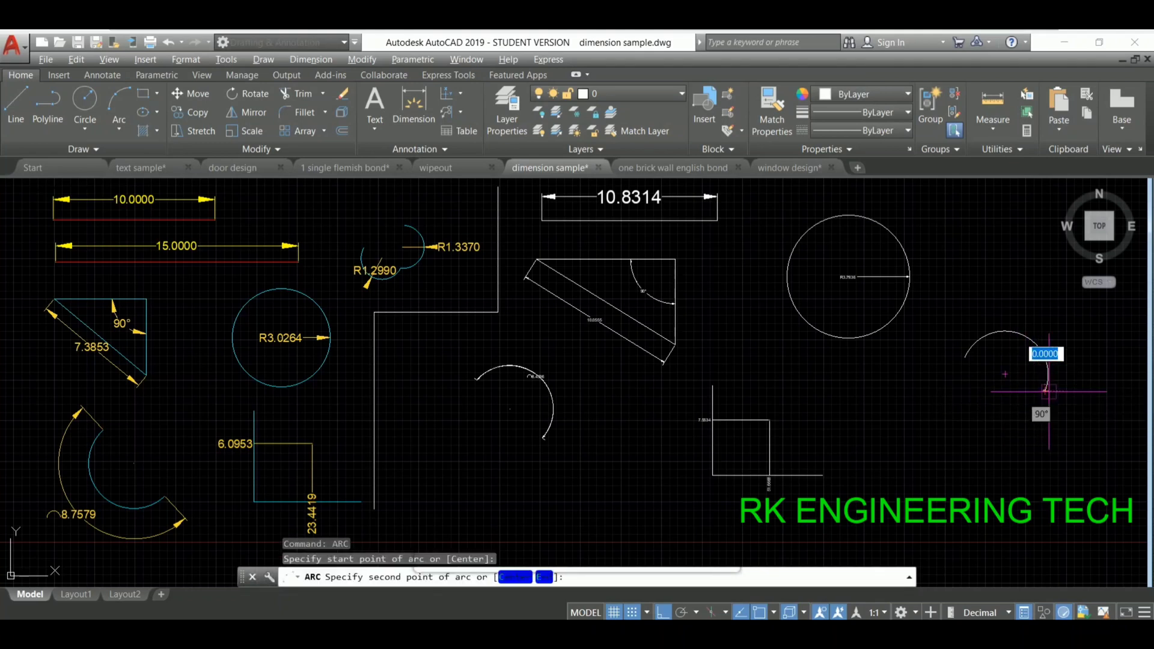
click(1005, 443)
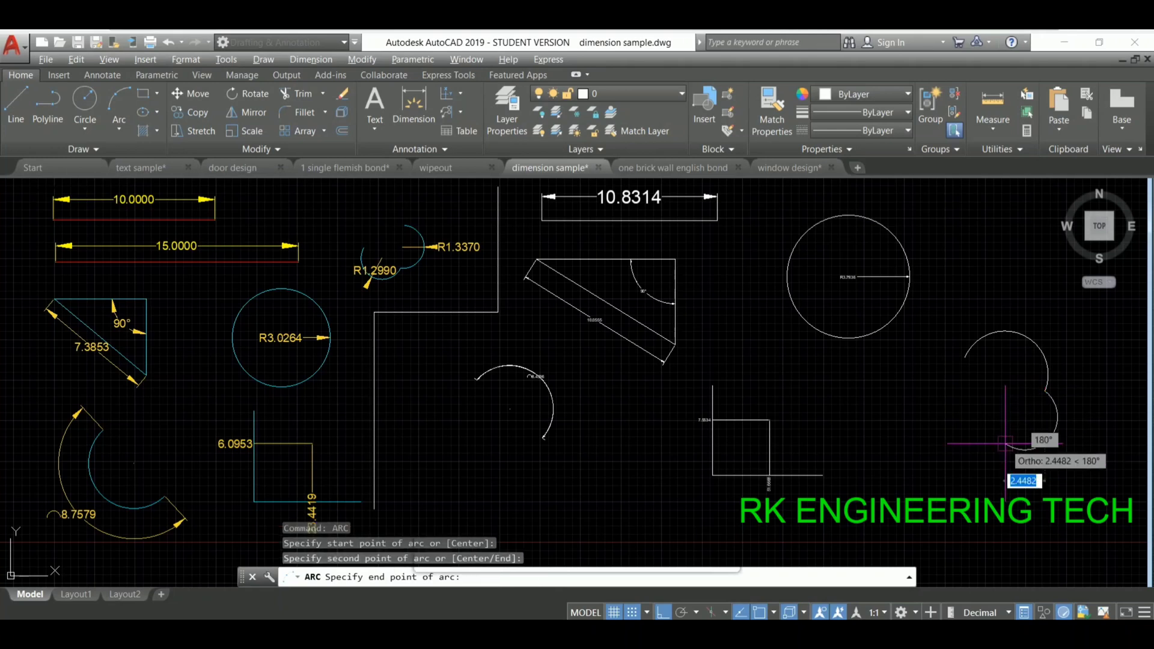
click(1005, 444)
key(Escape)
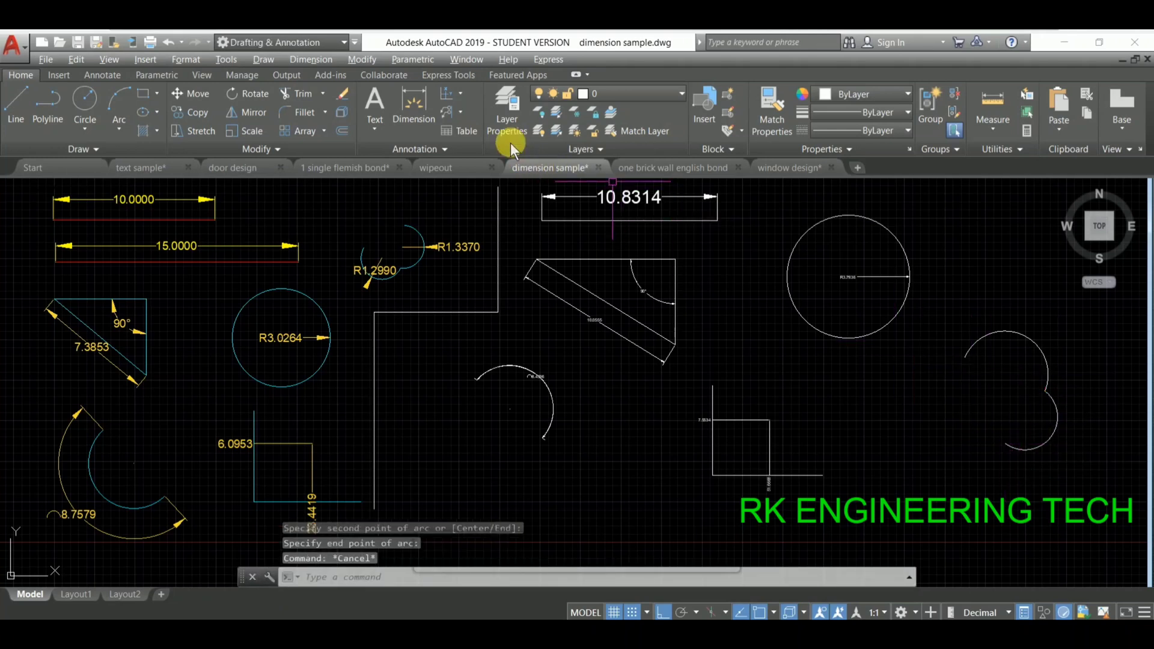
Add a jogged radius dimension to the upper arc, using its center as the override and placing the dimension line and jog inside the arc.
click(456, 90)
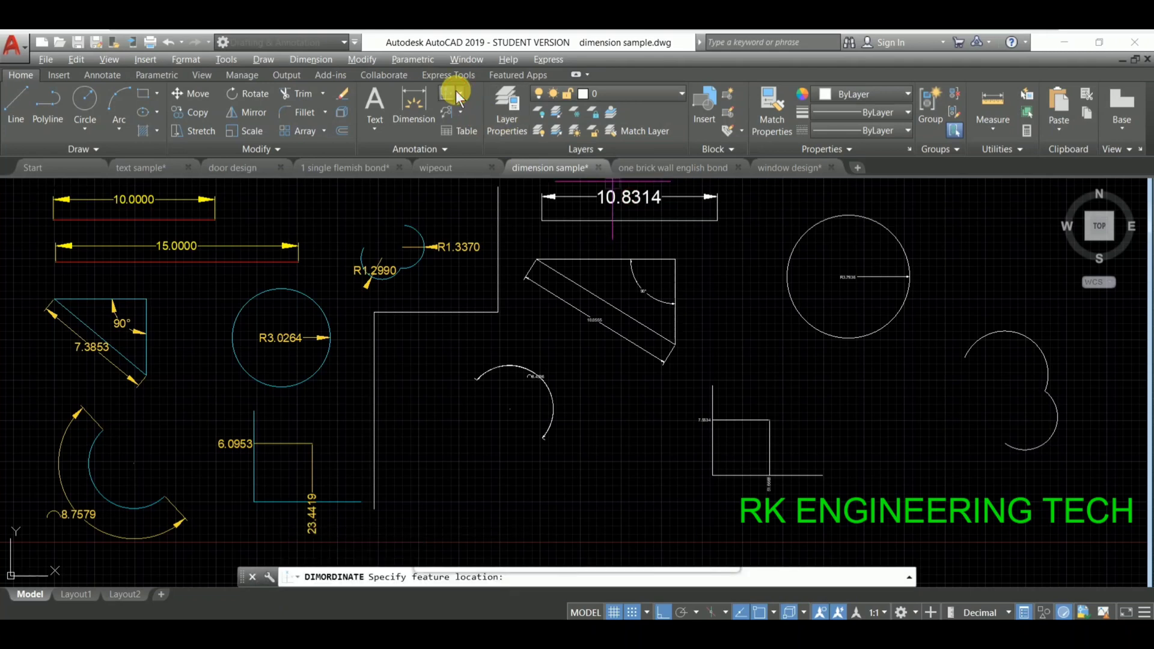
click(461, 94)
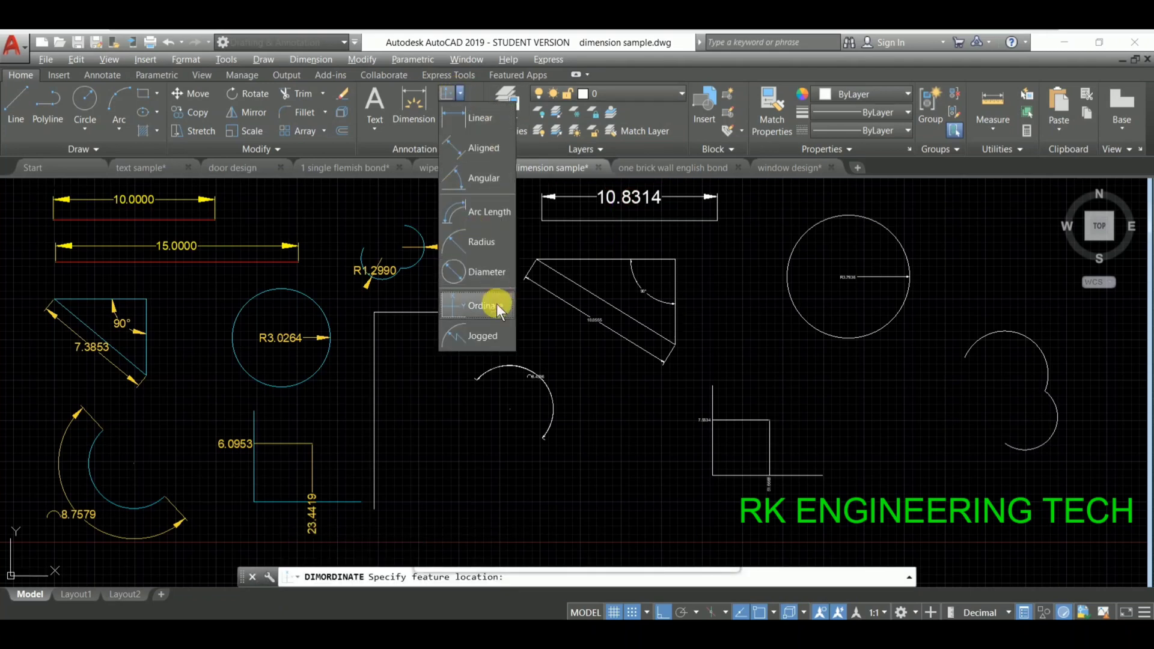
click(492, 334)
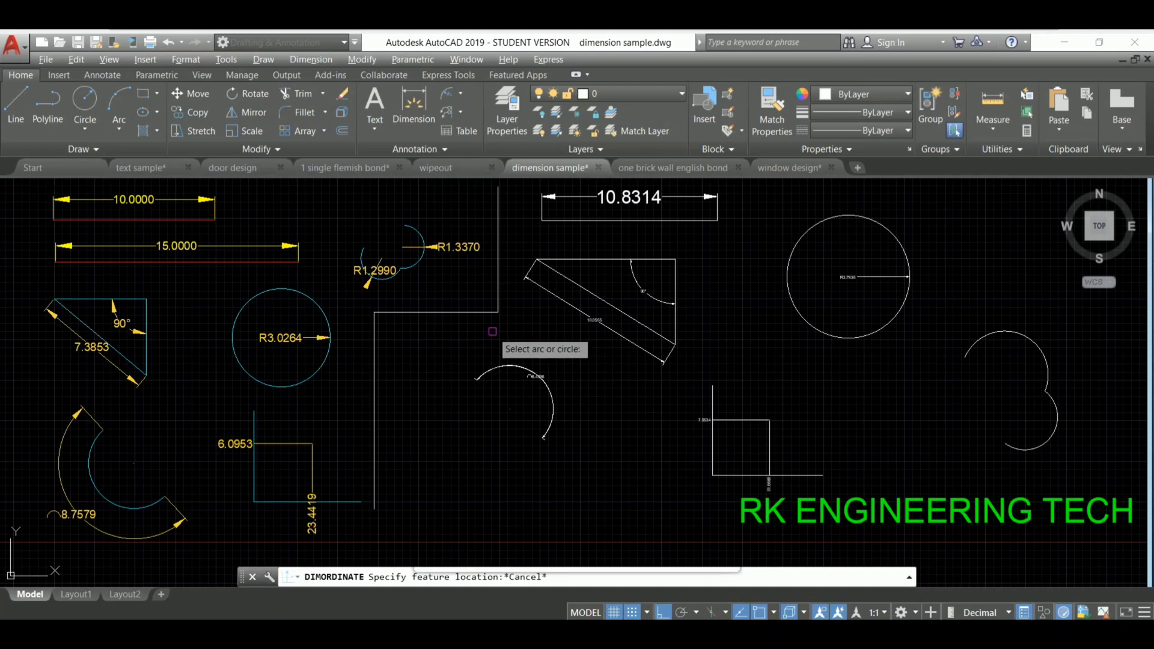
click(1015, 335)
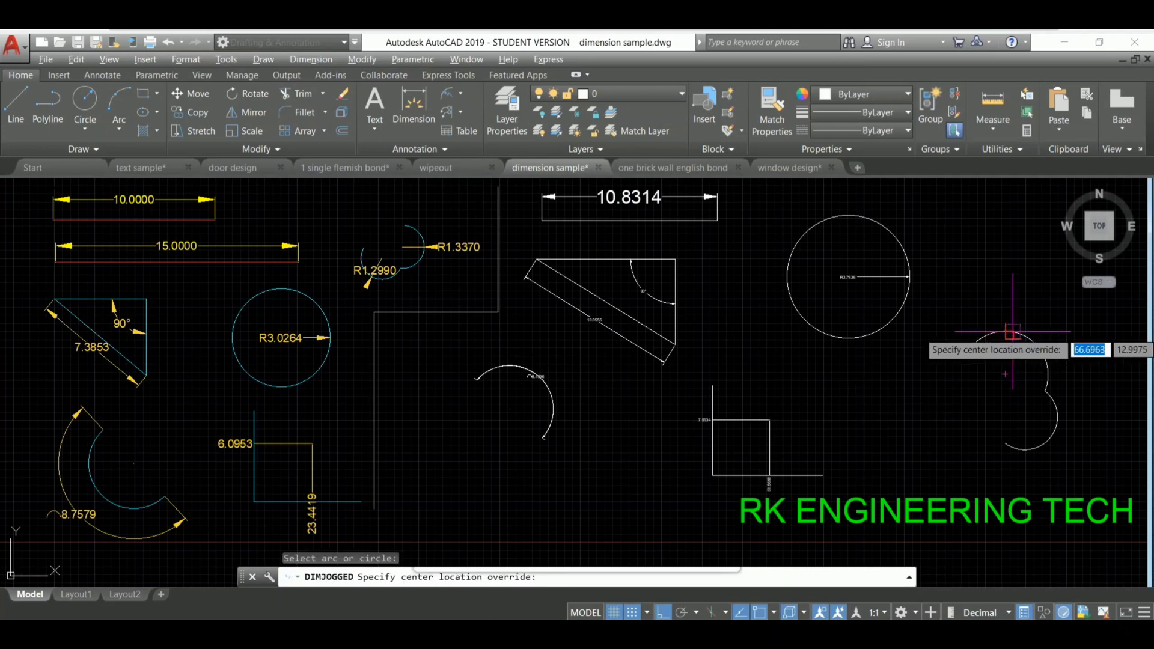
click(1004, 374)
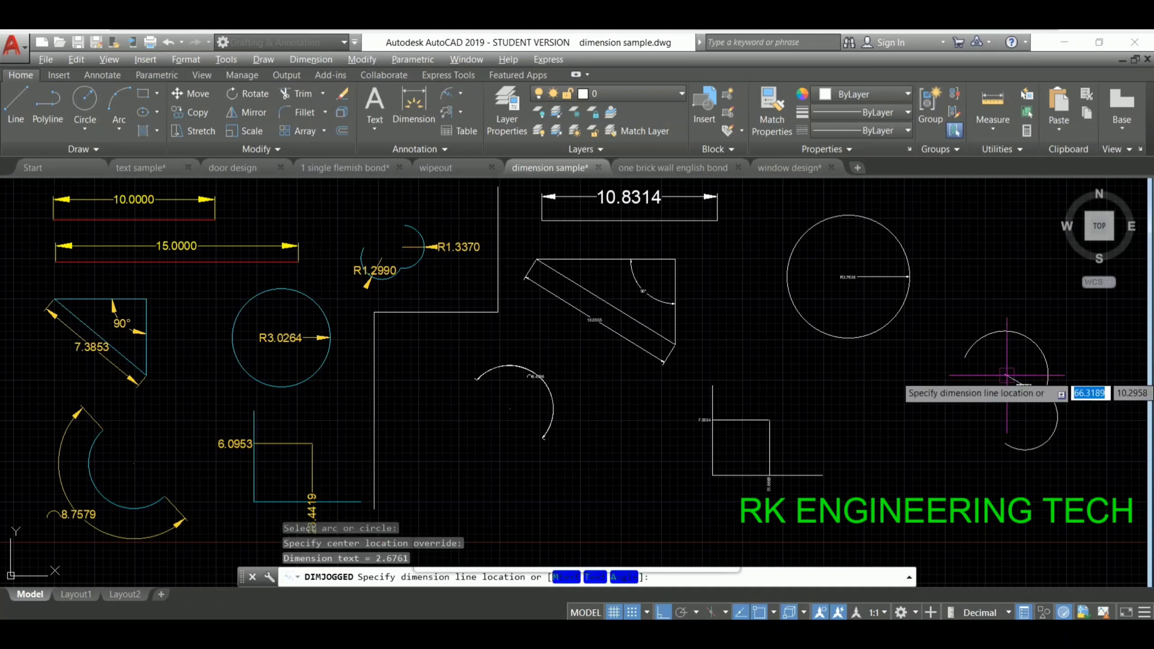
click(1016, 353)
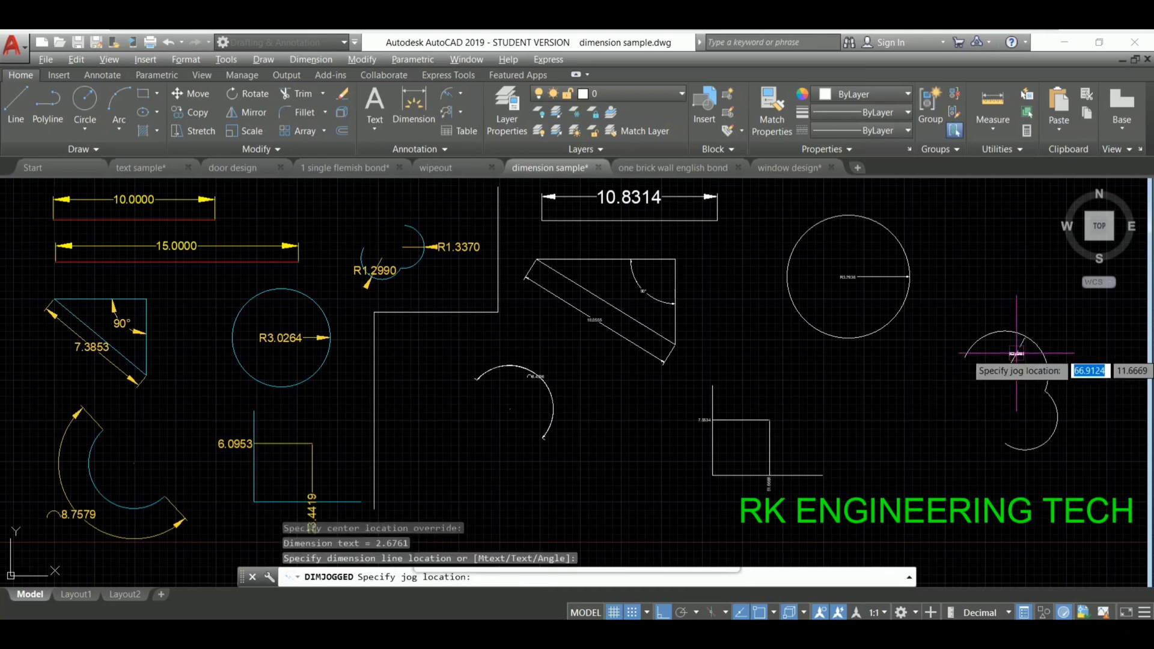
click(1043, 407)
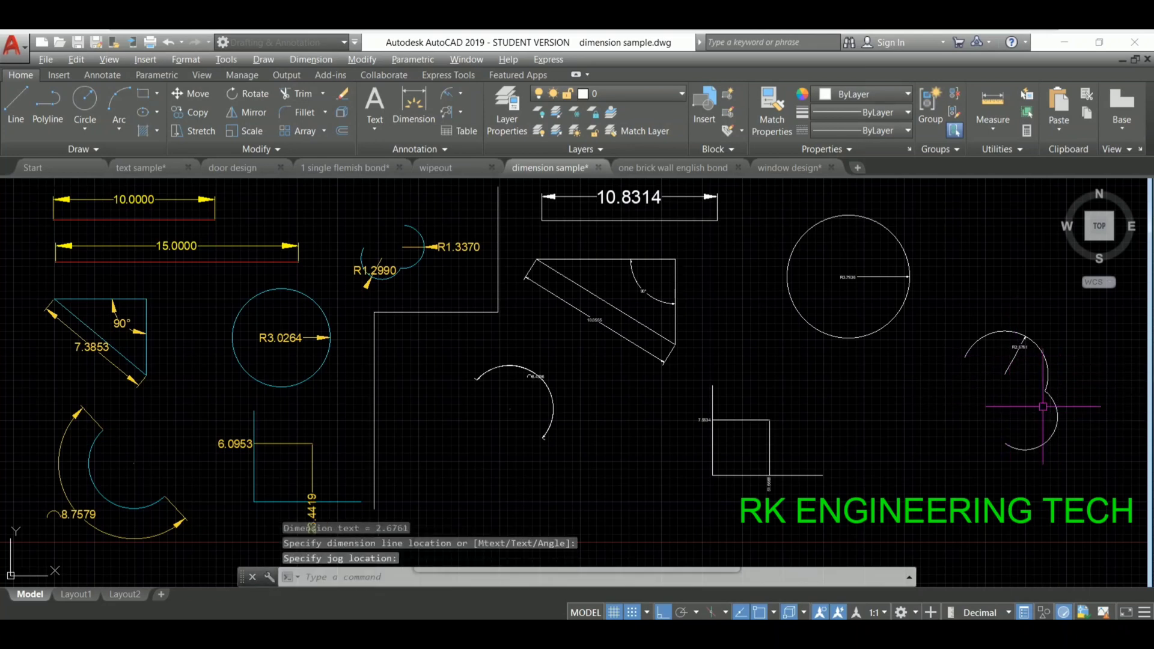
Move the lower arc by its center grip a short distance to the right, separating it from the upper arc.
click(1059, 414)
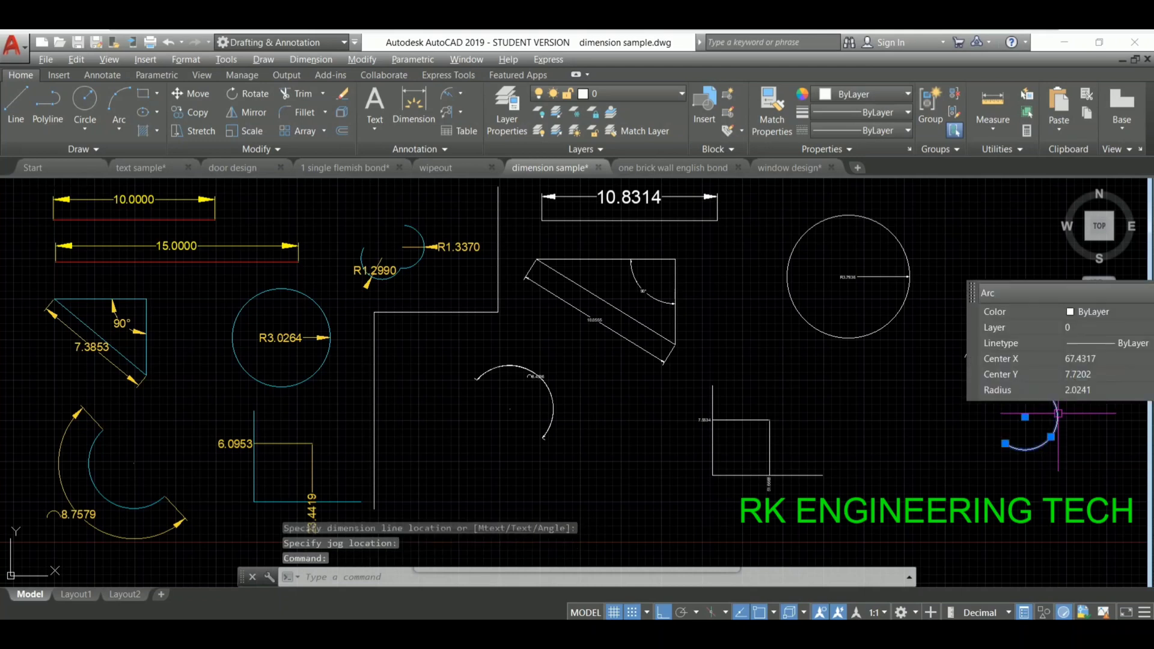
click(1025, 417)
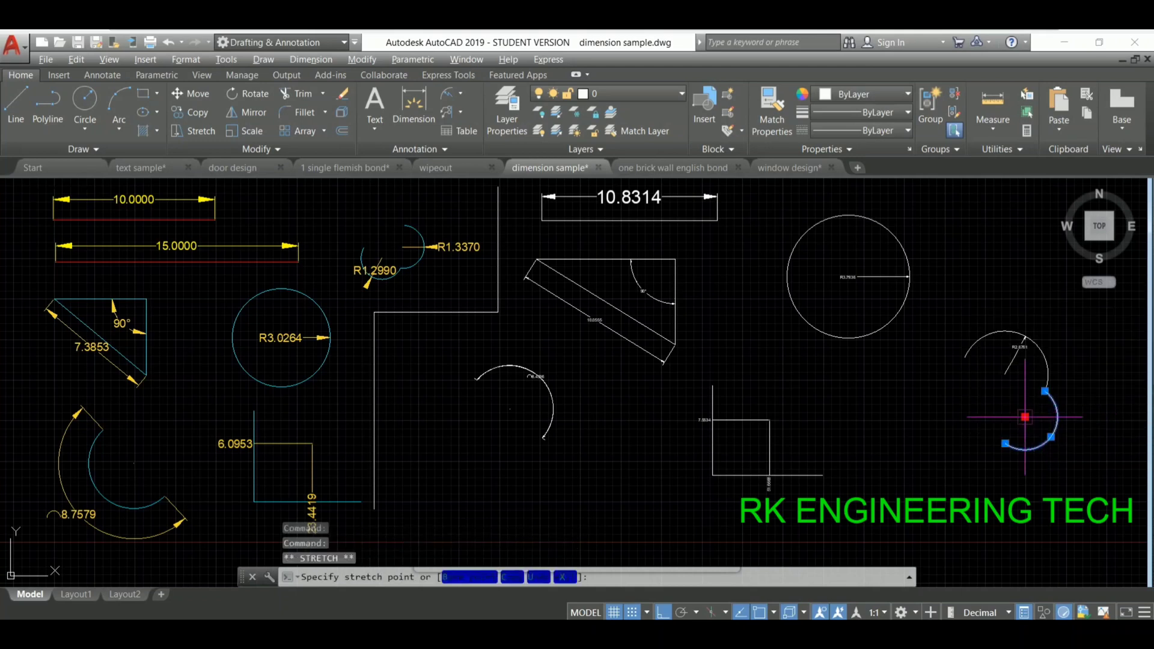
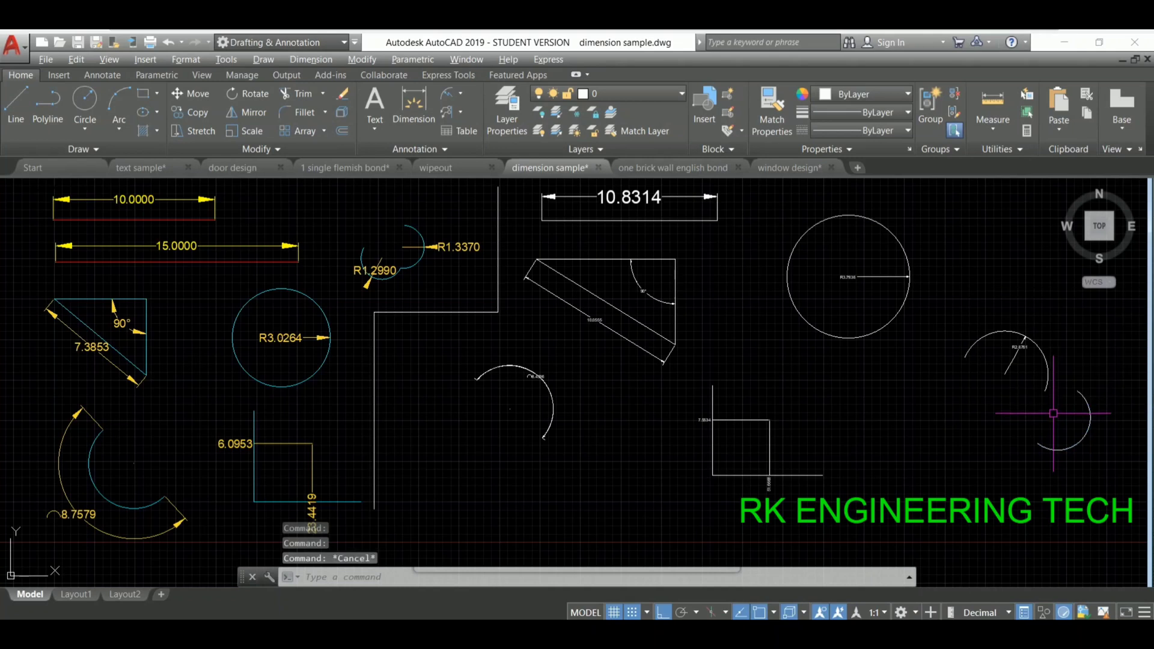
Try to add a jogged radius dimension to the moved lower arc, using its center as the override.
click(459, 94)
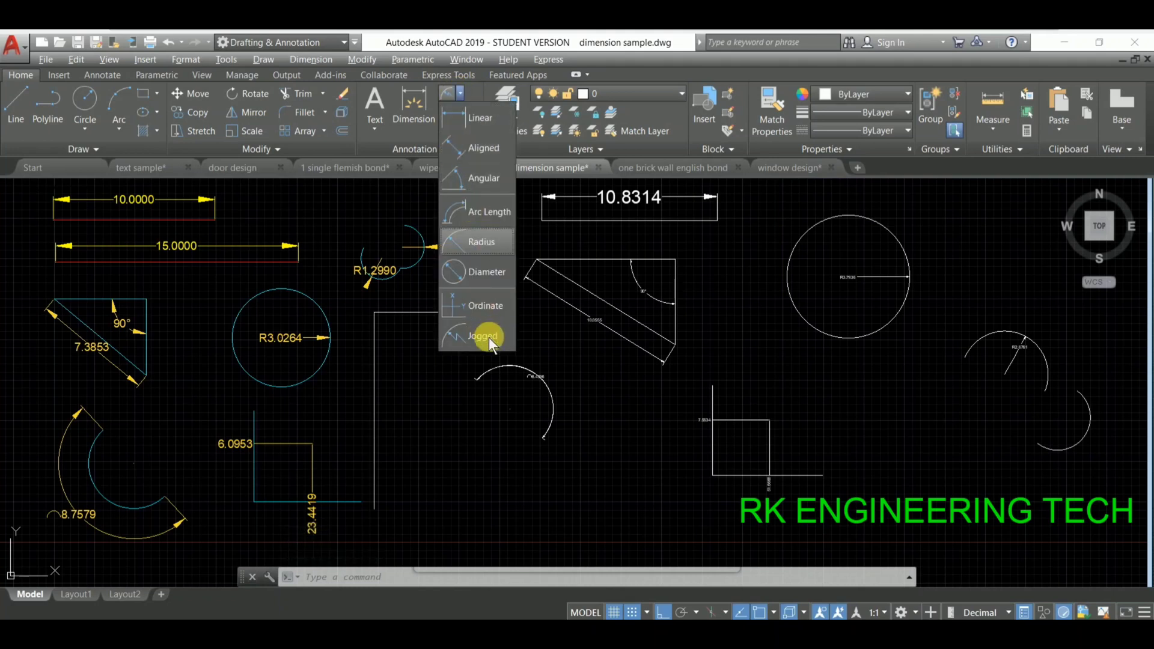
click(475, 337)
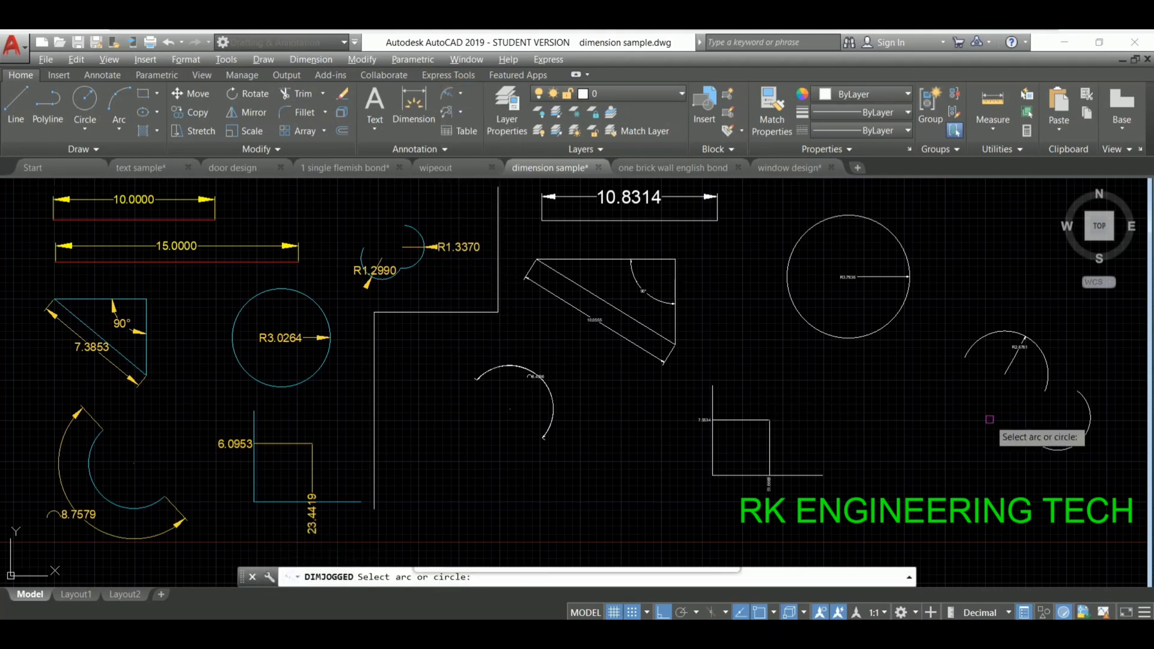
click(1090, 412)
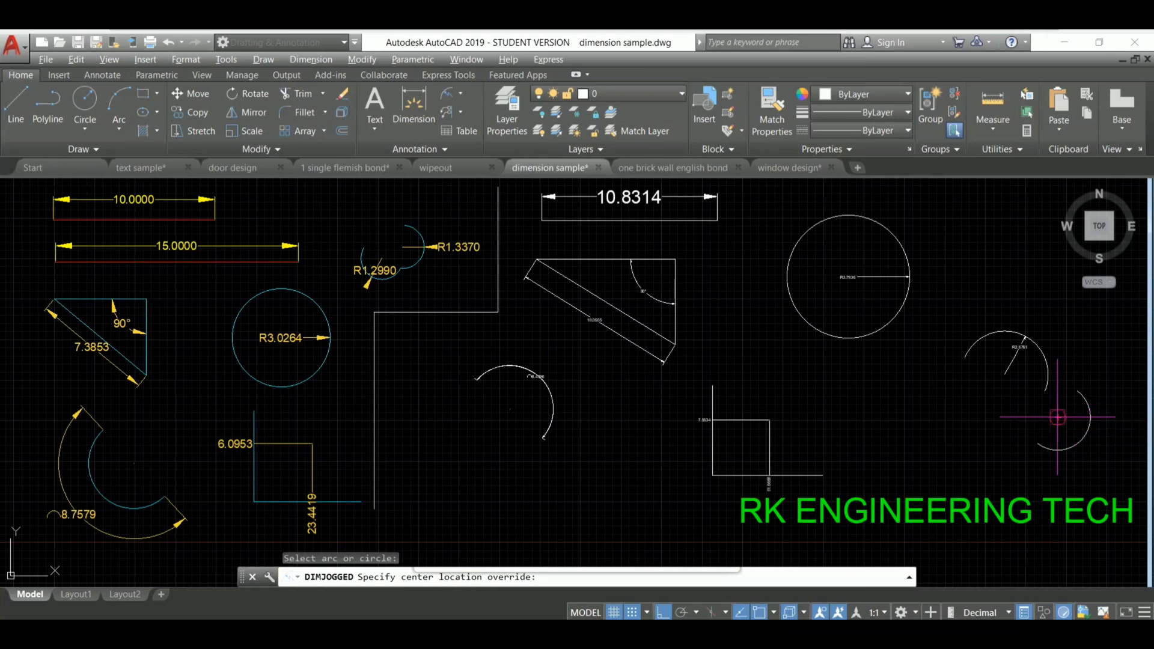
click(1058, 417)
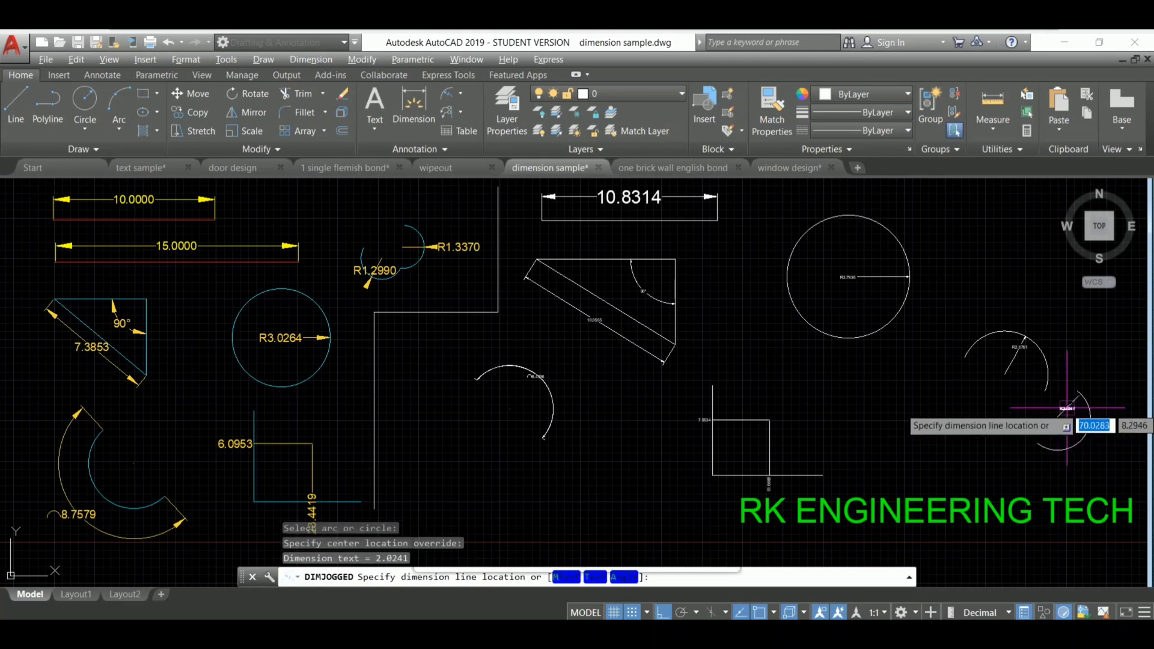
click(1067, 409)
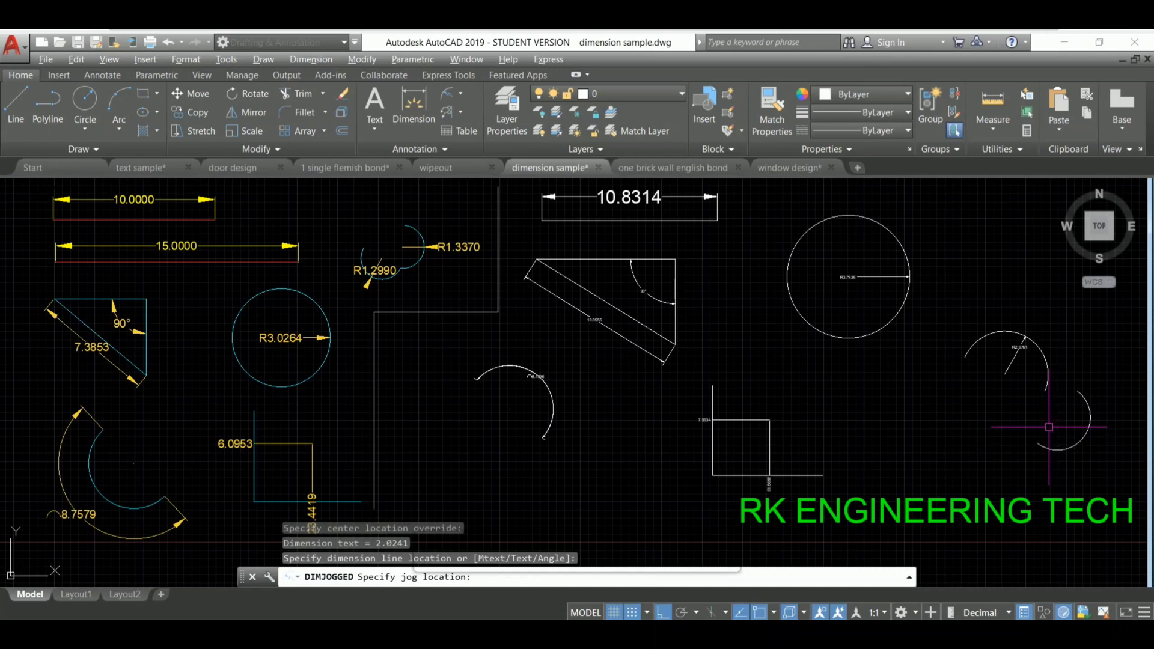
key(Escape)
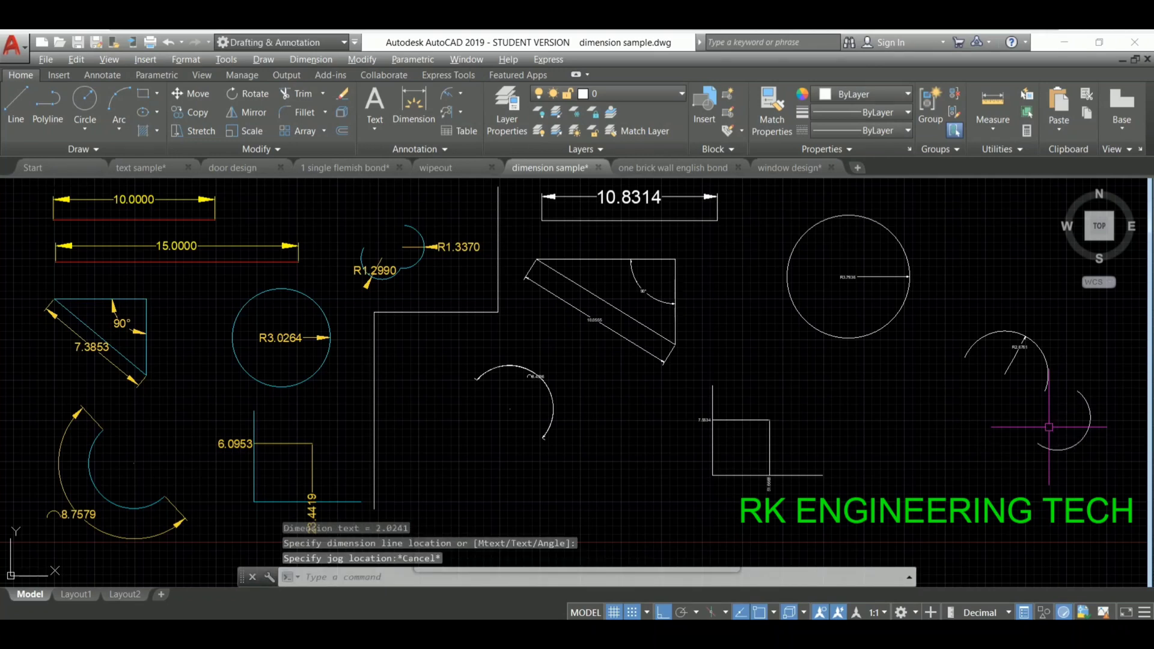
click(632, 338)
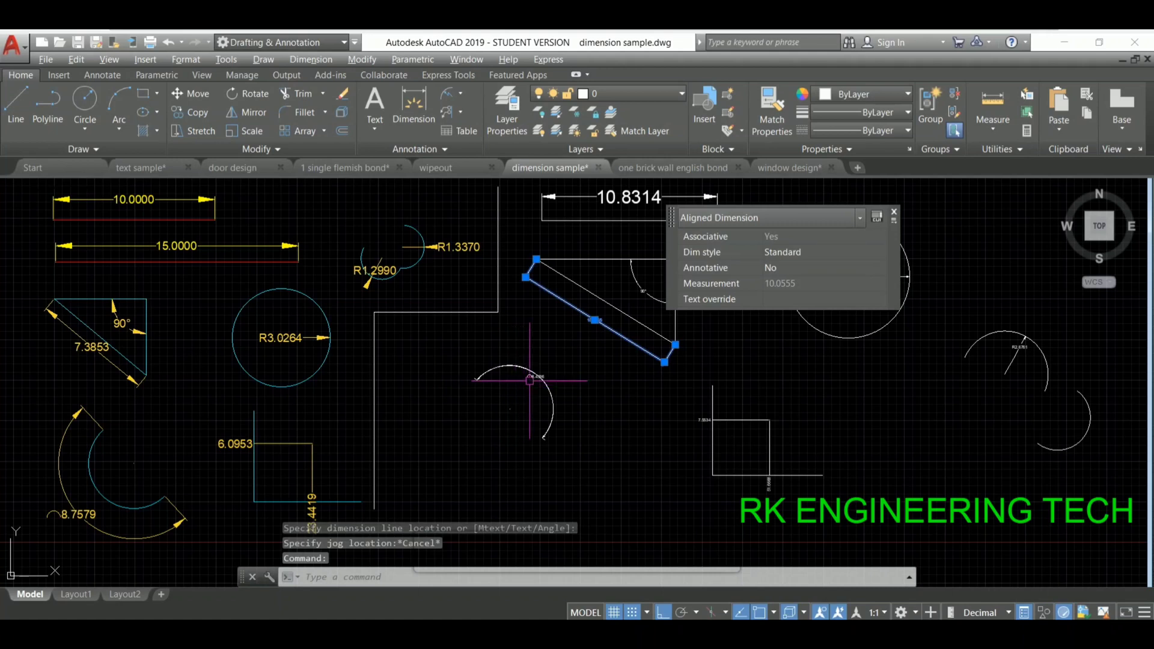
click(530, 380)
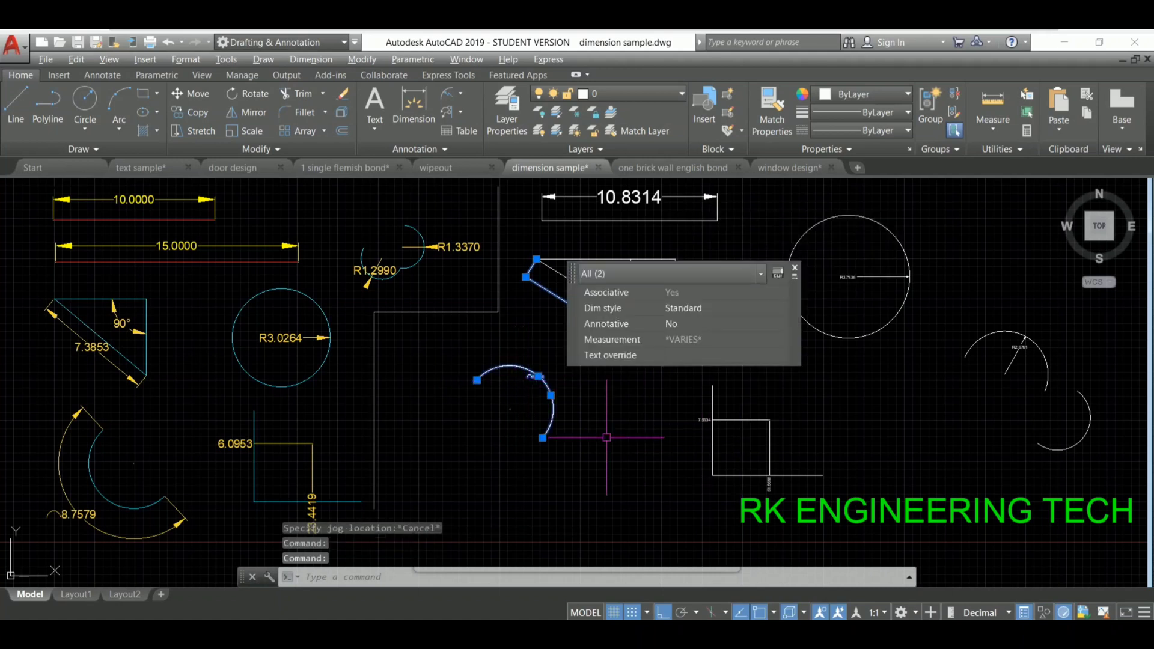
key(Escape)
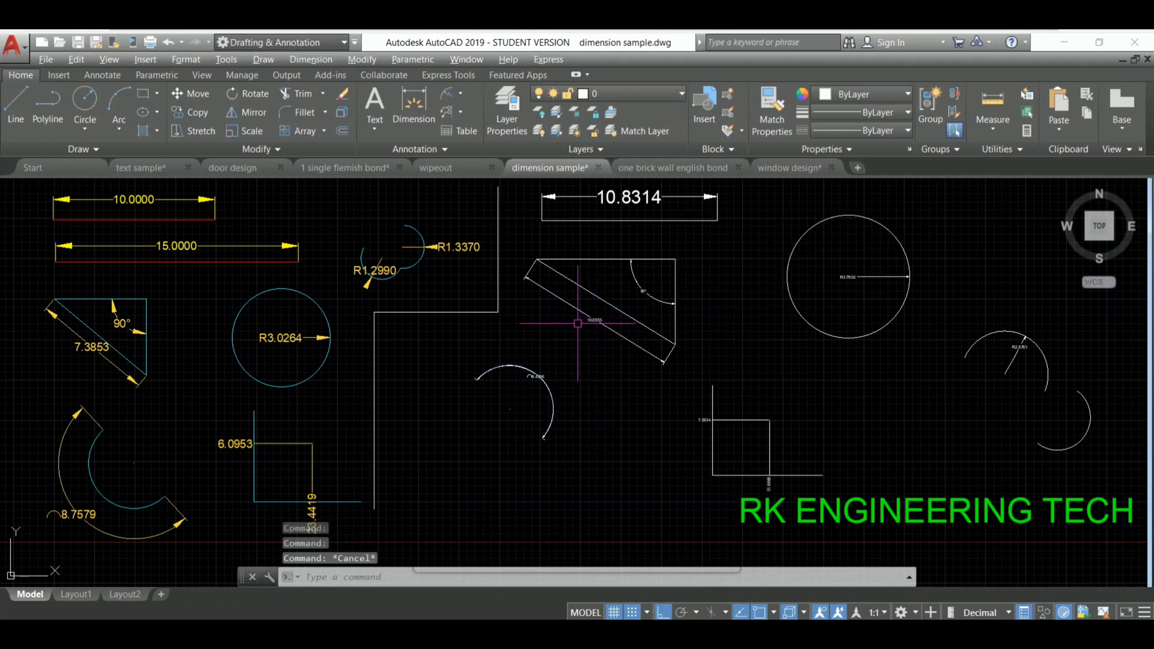
click(585, 321)
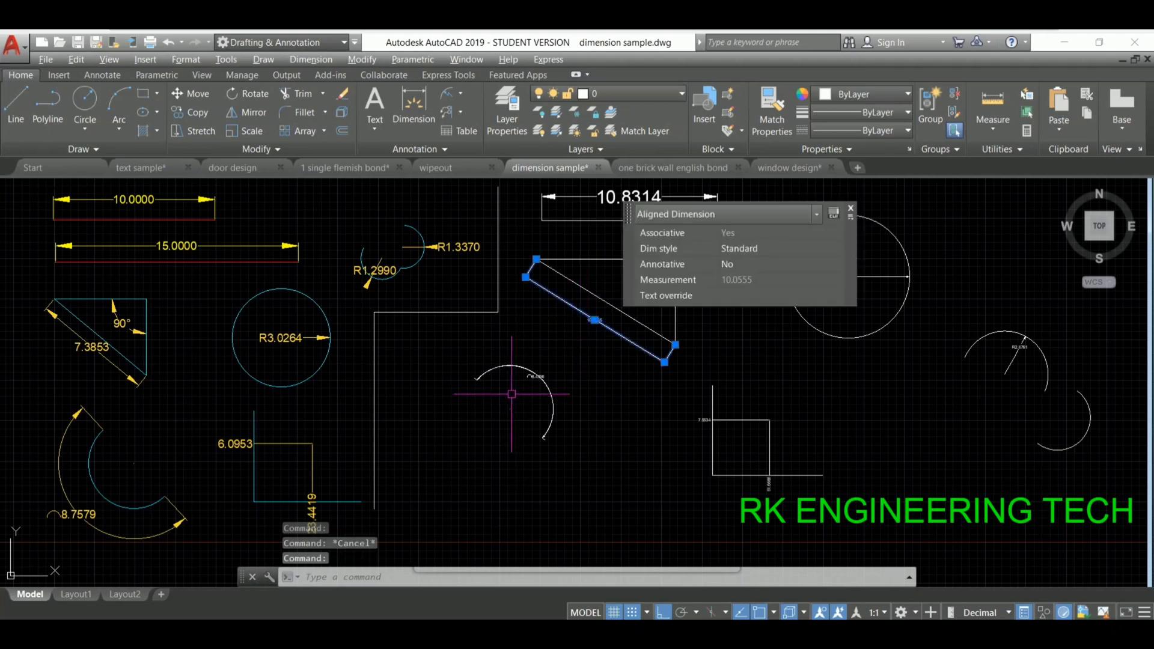
click(526, 383)
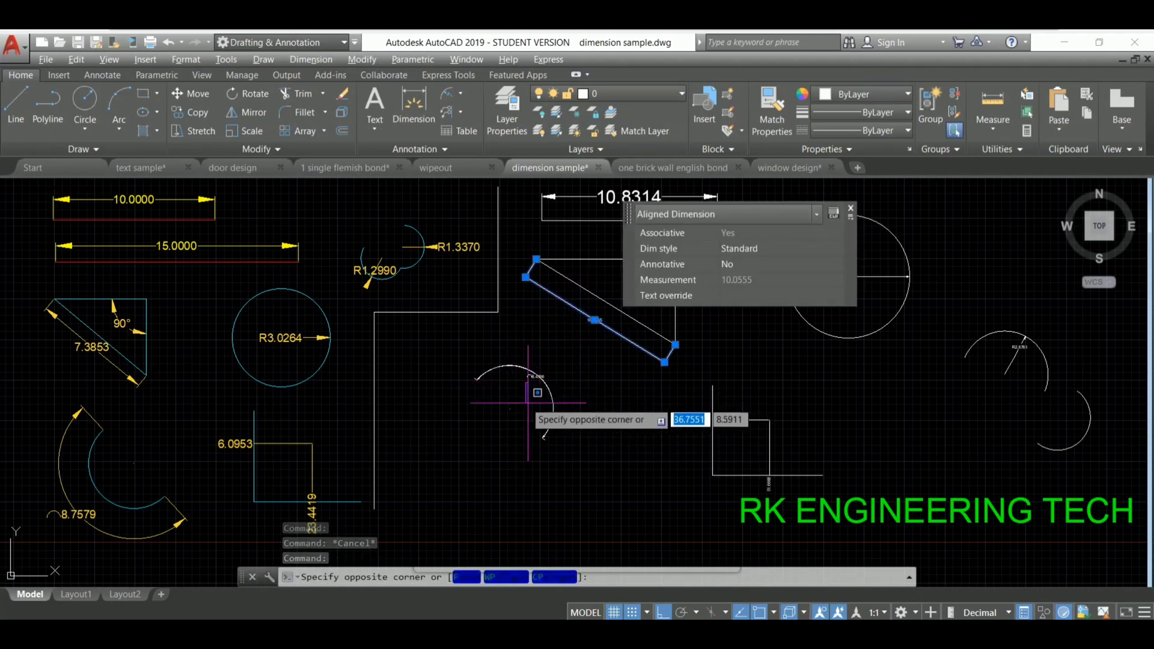
click(507, 390)
click(507, 387)
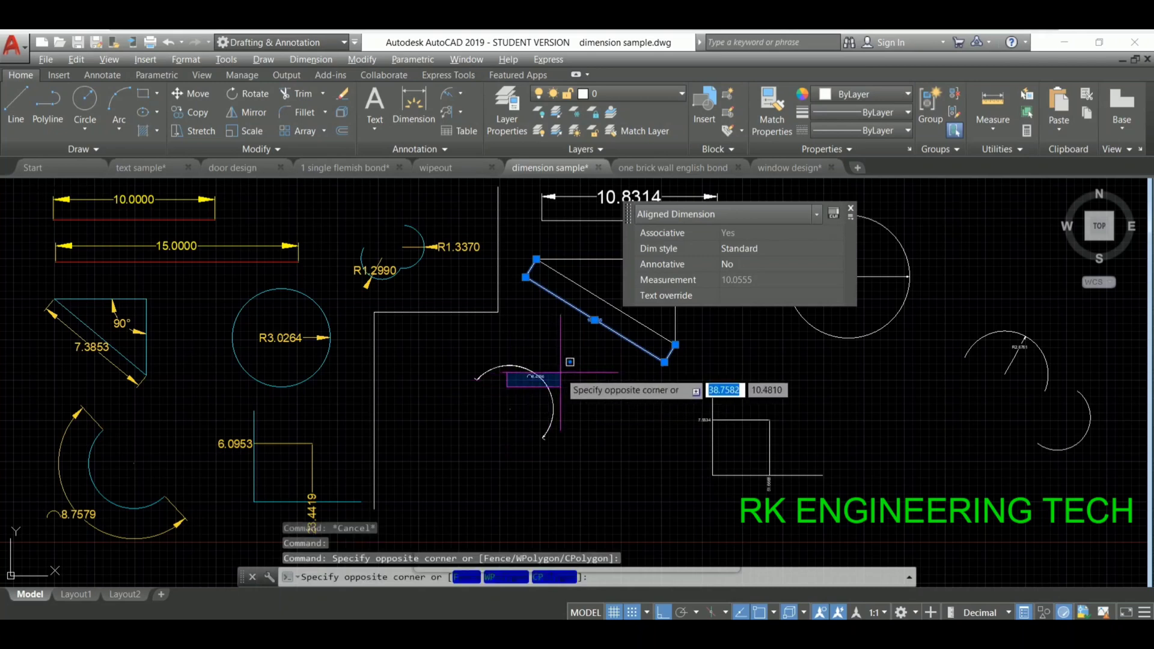
click(551, 373)
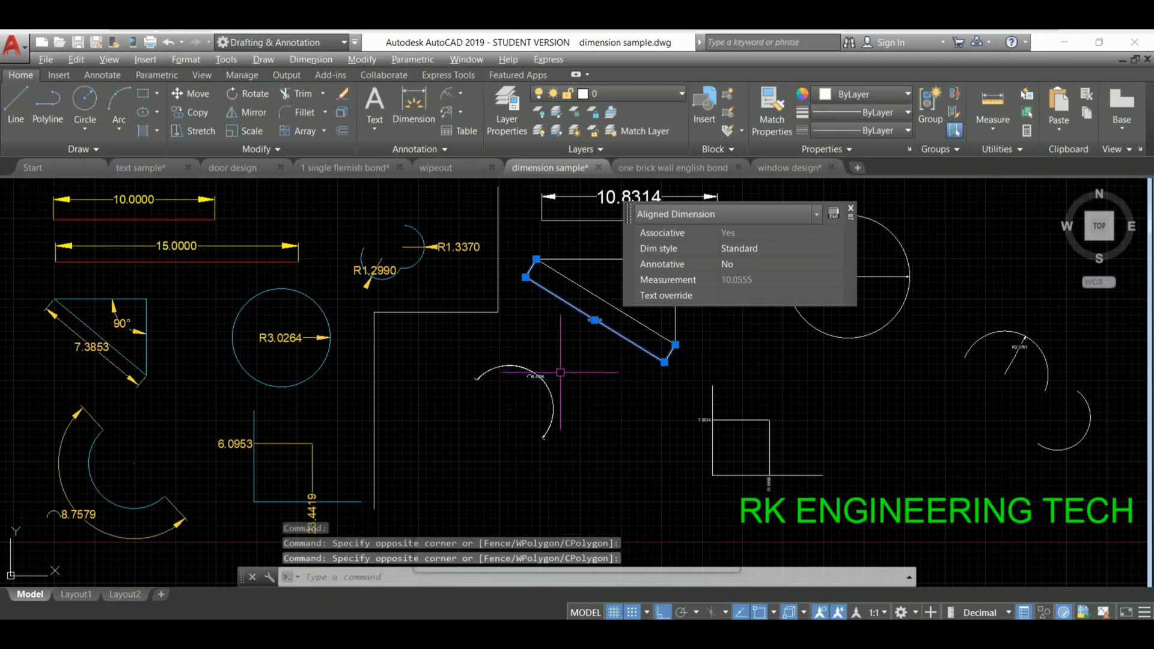
click(514, 380)
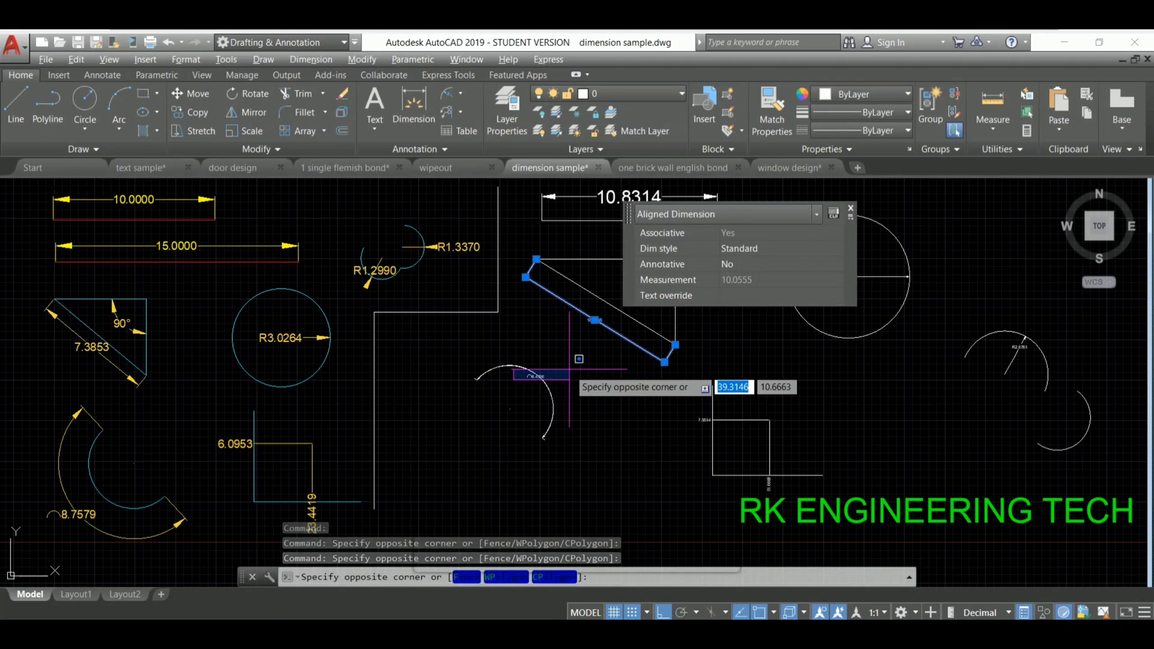
click(574, 374)
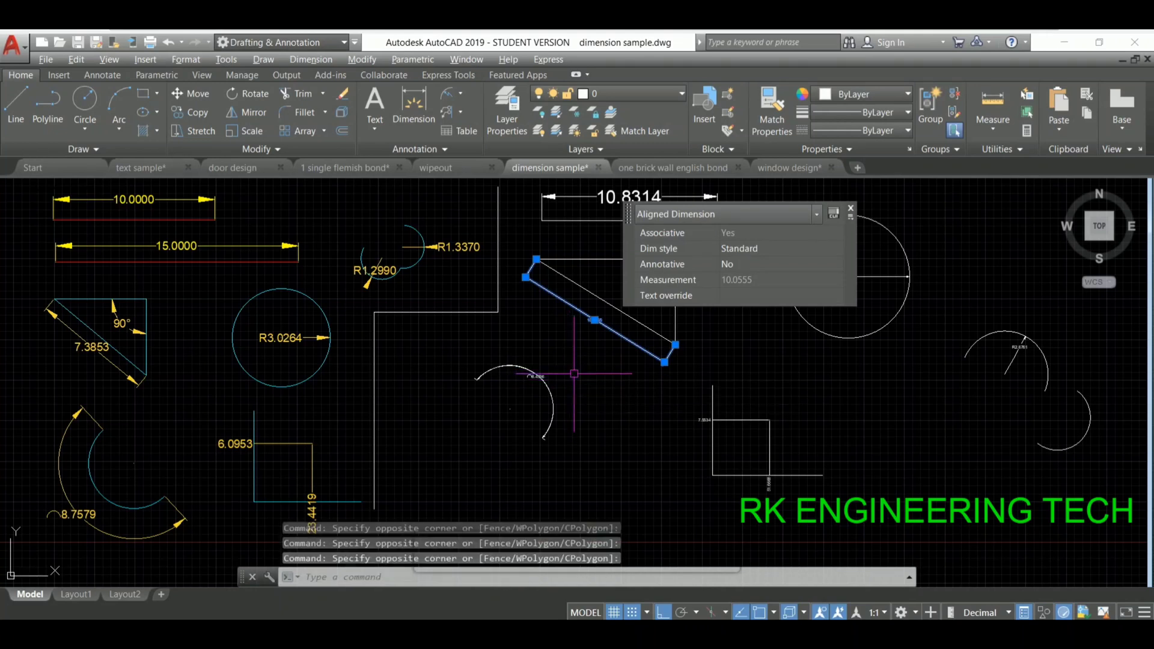
click(530, 377)
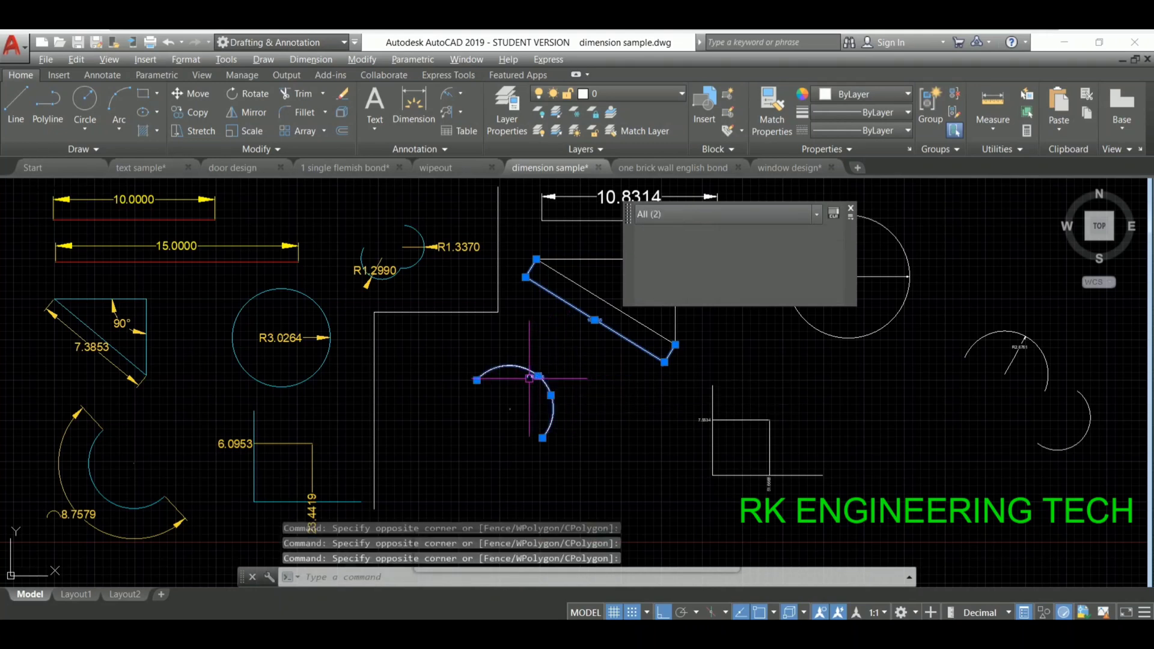
key(Escape)
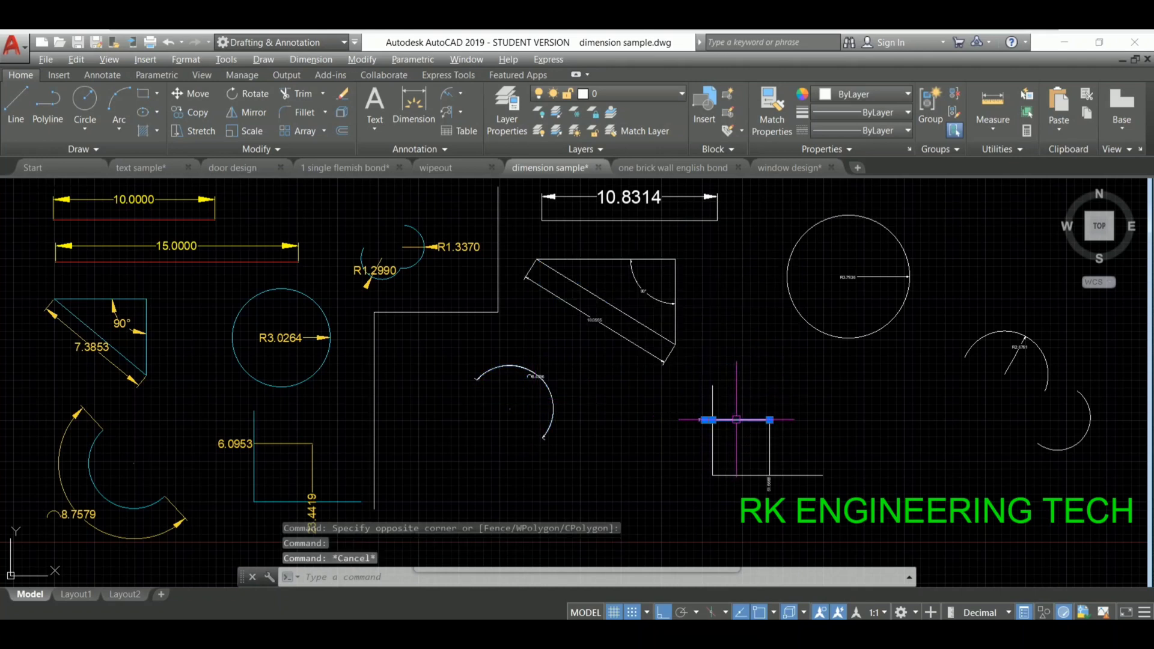
Select both white ordinate dimensions plus the aligned, circle radius and jogged dimensions, and open their shared properties.
click(769, 446)
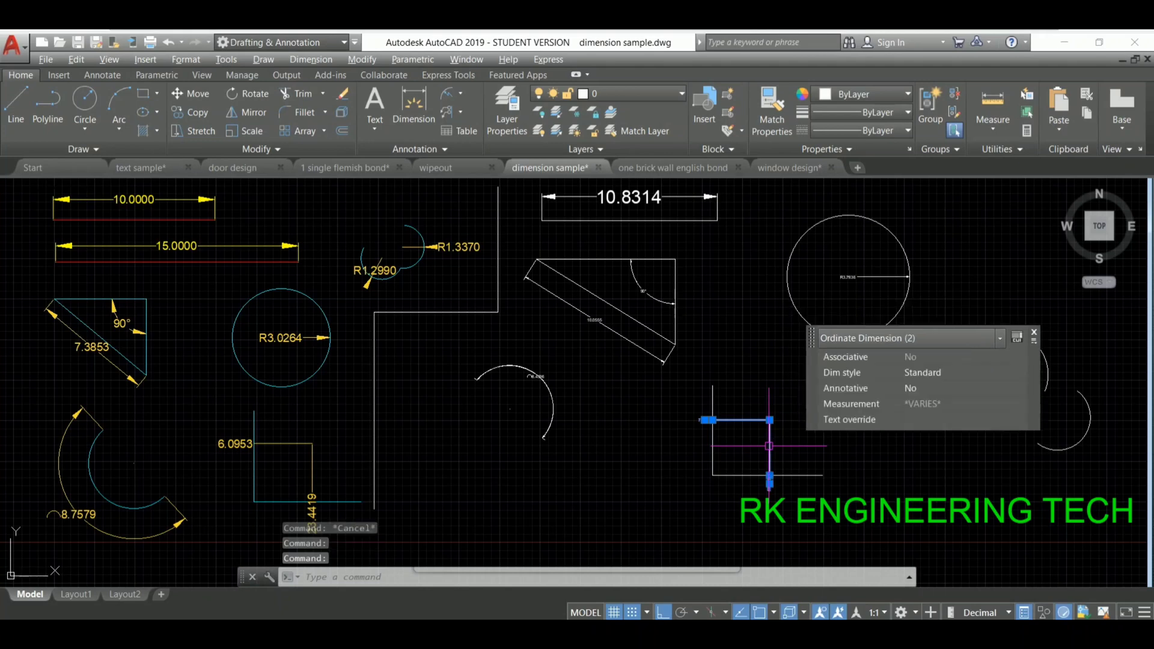
click(611, 330)
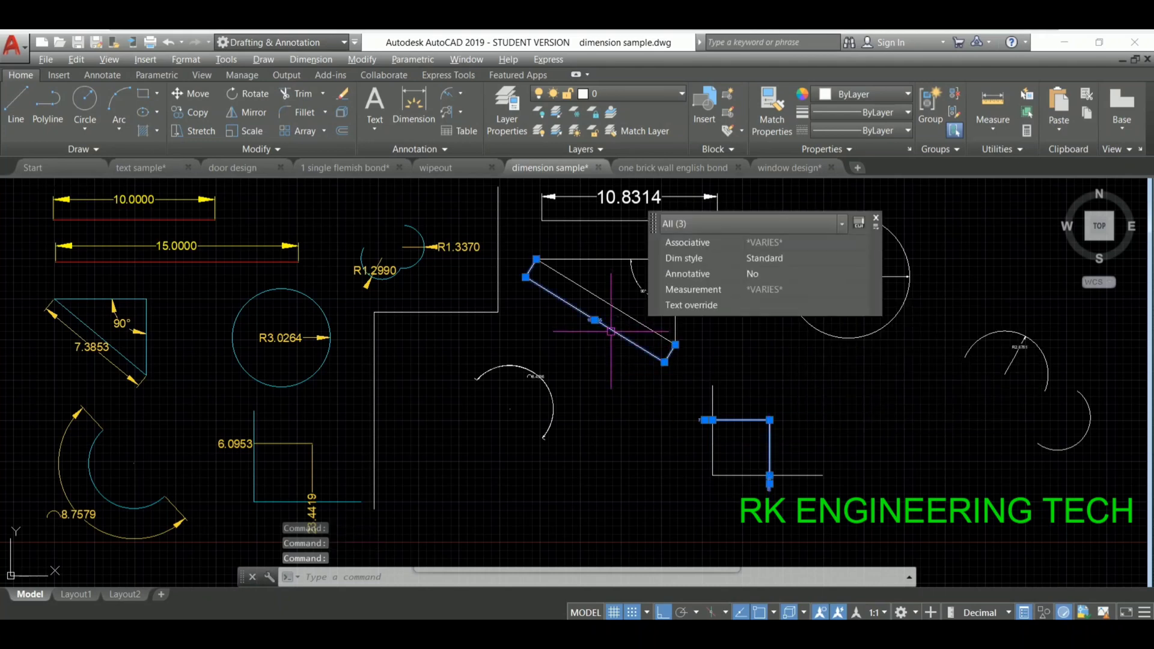
click(892, 280)
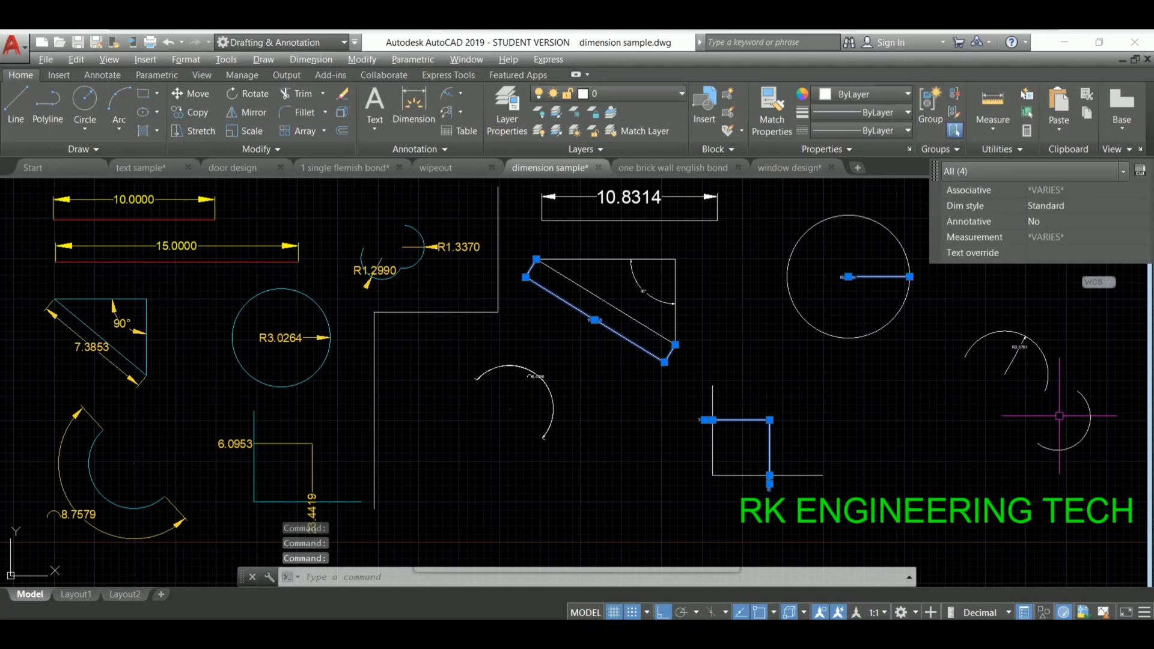
click(1013, 370)
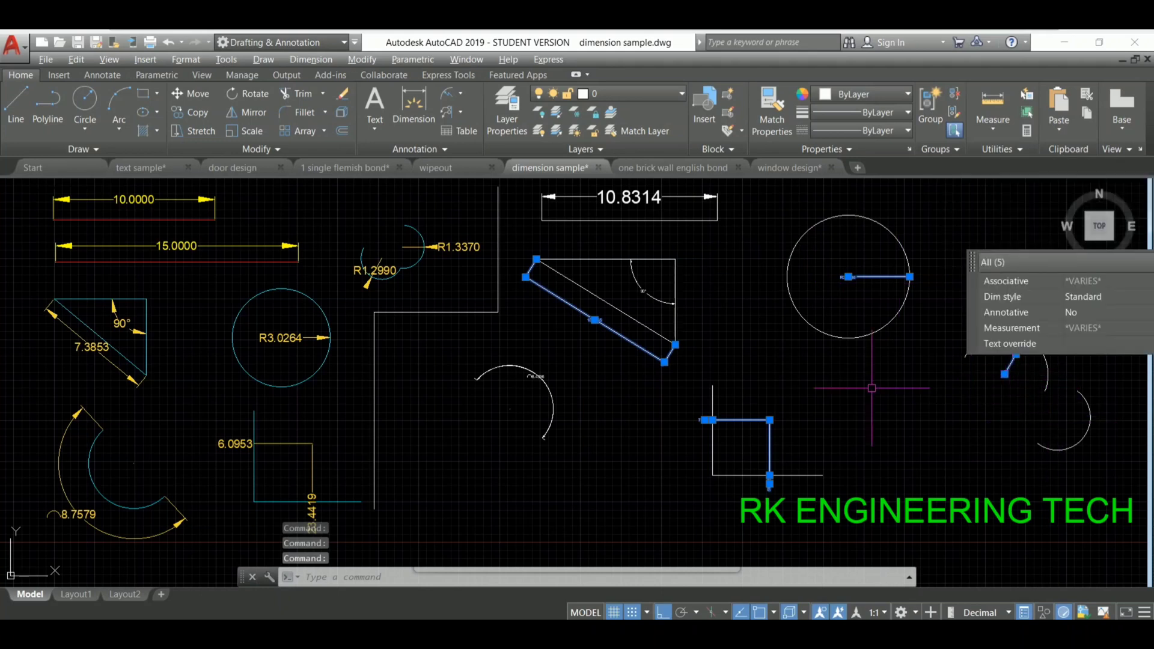
text(mo)
key(Return)
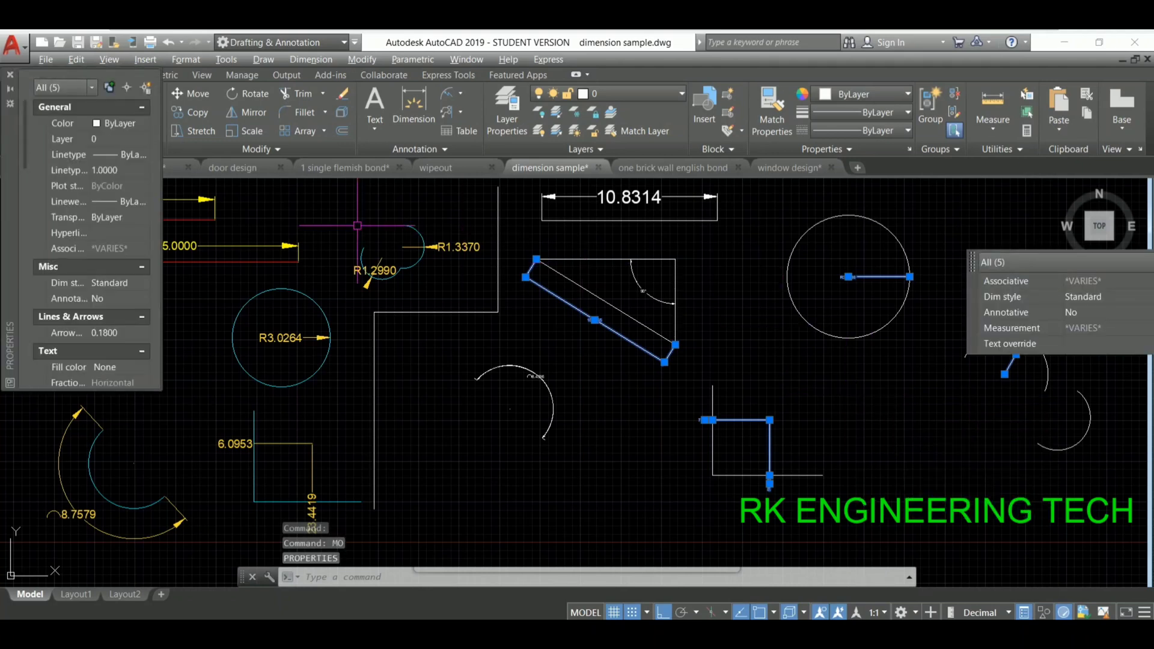
click(104, 333)
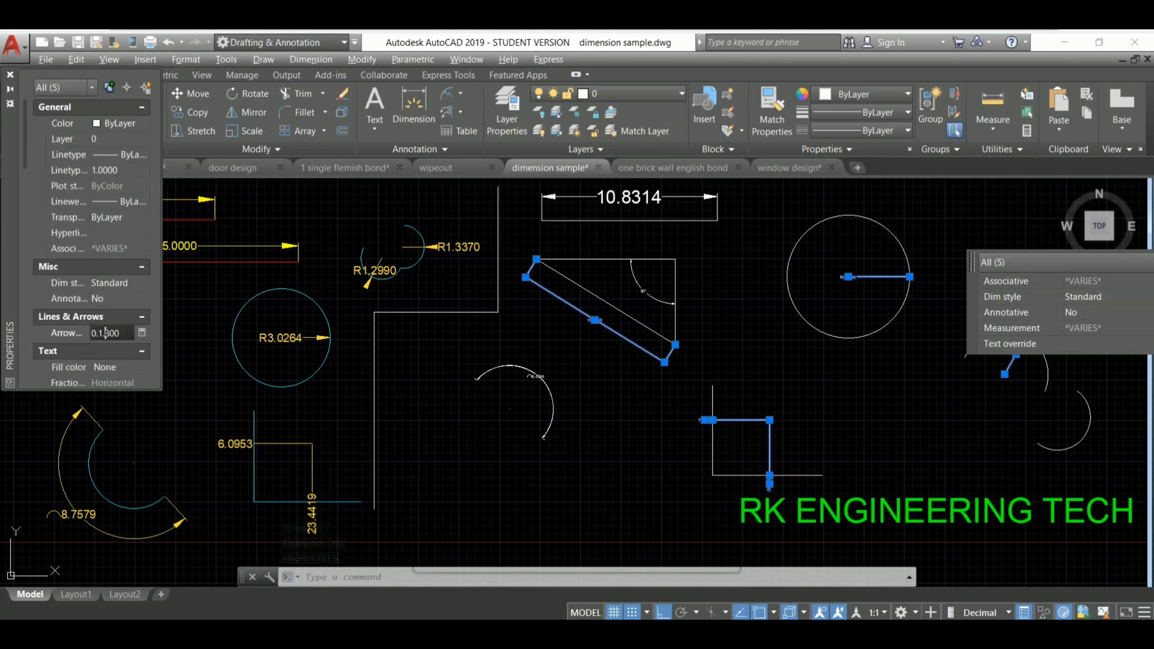
click(110, 333)
text(3)
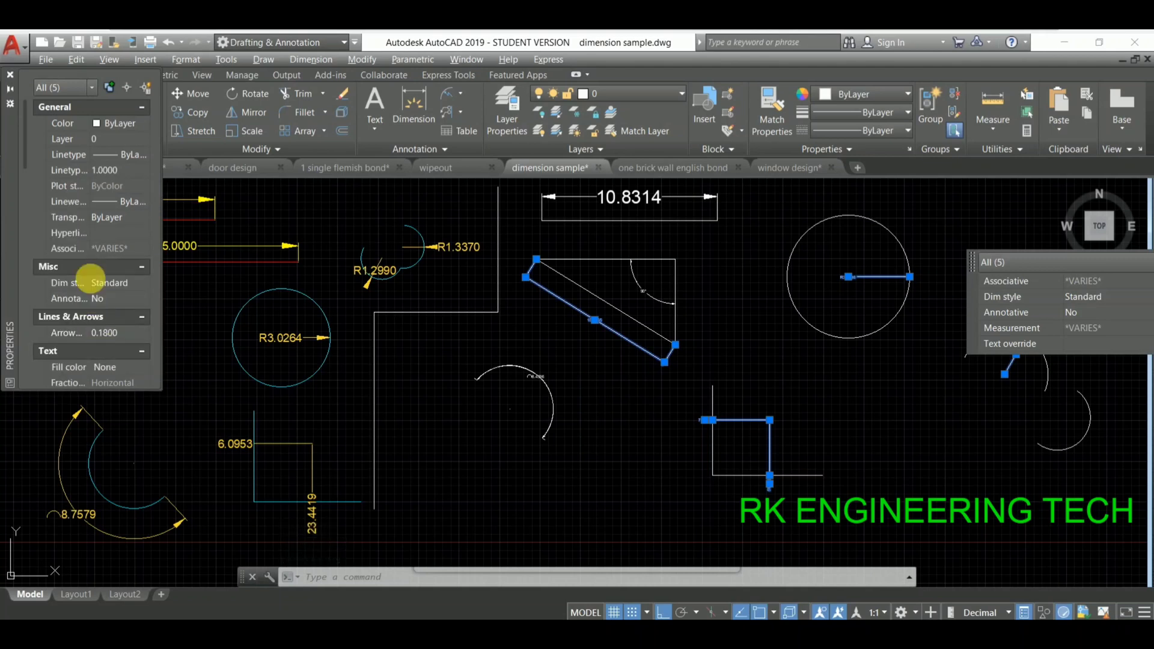
Set the text height of the five selected dimensions to 0.8, close their properties and clear the selection.
scroll(90, 278, down, 5)
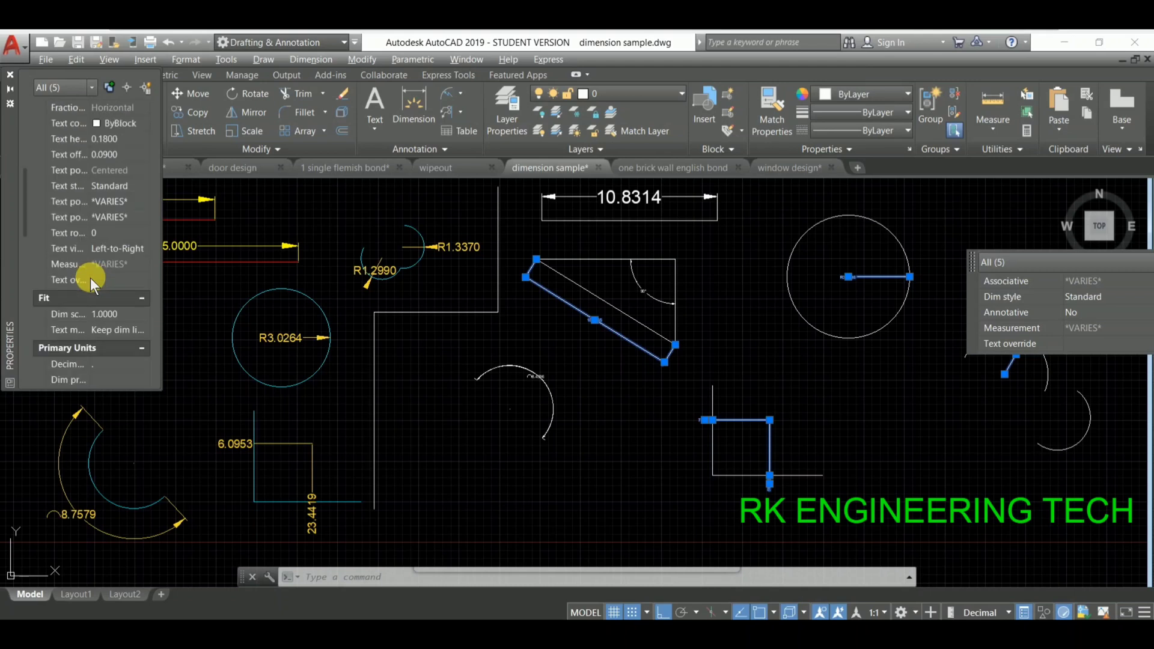
scroll(90, 278, down, 5)
scroll(90, 279, down, 8)
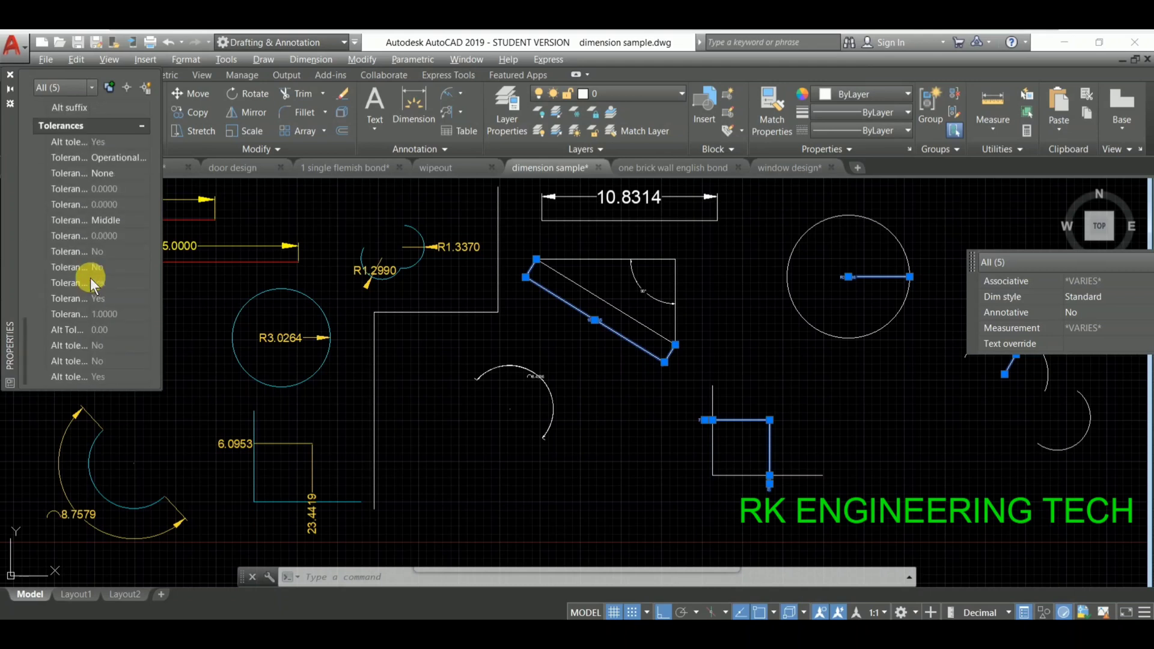
scroll(90, 278, up, 10)
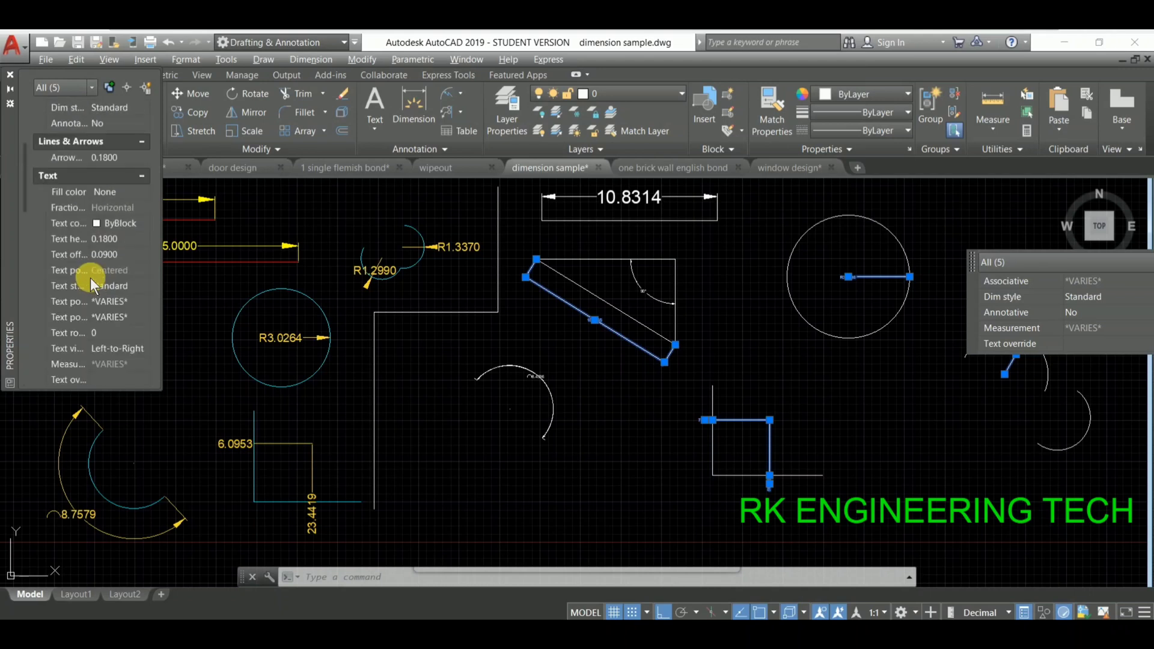
click(108, 240)
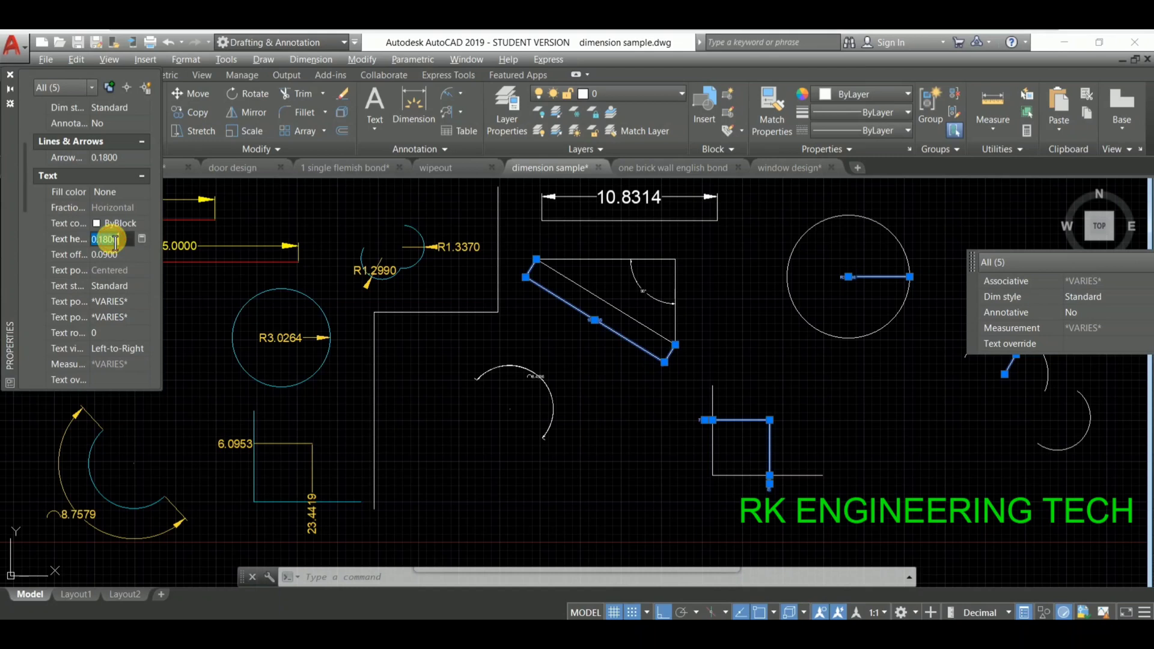
key(BackSpace)
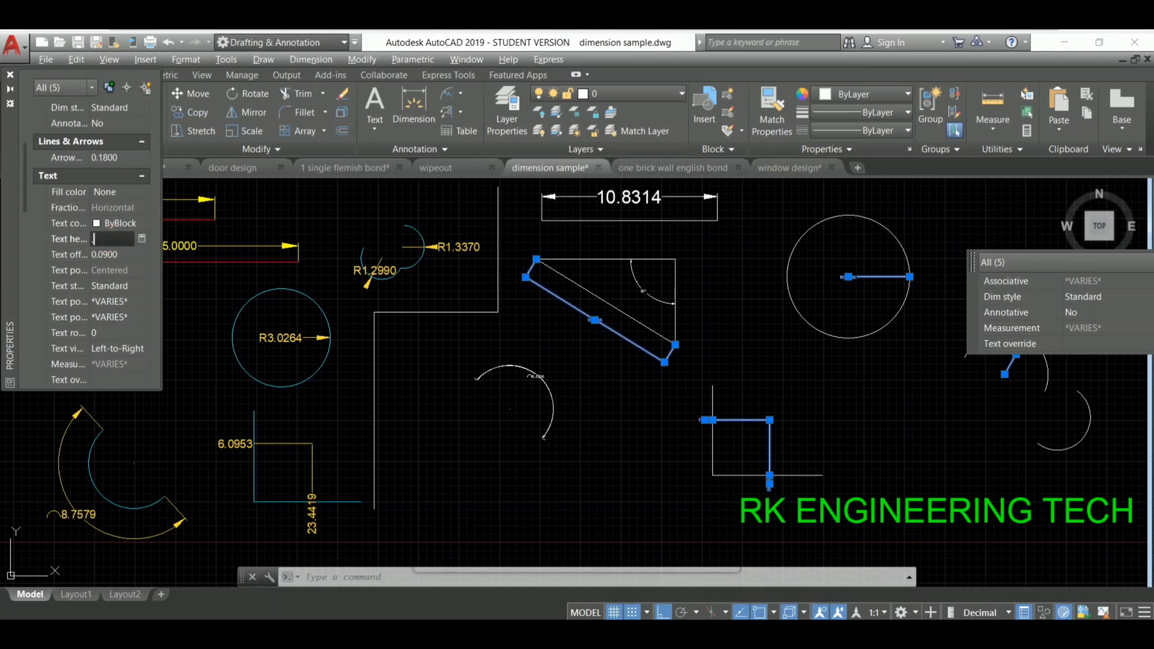
key(Tab)
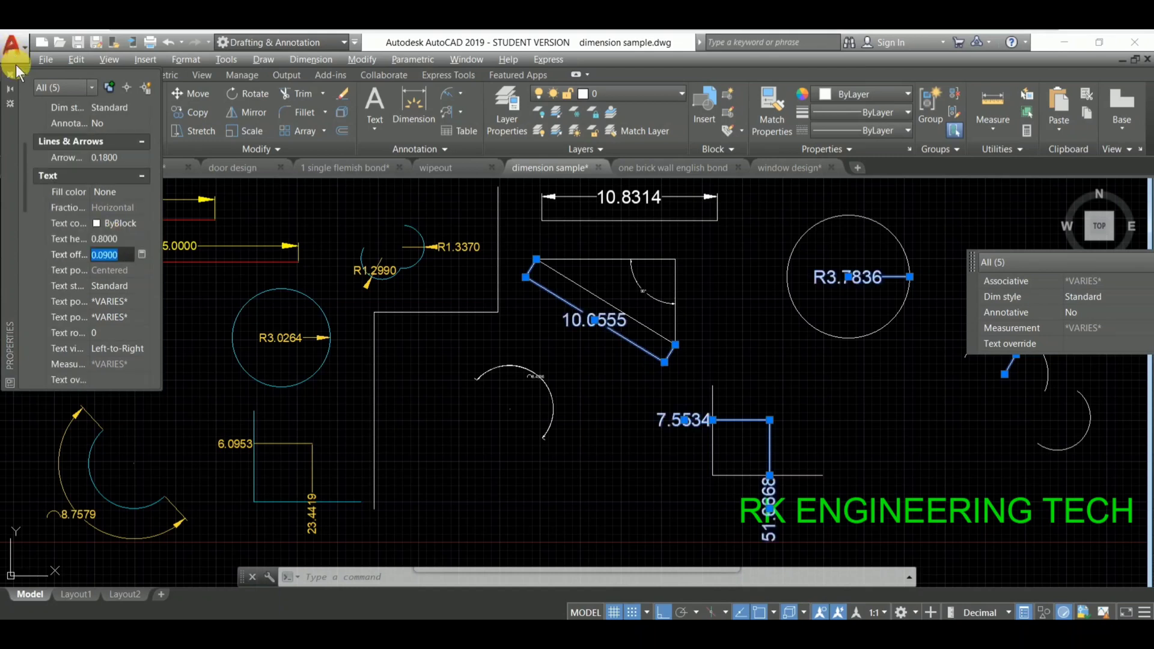
click(10, 75)
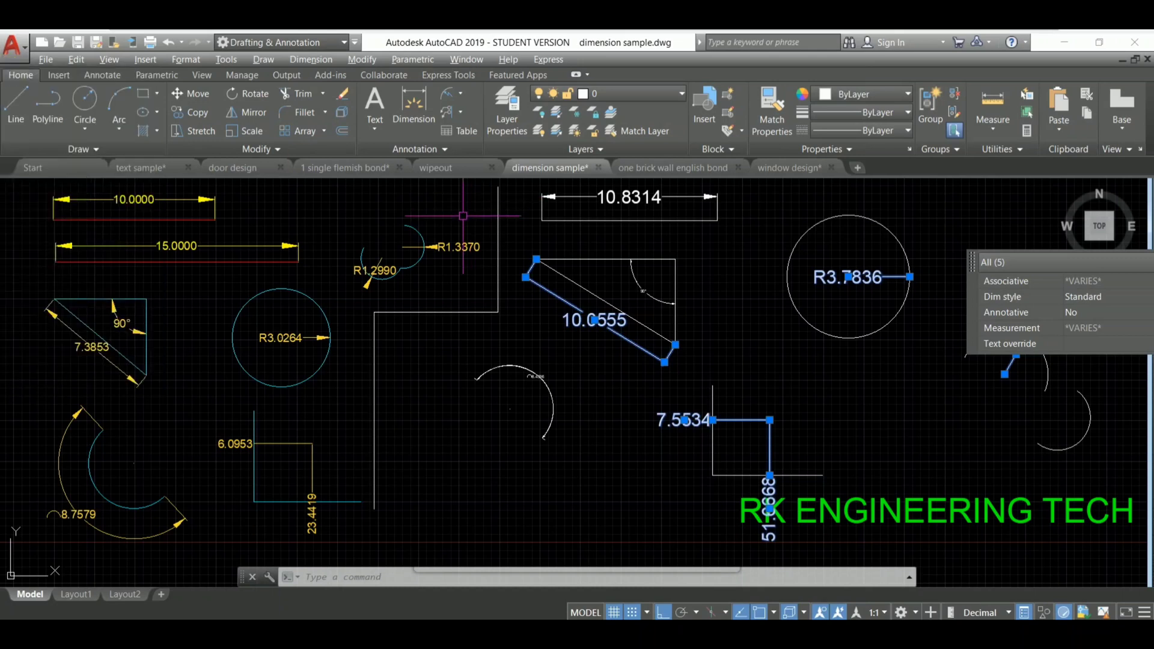
key(Escape)
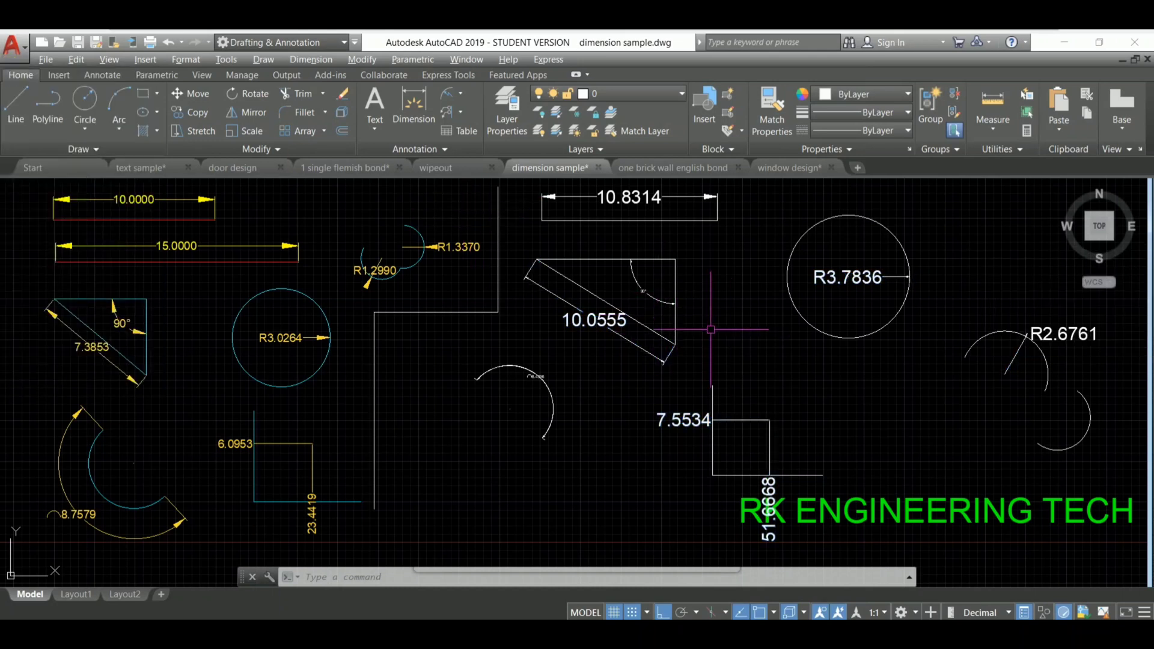